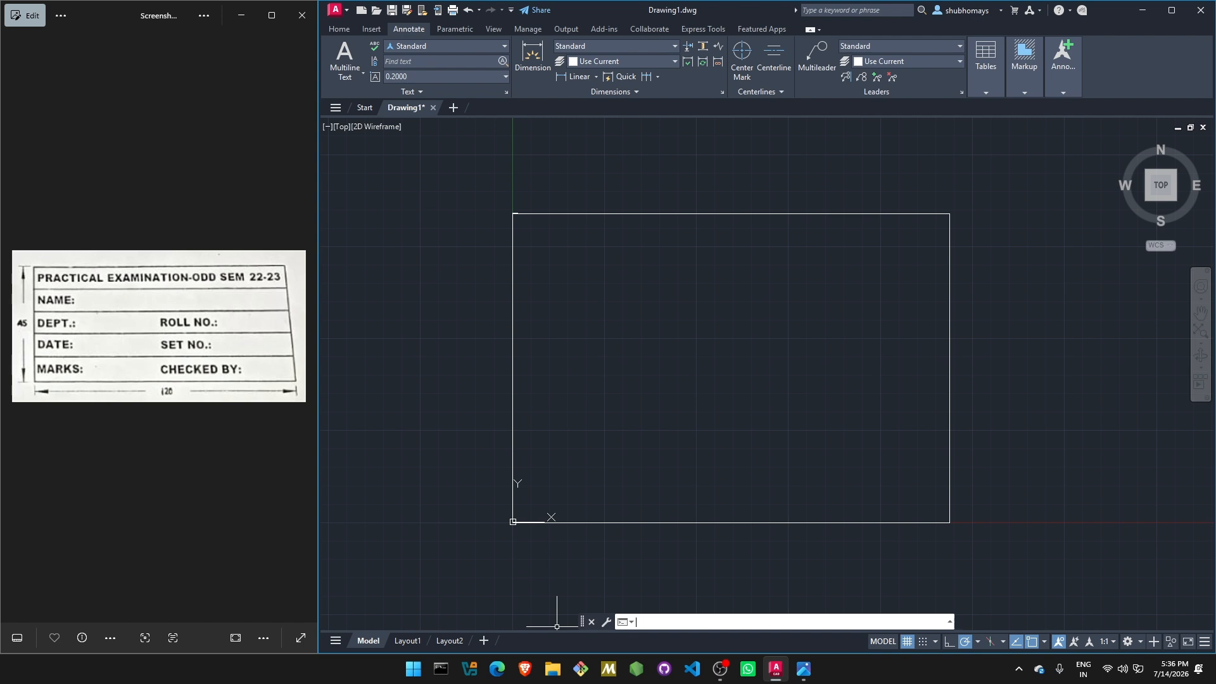
- Draw a 120 by 45 title block outline with lines starting at the border's lower-right corner and ending on its right side
key(Return)
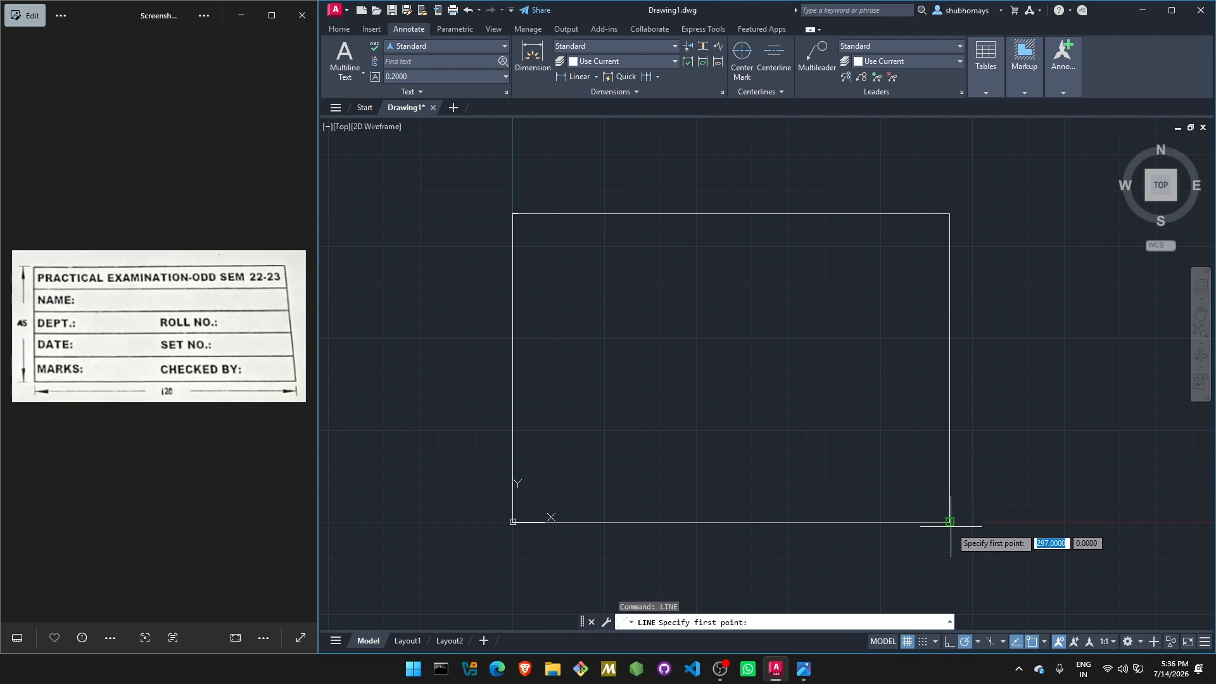
click(949, 522)
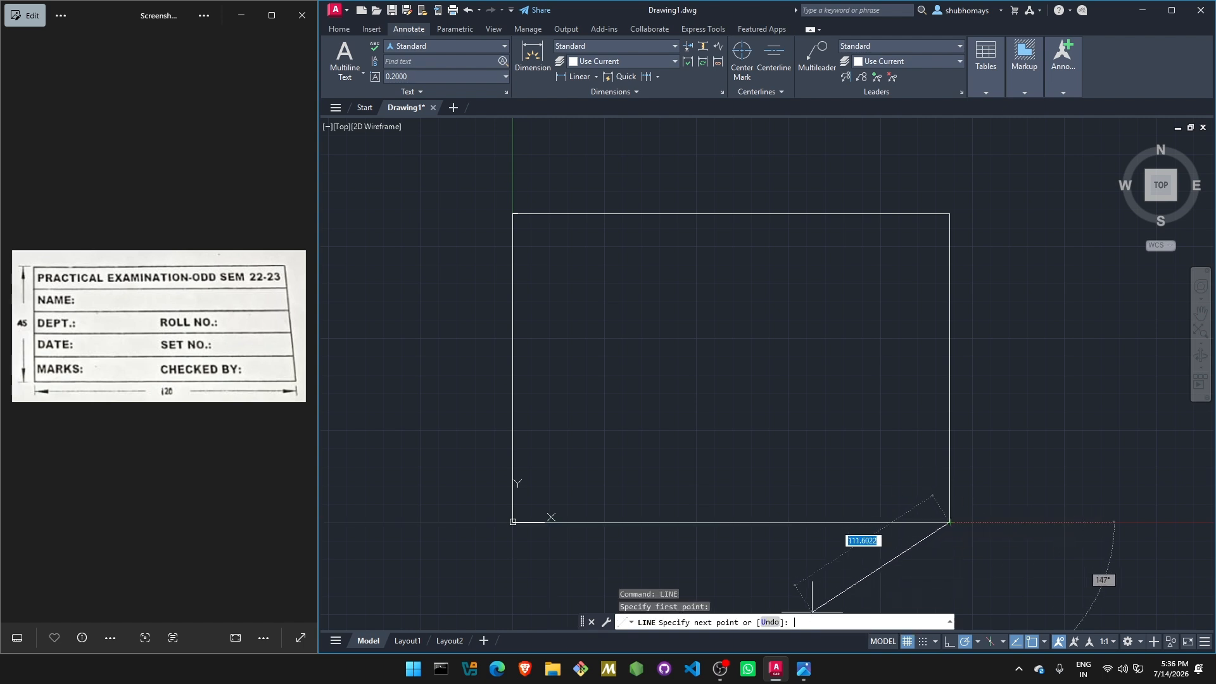
text(@-12)
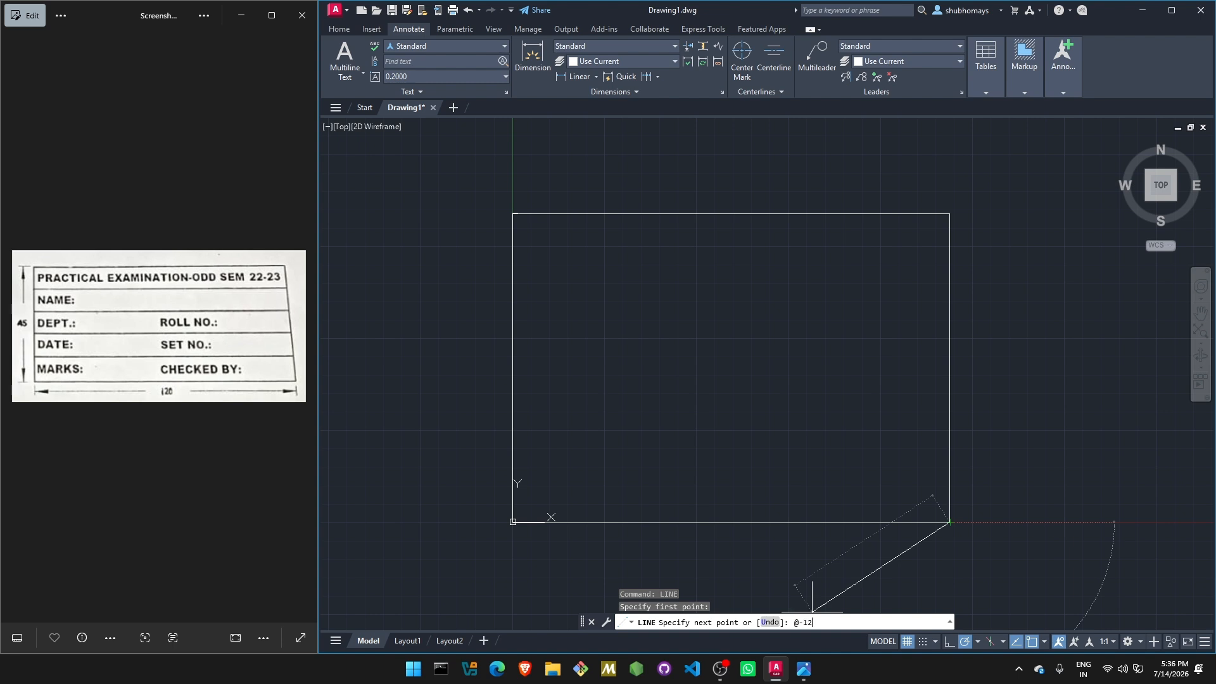
text(0,0)
key(Return)
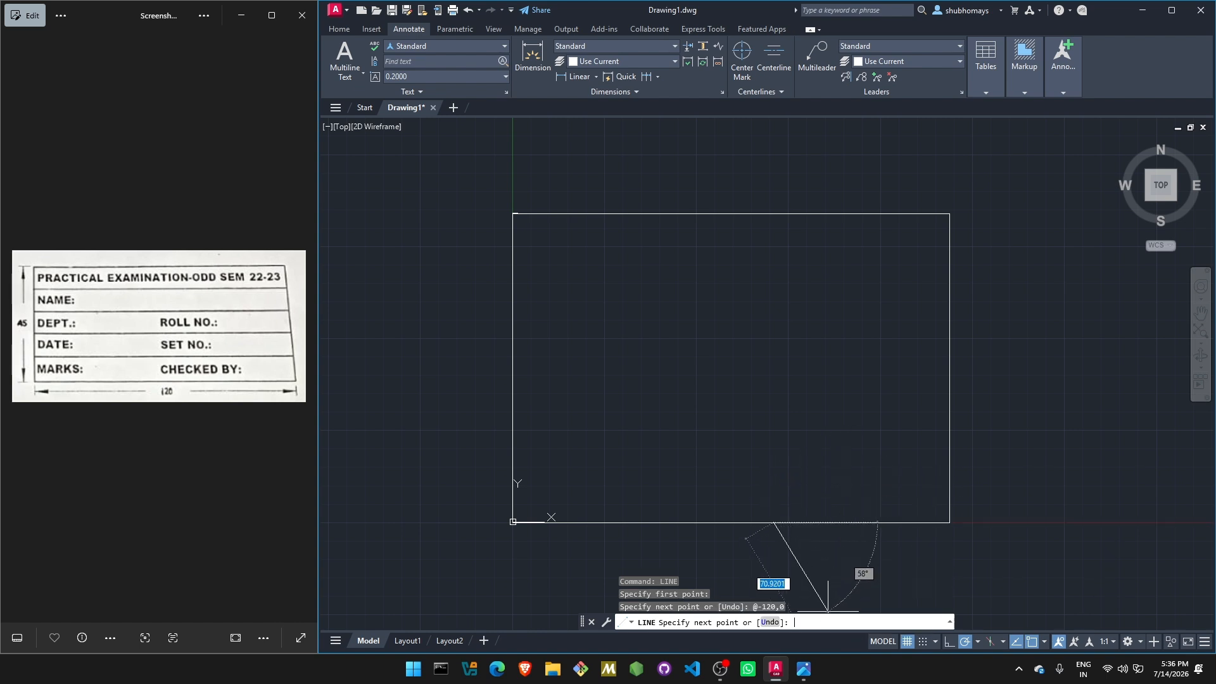
text(@0,45)
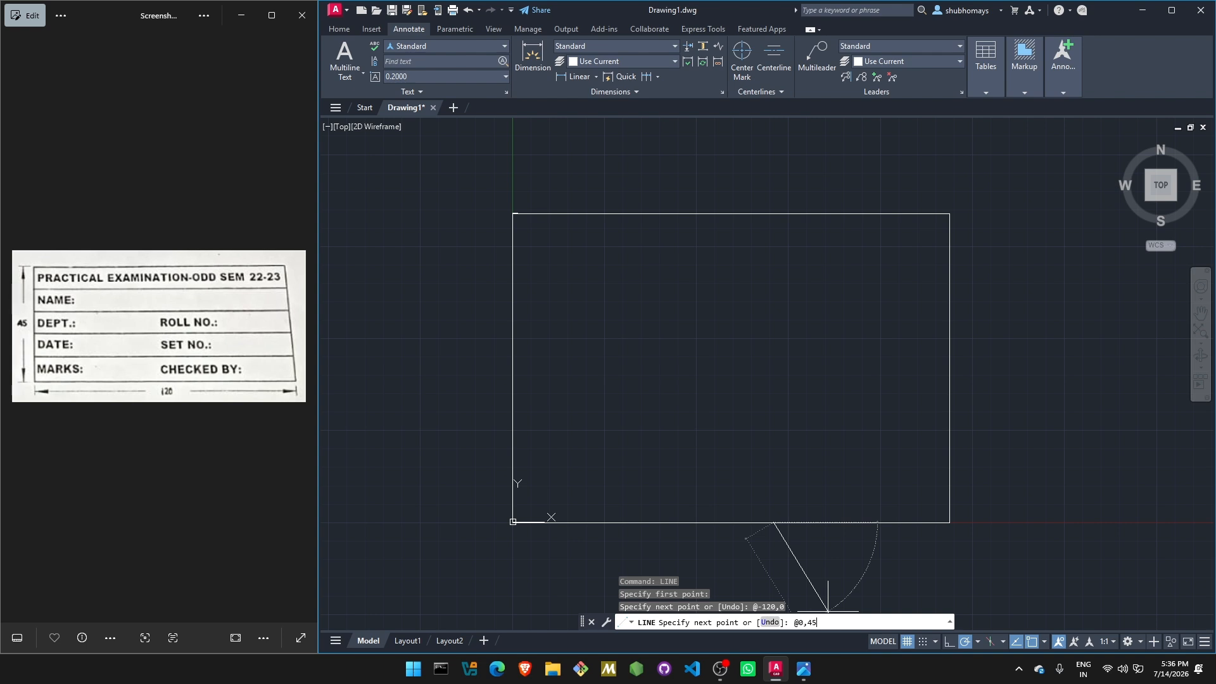
key(Return)
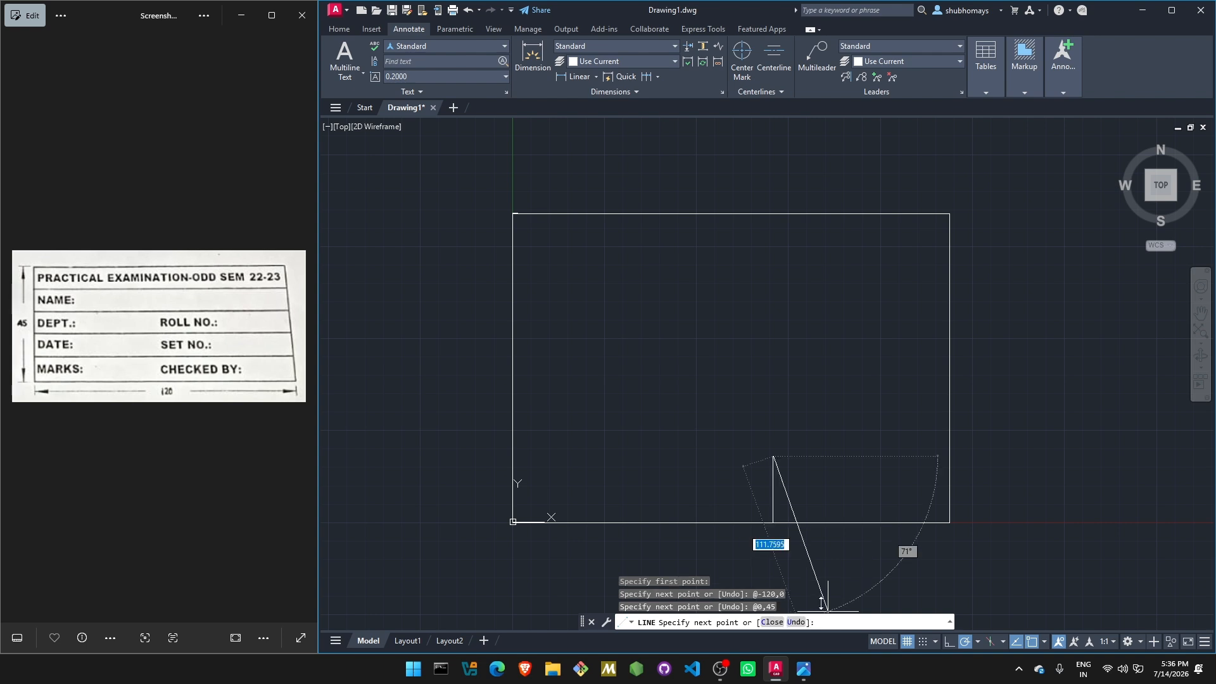
click(949, 456)
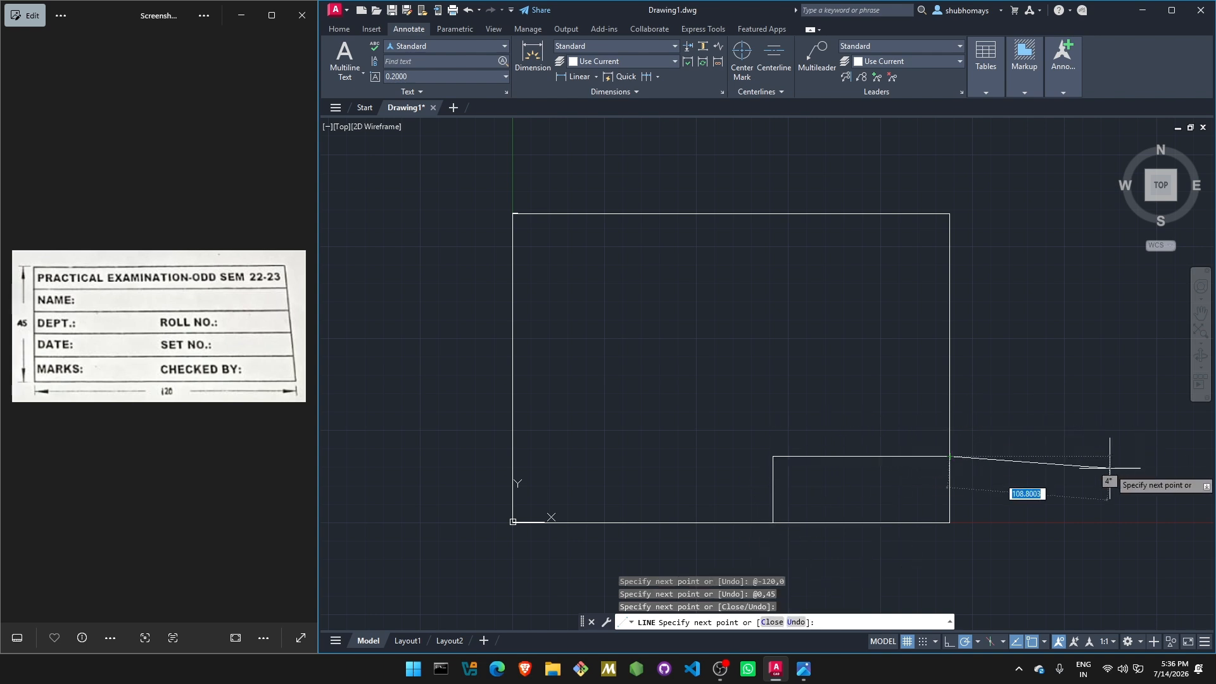
key(Escape)
key(Escape)
key(Escape)
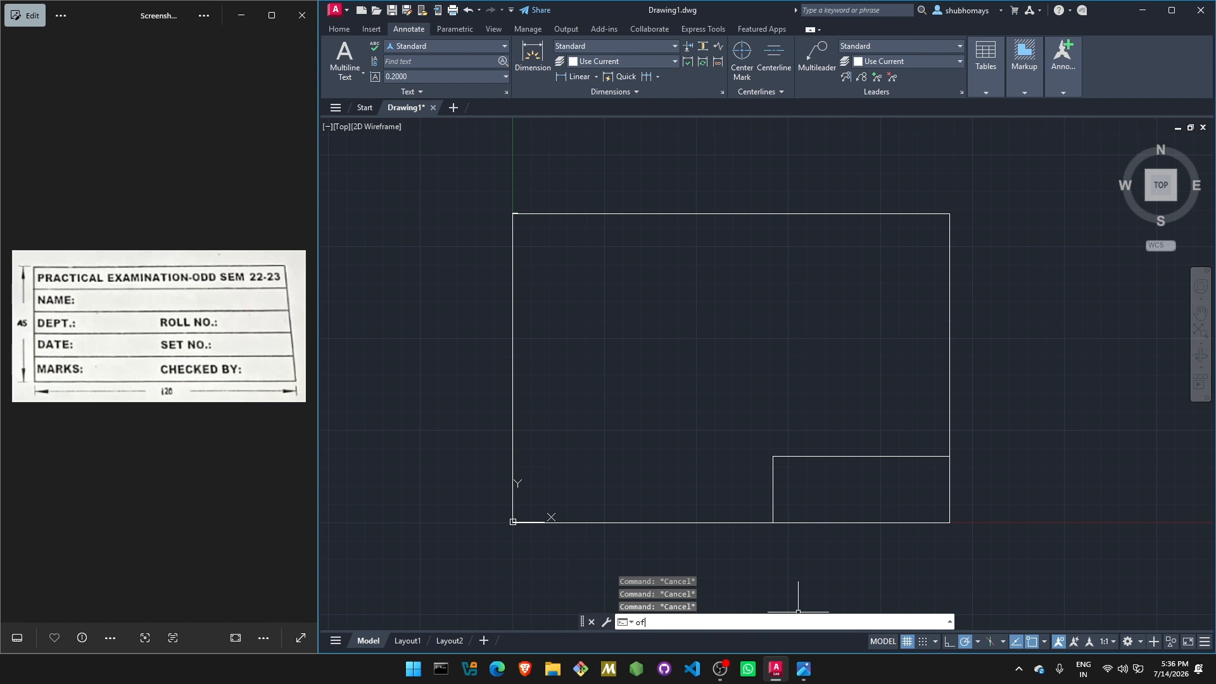
- Offset the title block's left side inward by 60 to form the vertical centre divider
key(Return)
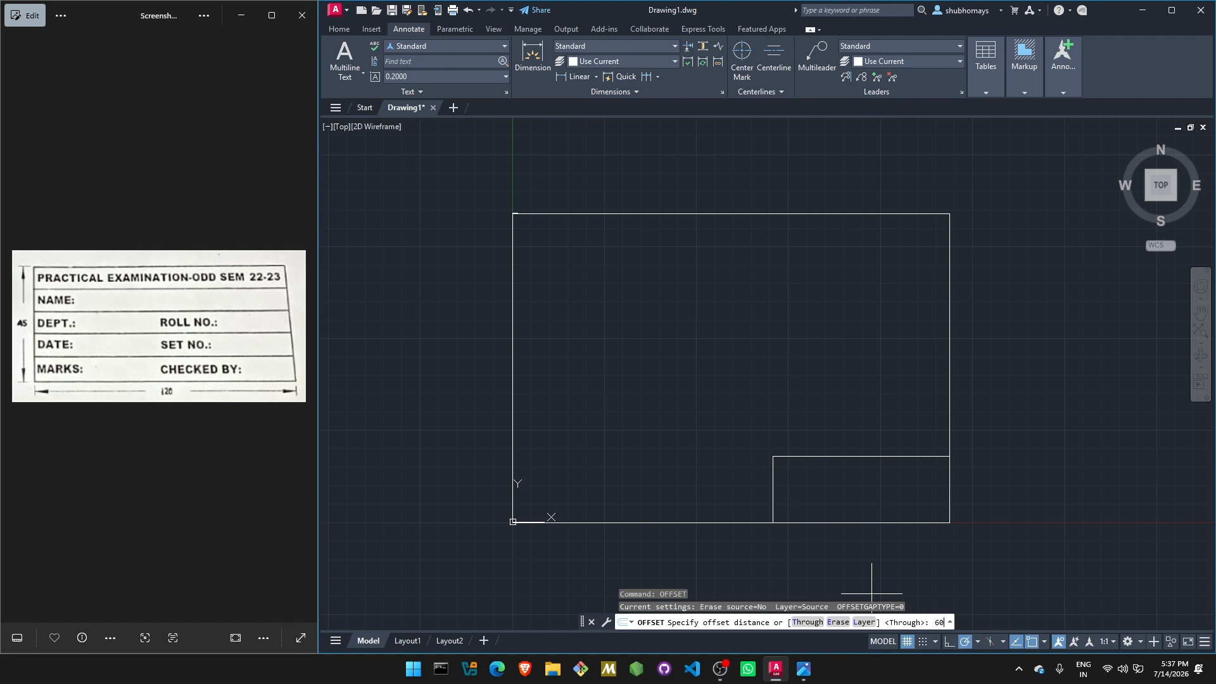
text(60)
key(Return)
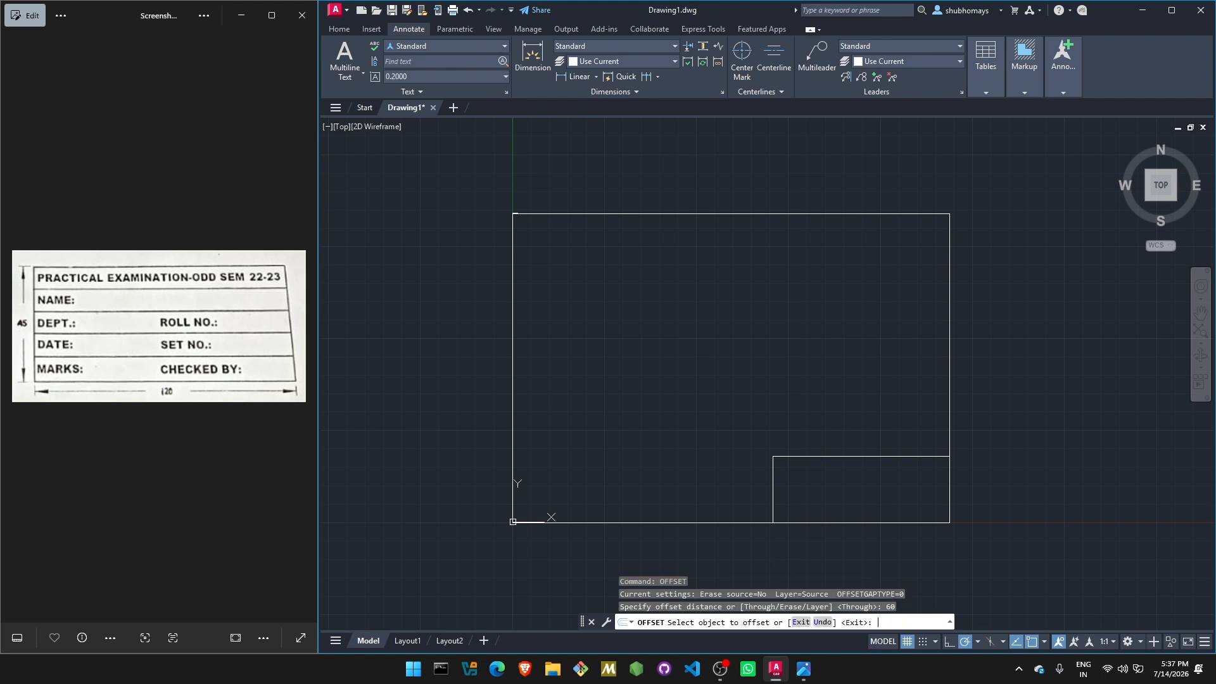
click(771, 476)
click(880, 502)
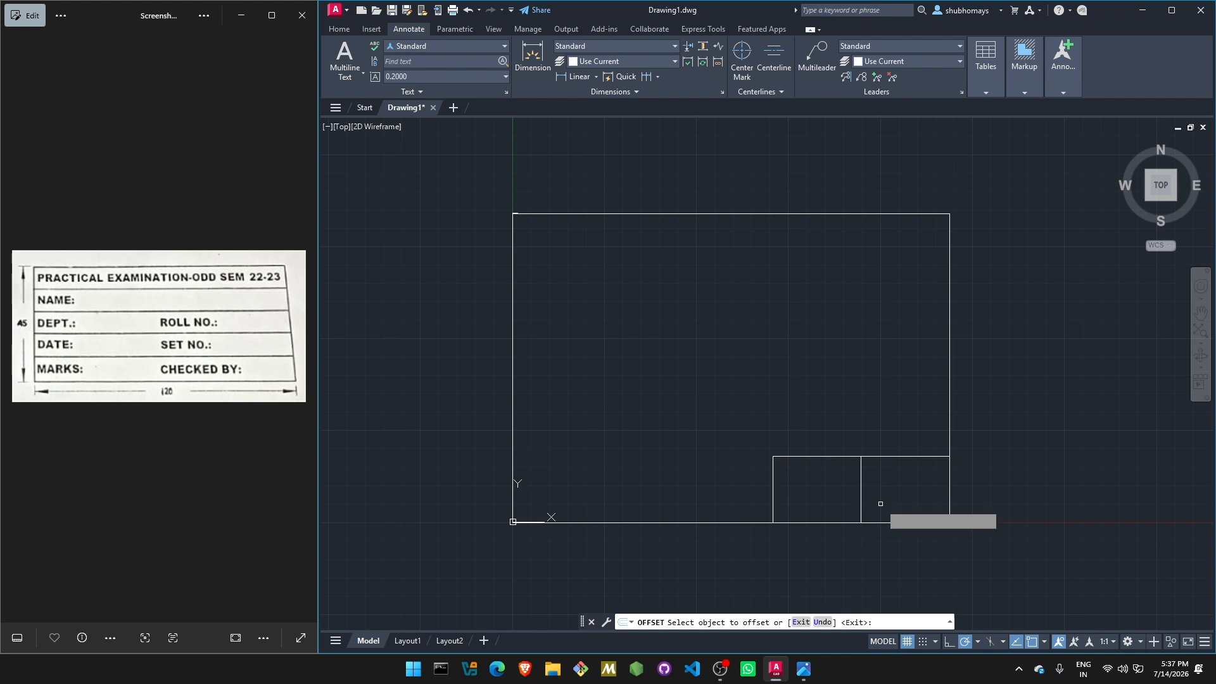
click(1201, 313)
scroll(929, 456, up, 6)
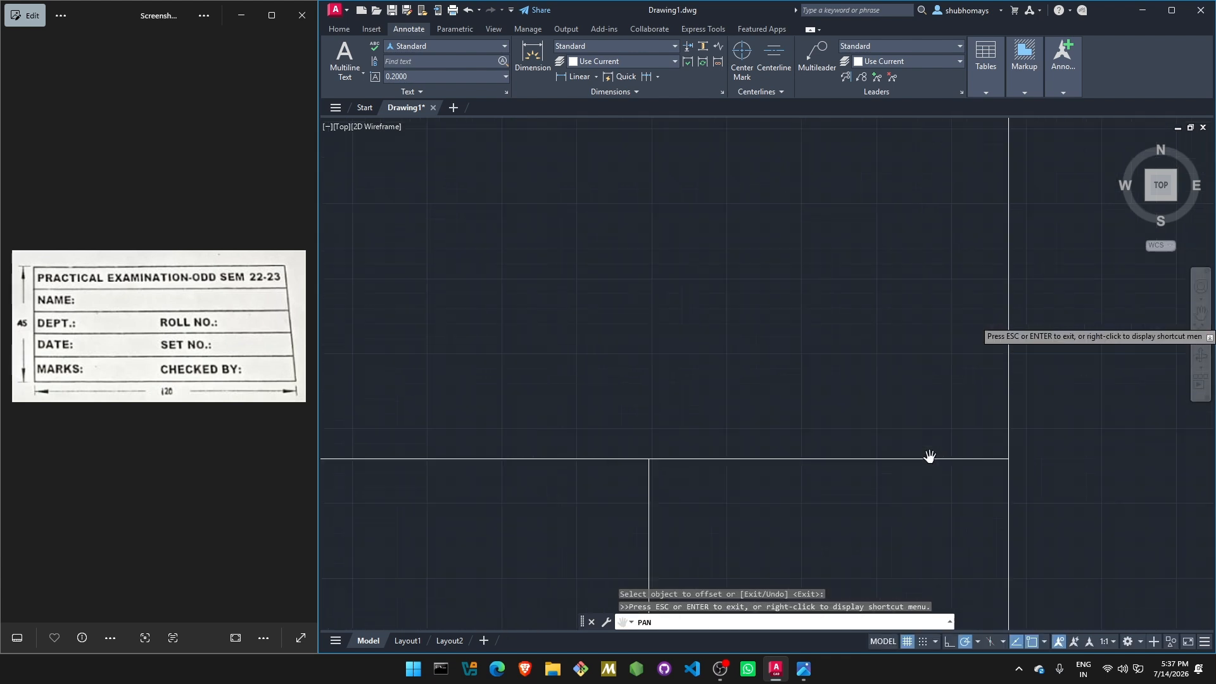
scroll(818, 399, down, 4)
scroll(800, 380, up, 4)
drag(801, 298, 874, 230)
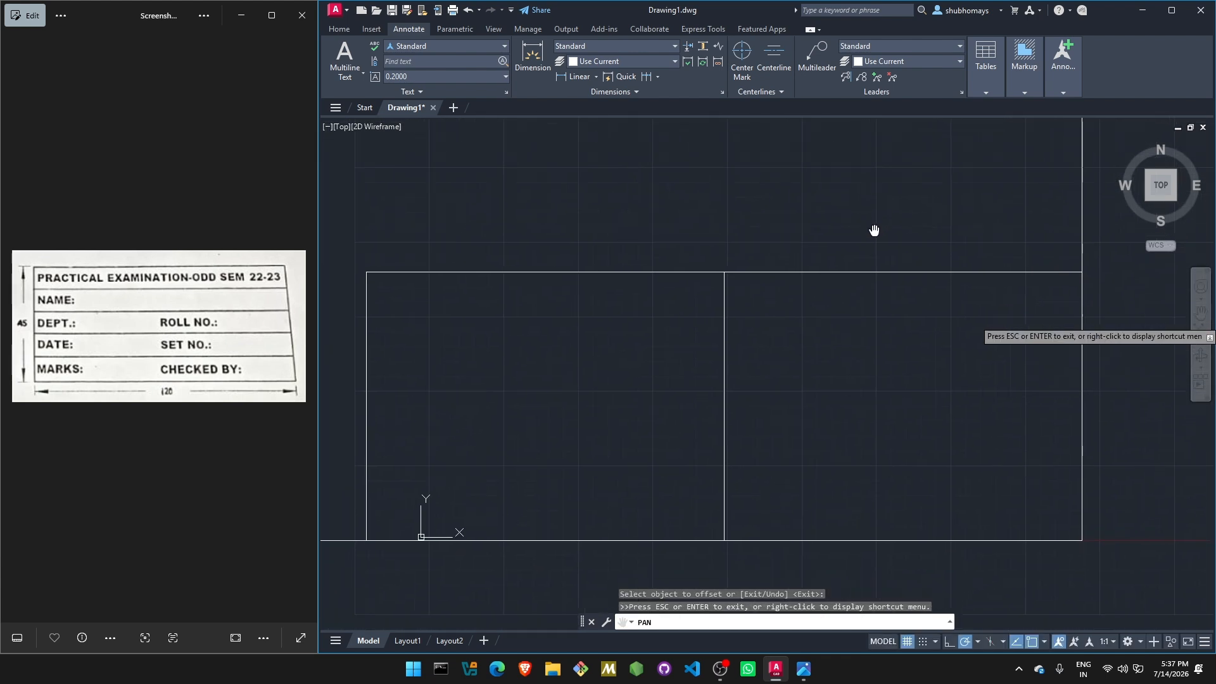
key(Escape)
key(Escape)
key(Escape)
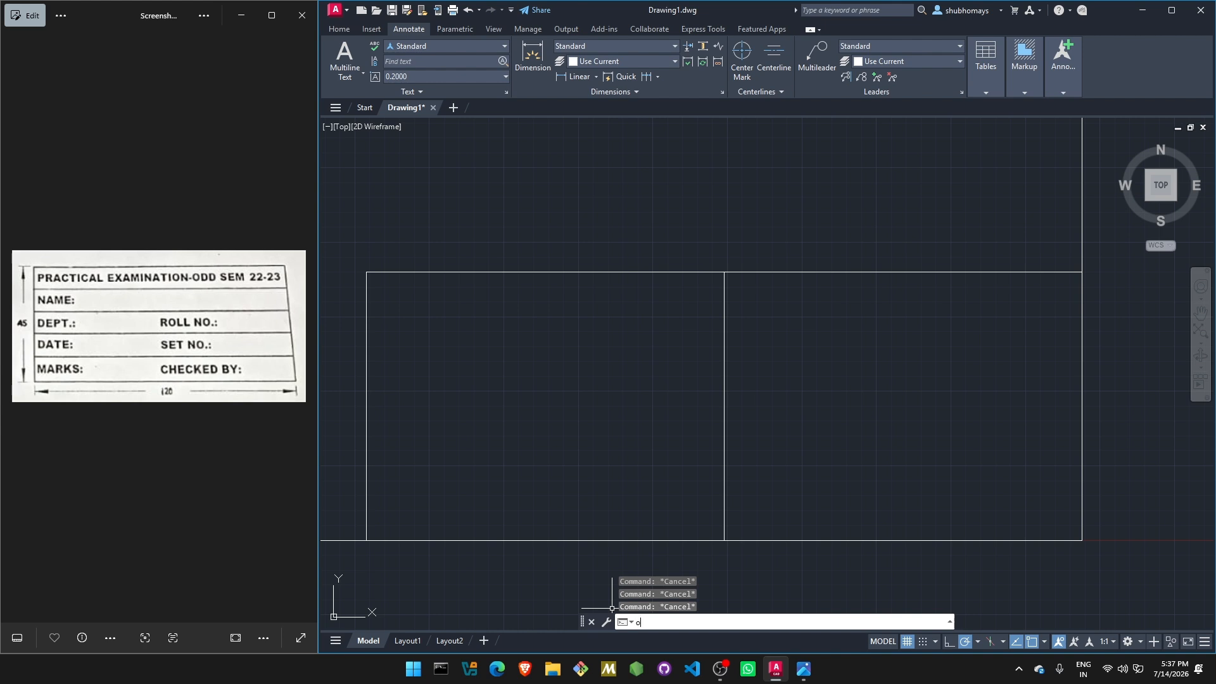
- Offset the title block's top edge down by 9 twice in succession to form the first two row lines
text(set)
key(Return)
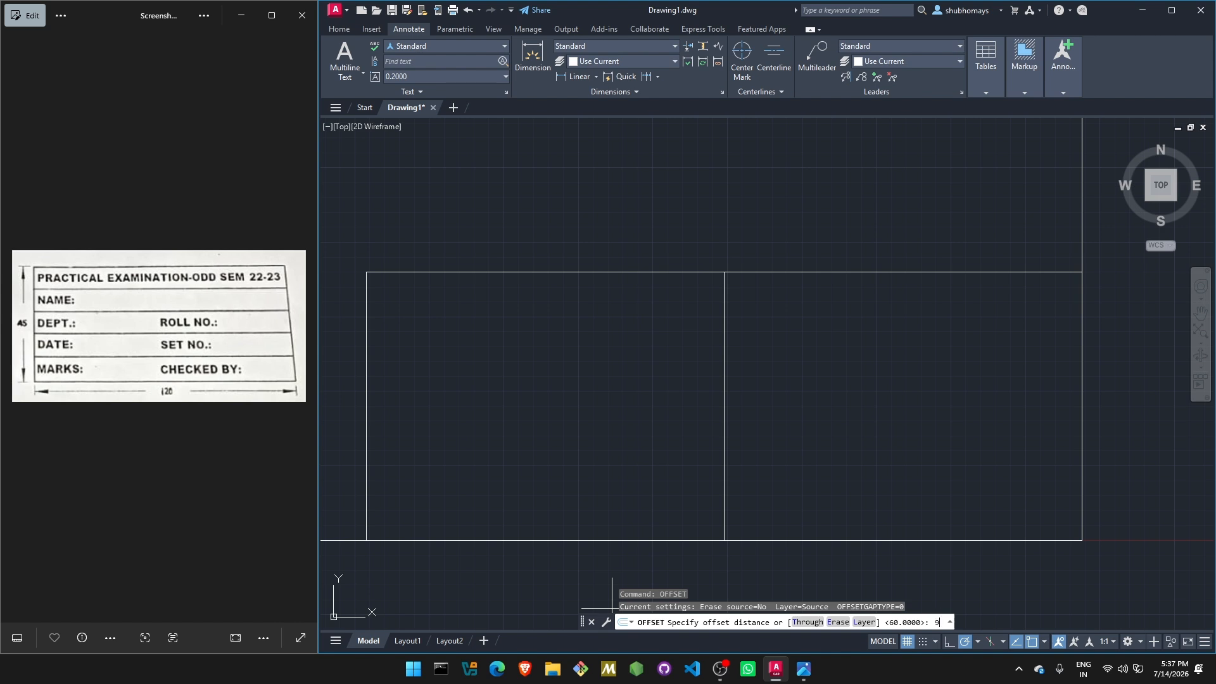
key(Return)
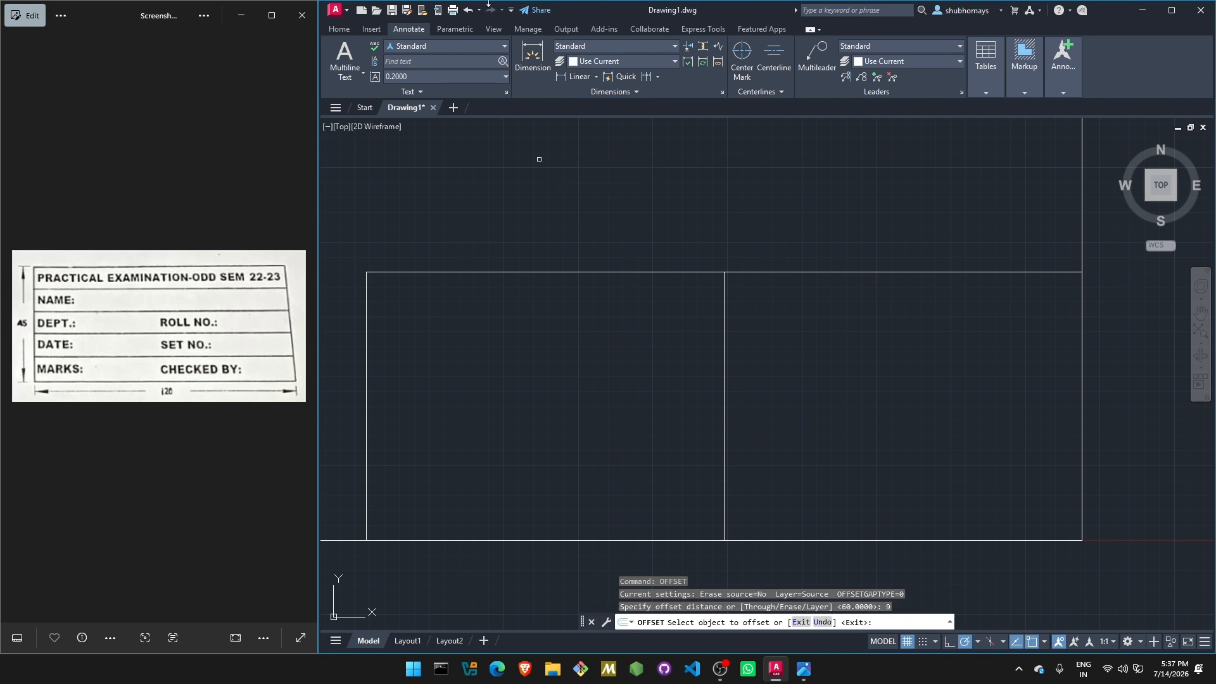
click(587, 272)
click(589, 324)
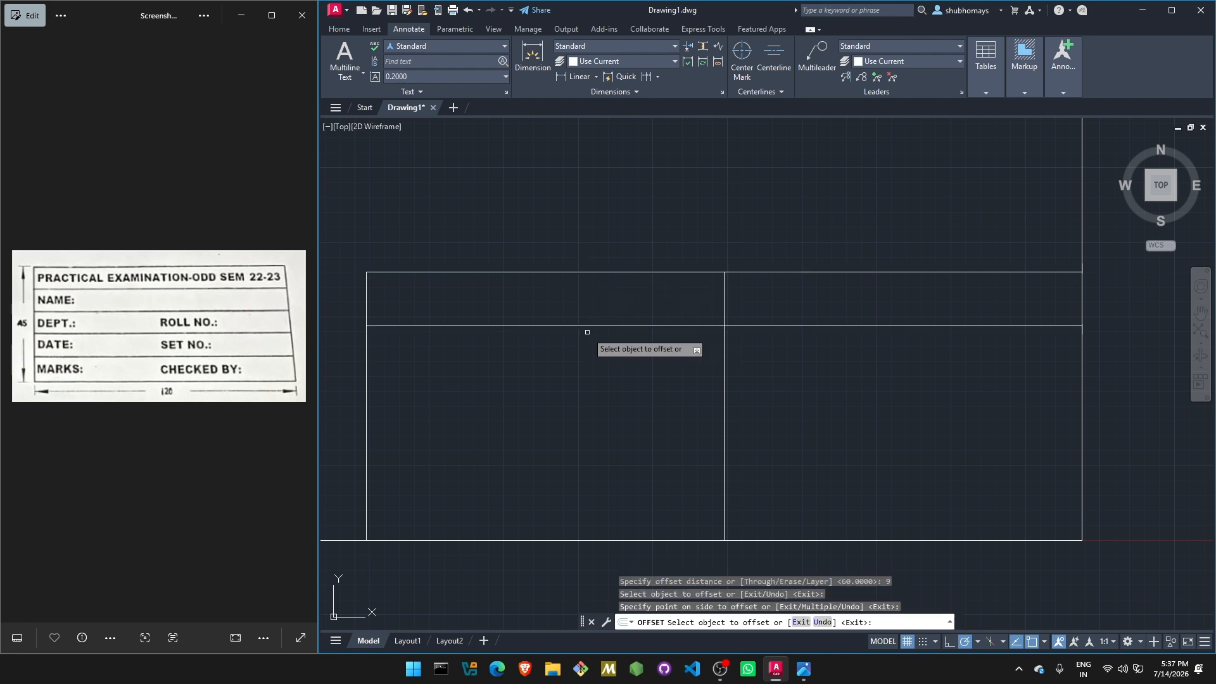
click(590, 325)
click(596, 397)
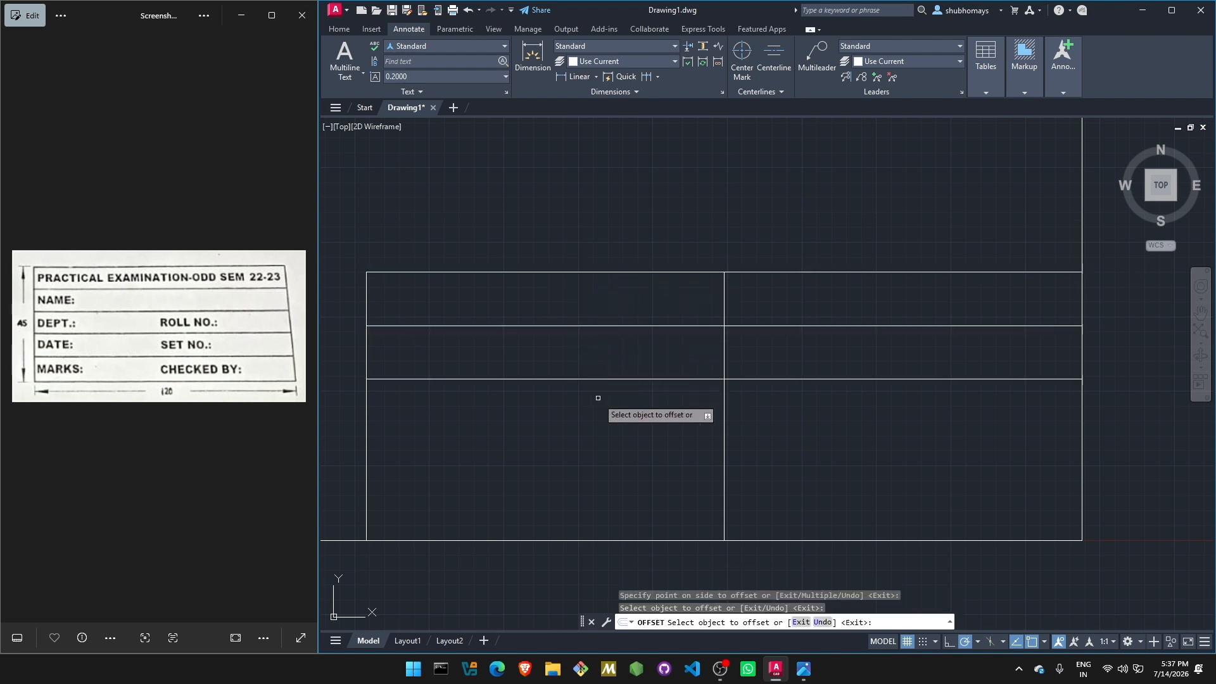
- Offset the second row line down by 9 twice in succession to form the third and fourth row lines
click(592, 378)
click(581, 462)
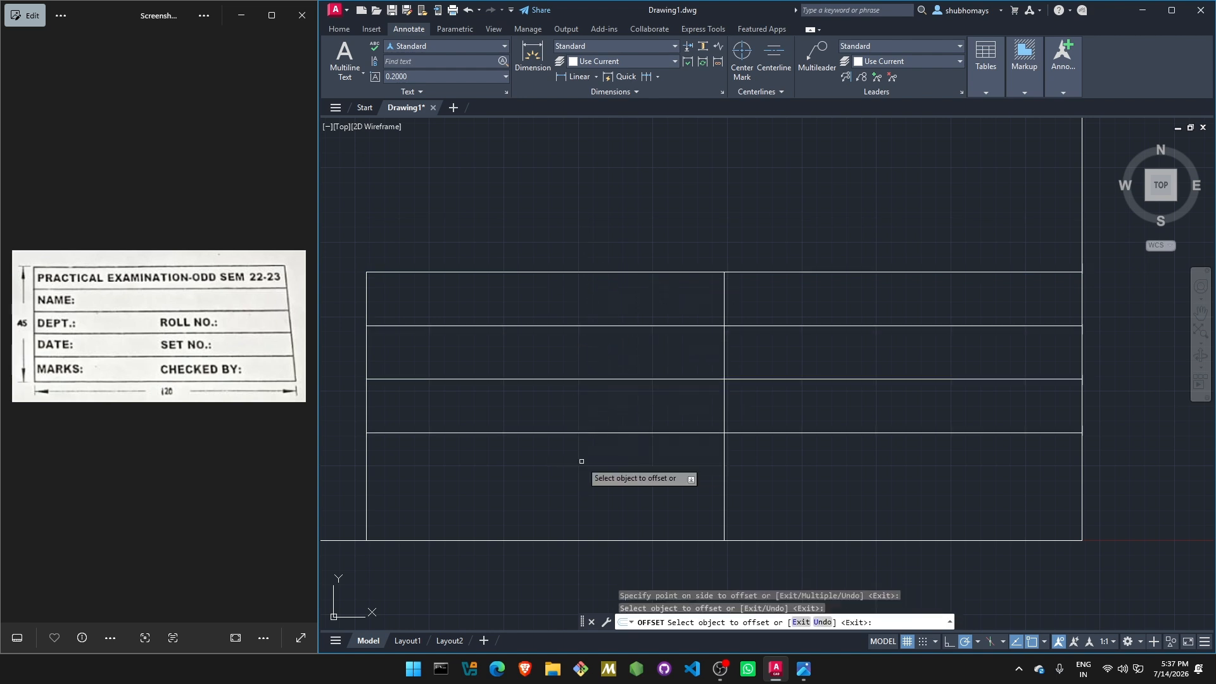
click(589, 432)
click(583, 500)
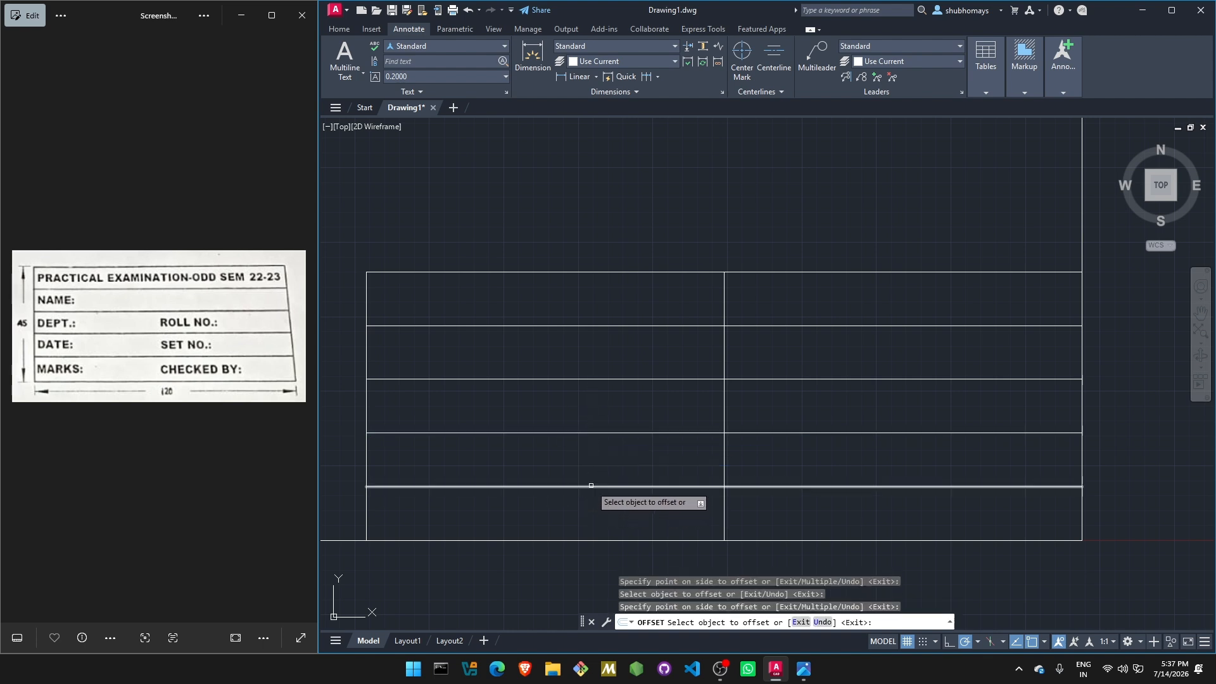
click(597, 486)
key(Escape)
key(Escape)
key(Escape)
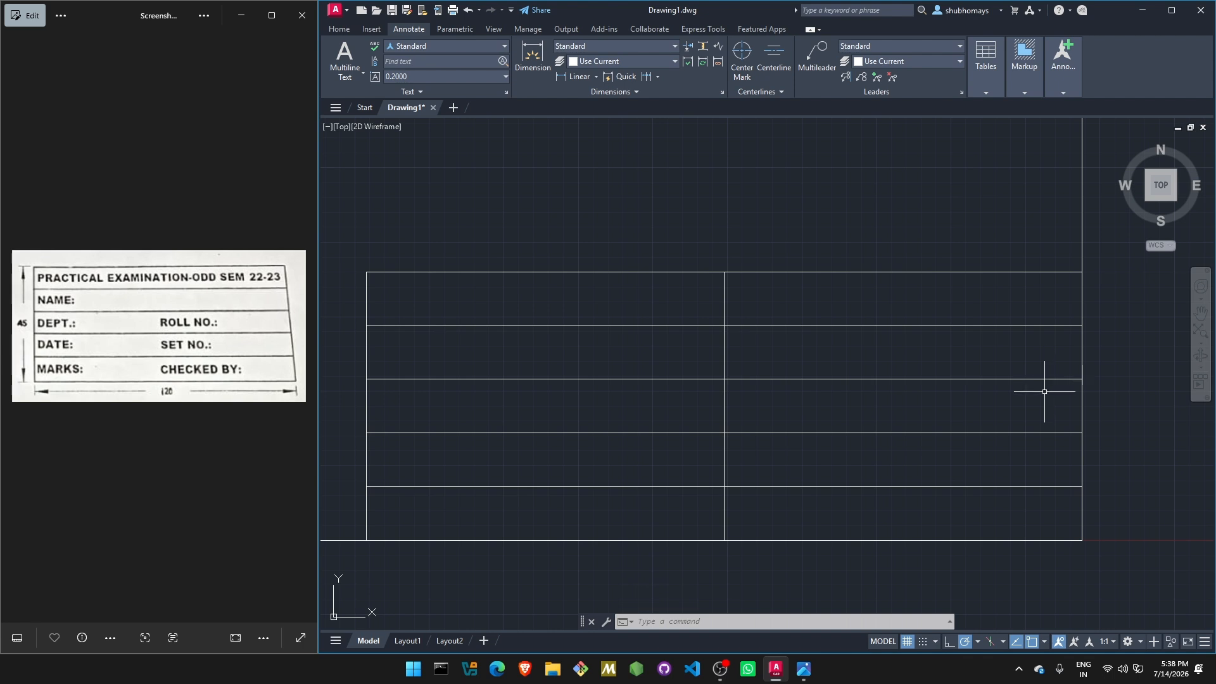
click(685, 624)
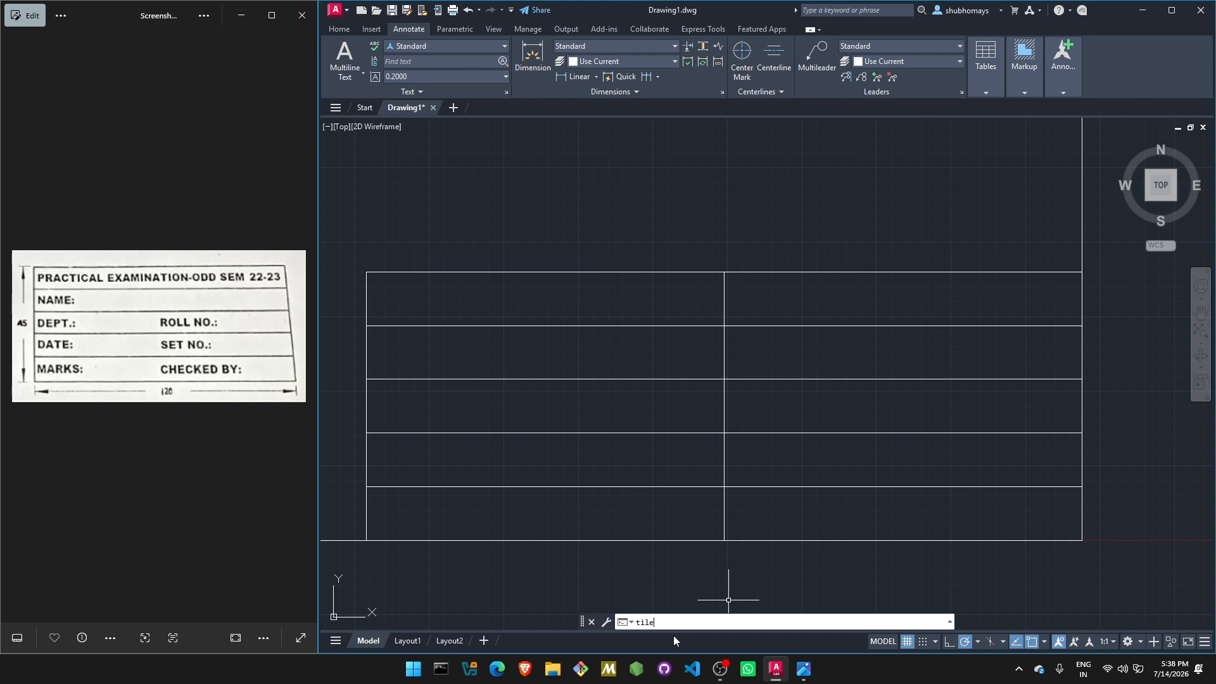
text(tile)
key(Return)
key(ctrl+a)
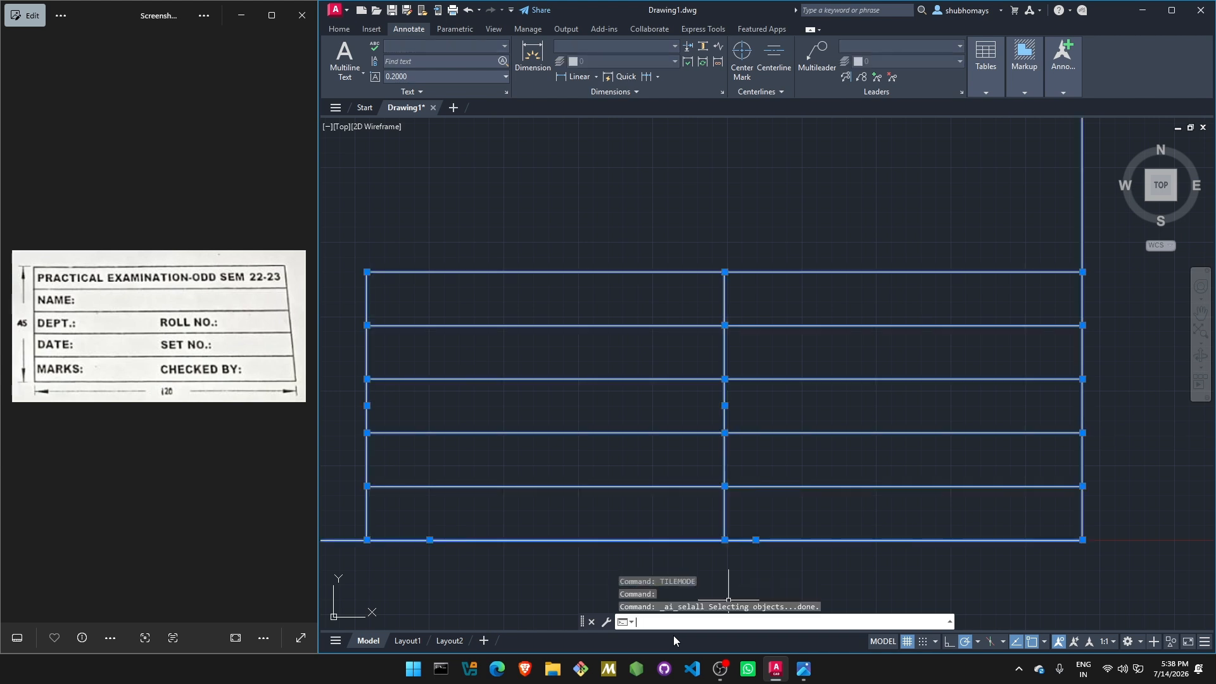
- Offset the title block's top edge and left side inward by 1 as text guide lines
text(offset)
key(Return)
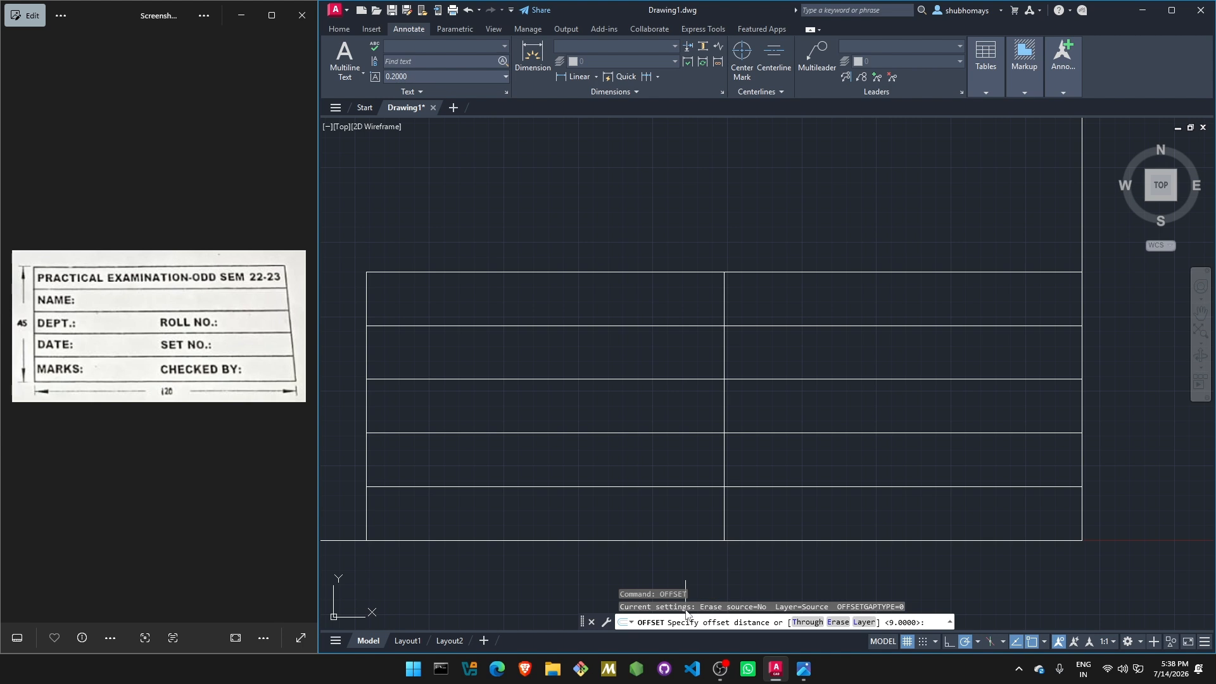
text(1)
key(Return)
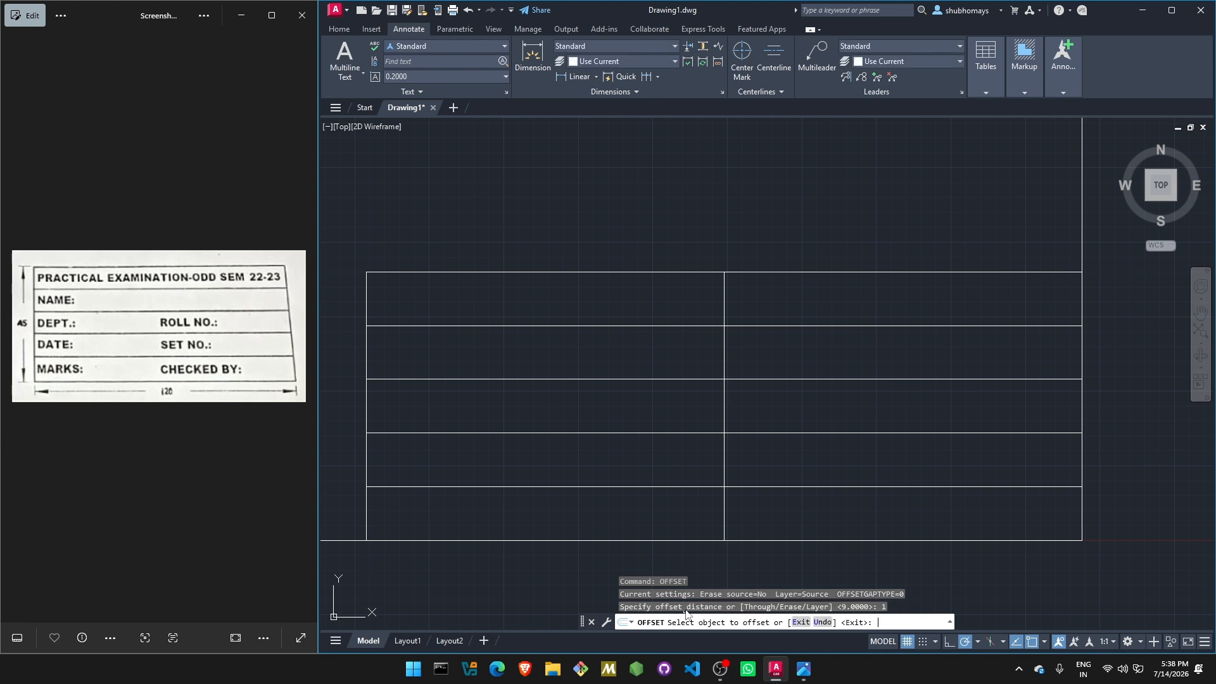
click(552, 271)
click(507, 280)
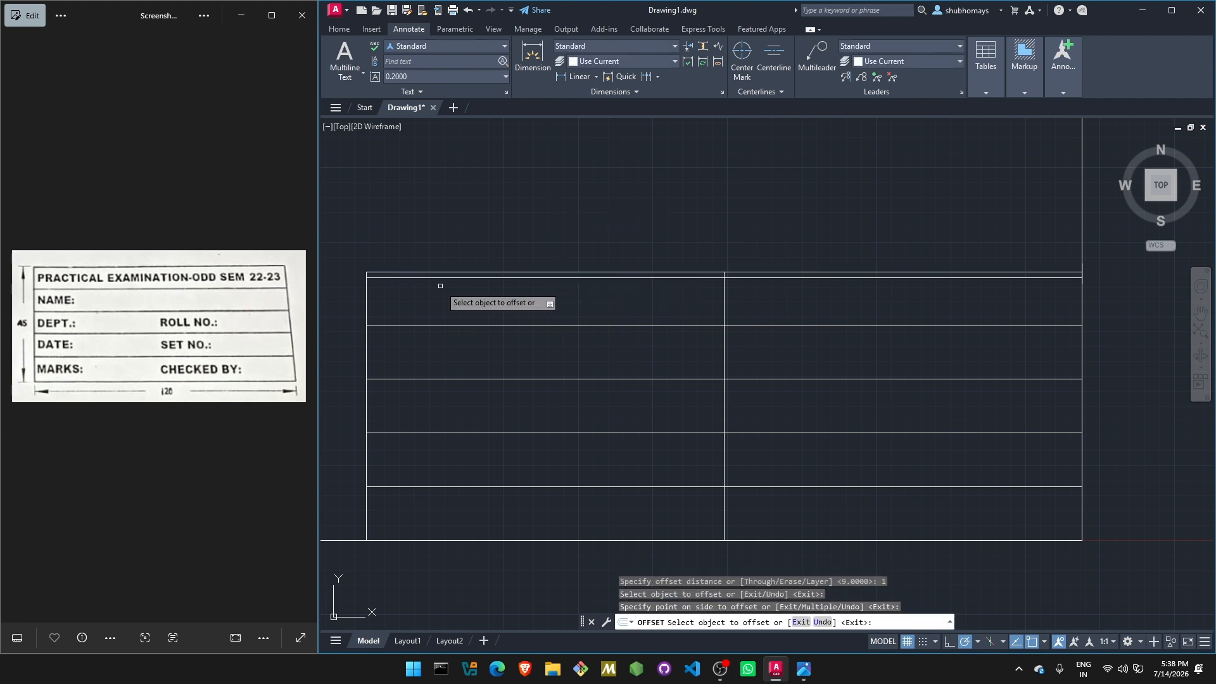
click(364, 294)
click(401, 301)
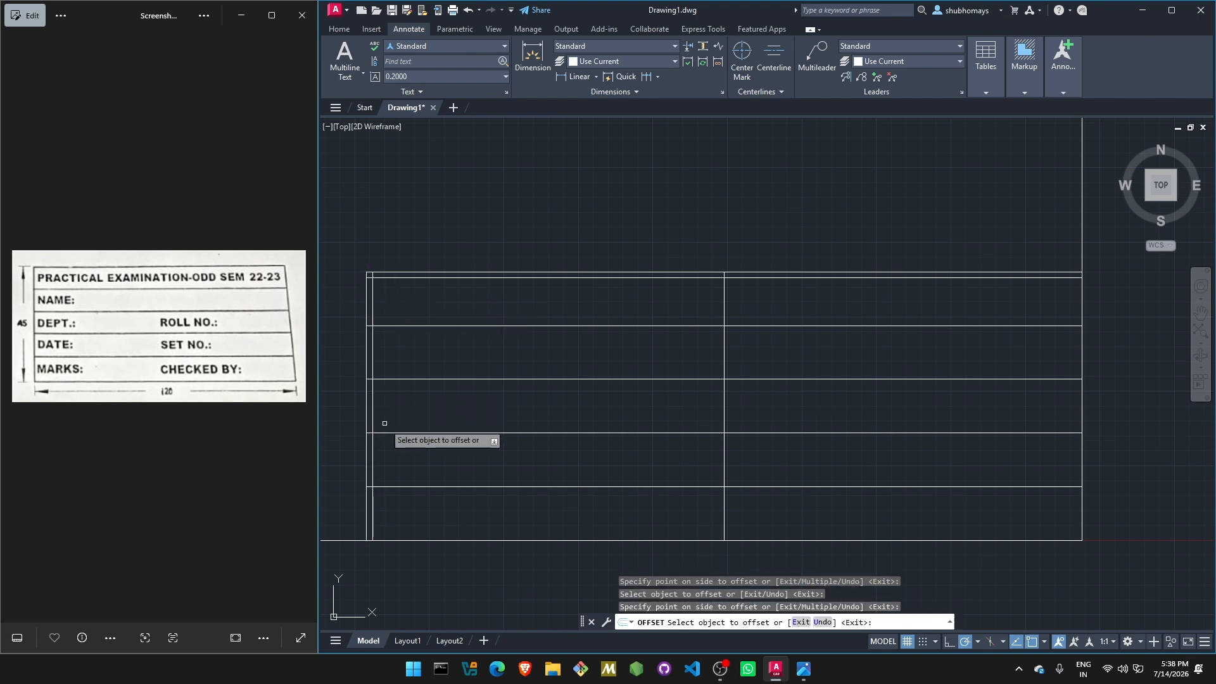
- Offset the first and second row lines by 1 both above and below each line
click(428, 327)
click(421, 318)
click(422, 326)
click(422, 337)
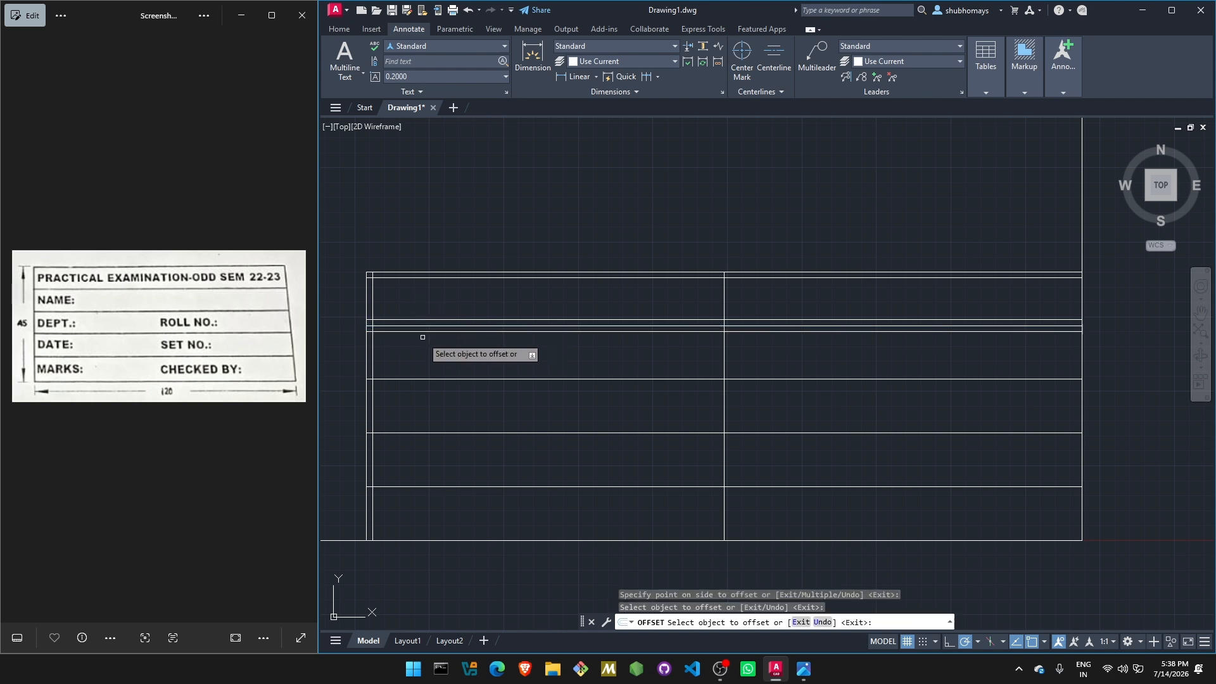
click(433, 379)
click(432, 362)
click(430, 379)
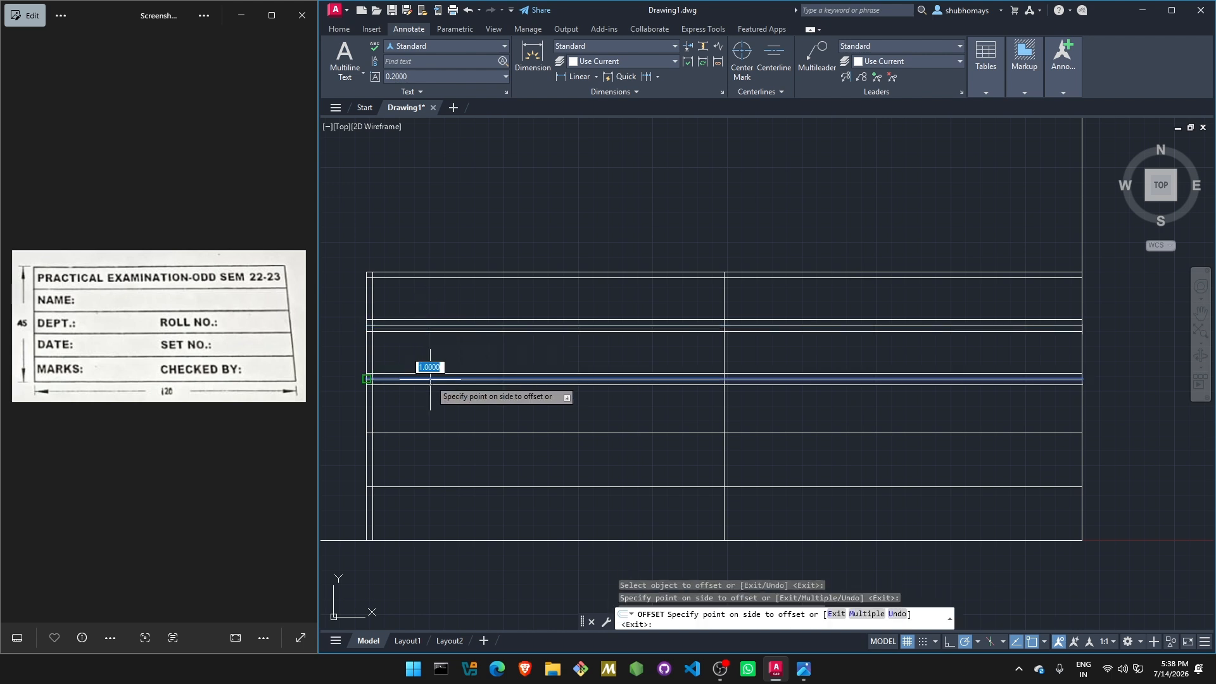
click(431, 389)
- Offset the third and fourth row lines by 1 above and below, and the title block's bottom edge up by 1
click(435, 432)
click(436, 424)
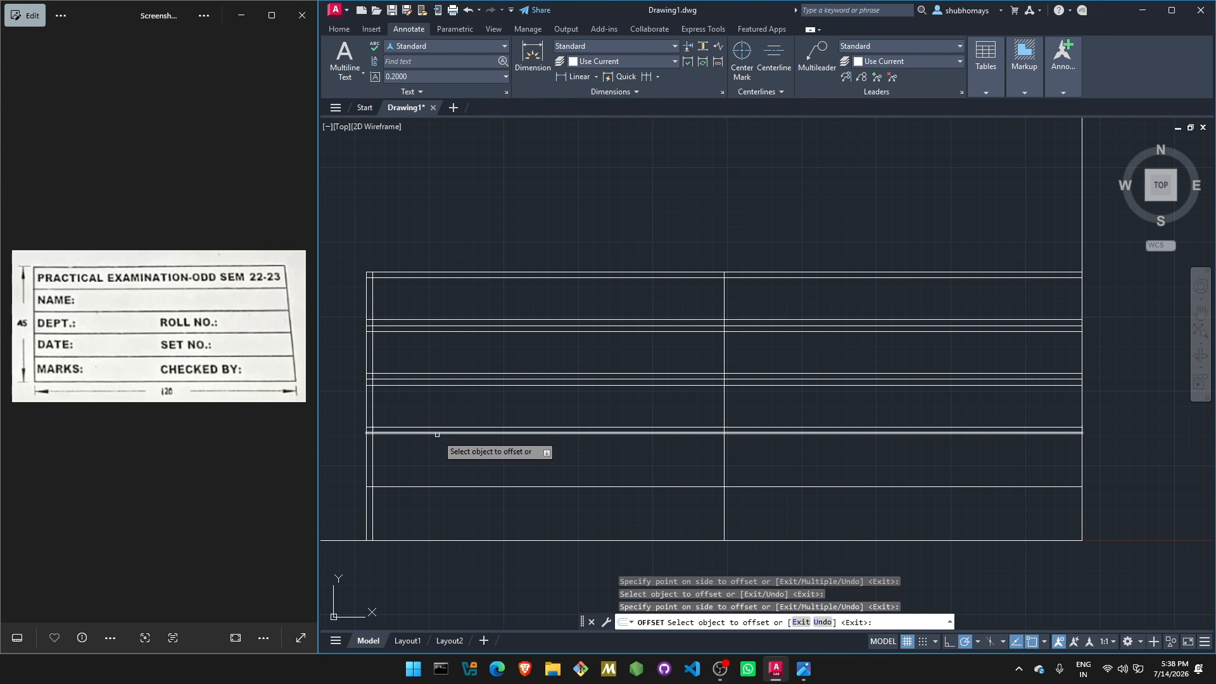
click(434, 433)
click(433, 476)
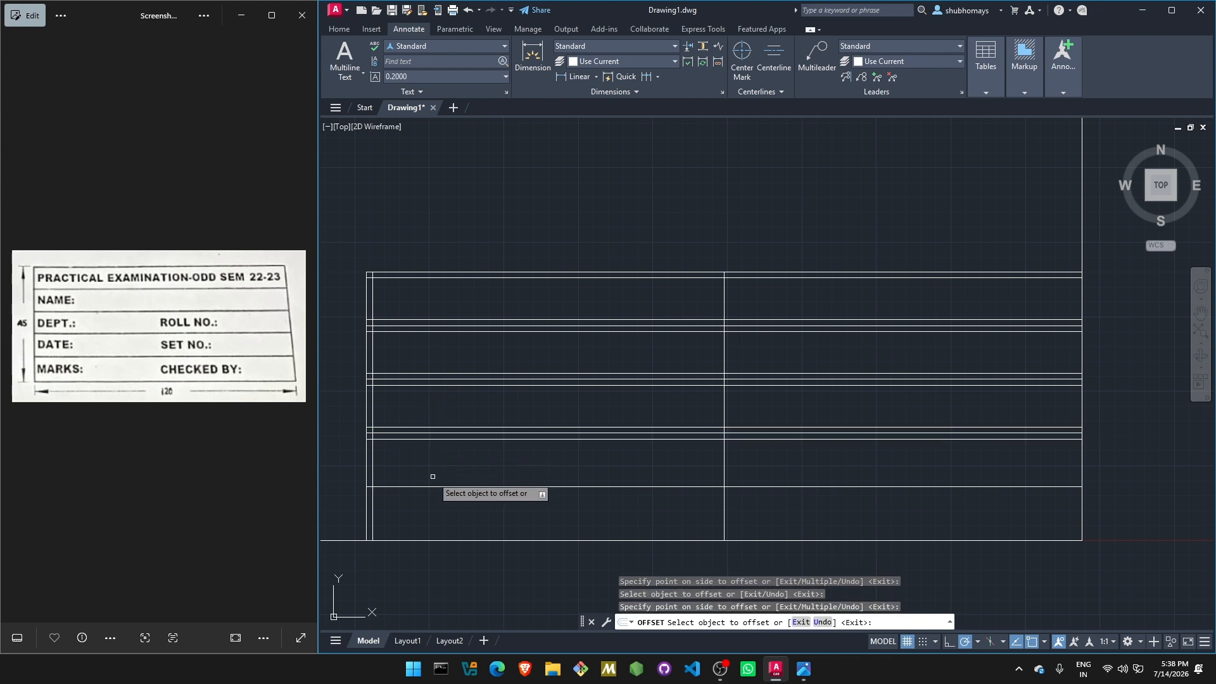
click(434, 485)
click(434, 472)
click(435, 485)
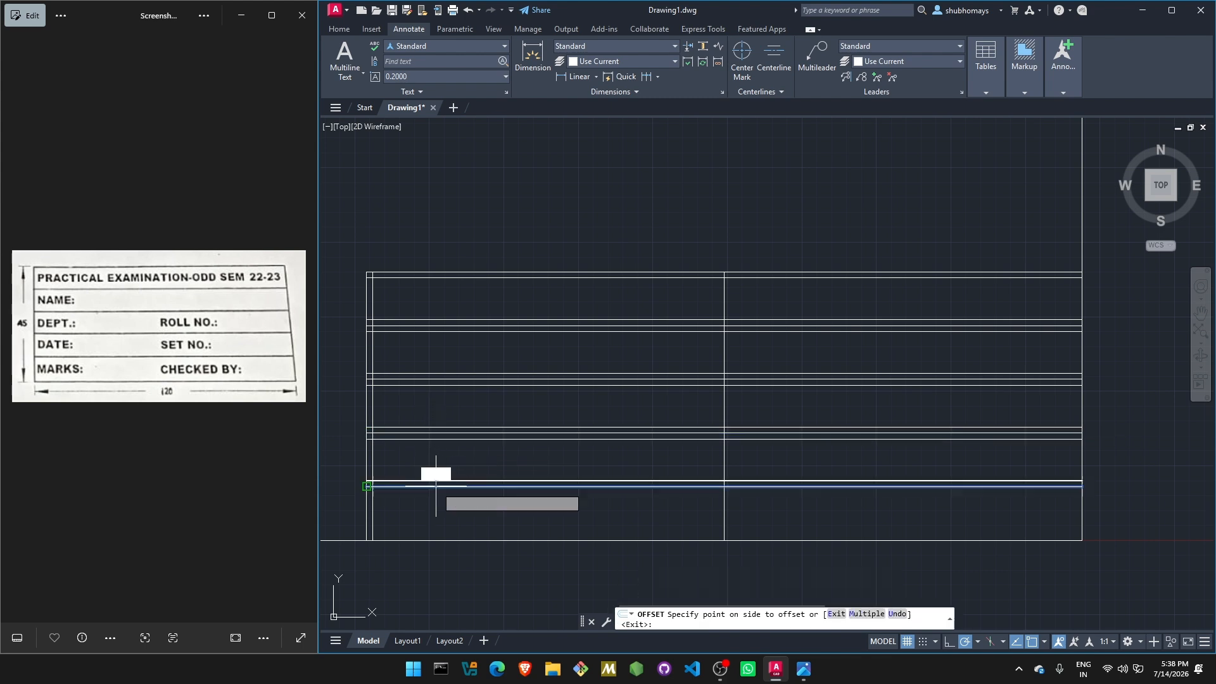
click(441, 503)
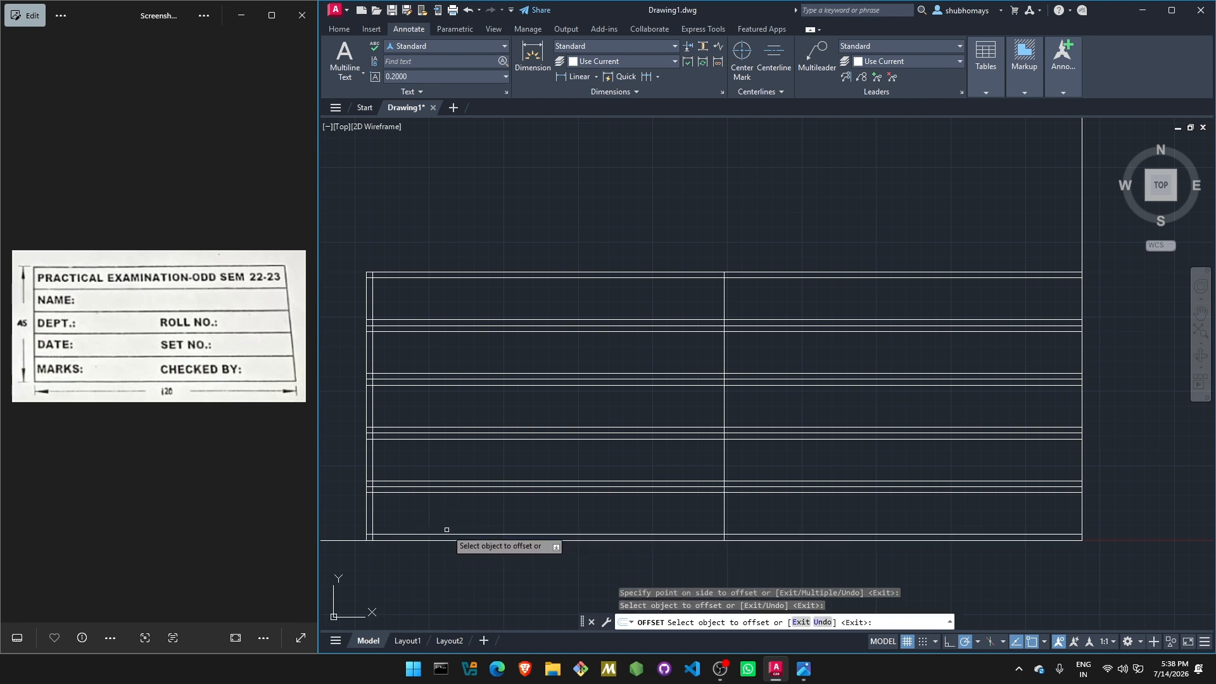
- Offset the title block's centre divider by 1 to the right and the sheet border's right edge by 1 inward as text guide lines
click(722, 402)
click(751, 412)
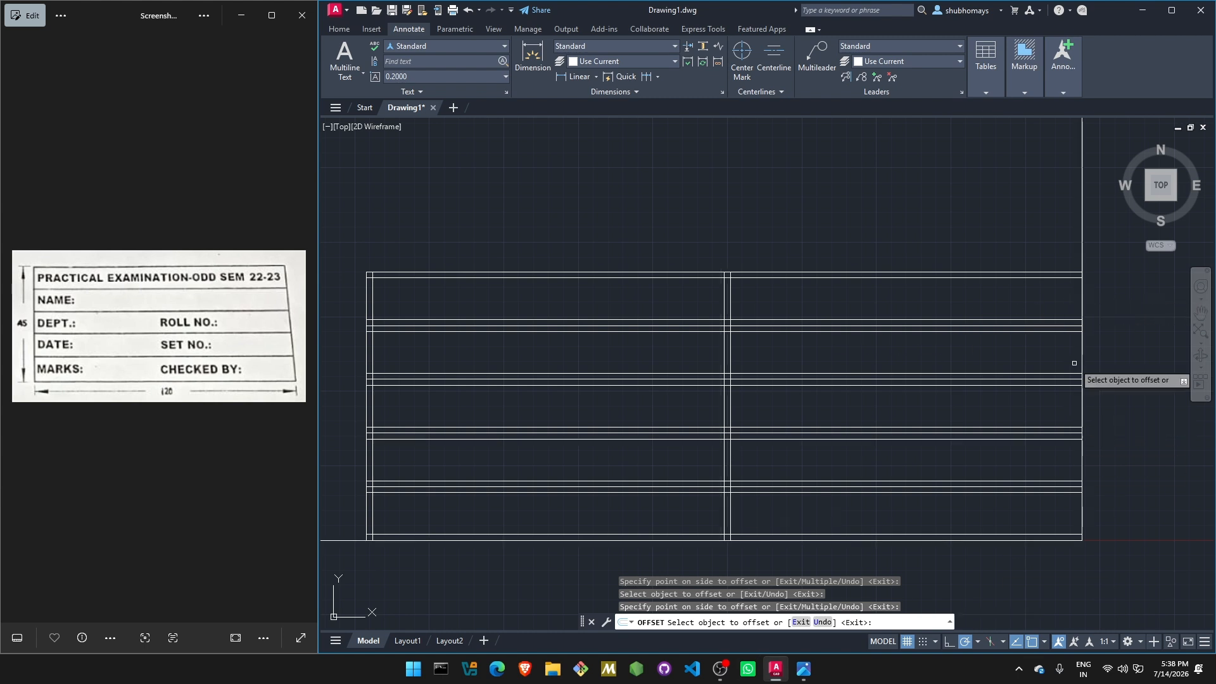
click(1082, 311)
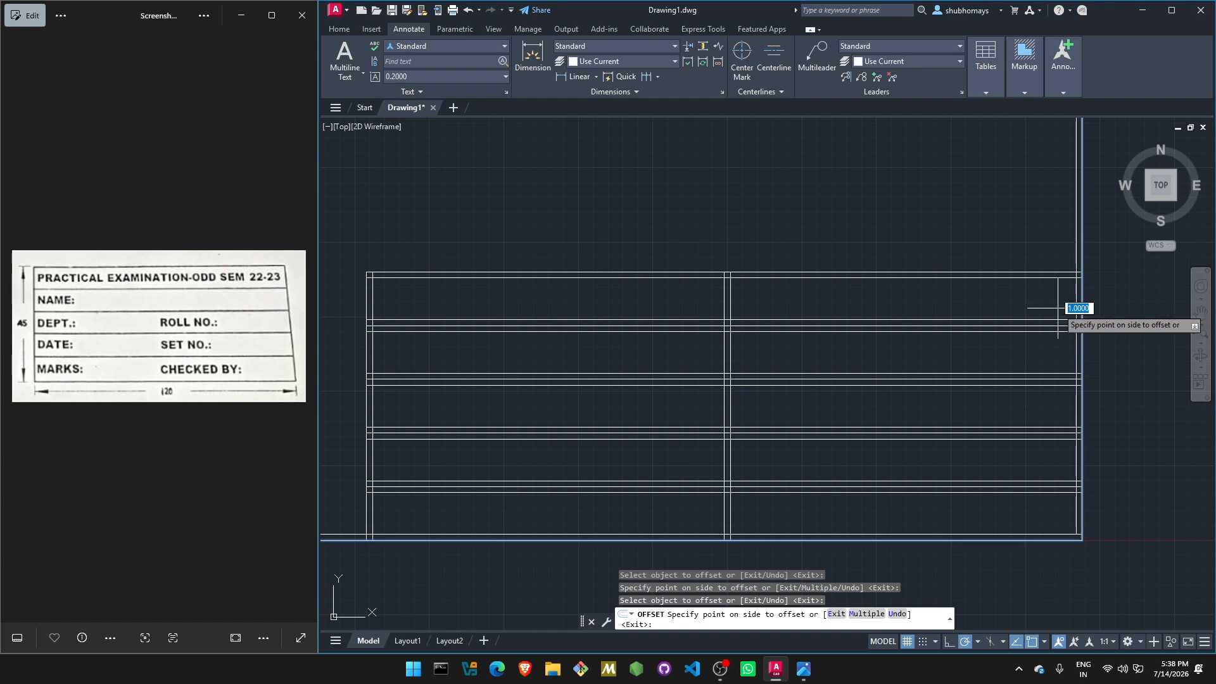
key(Escape)
key(Escape)
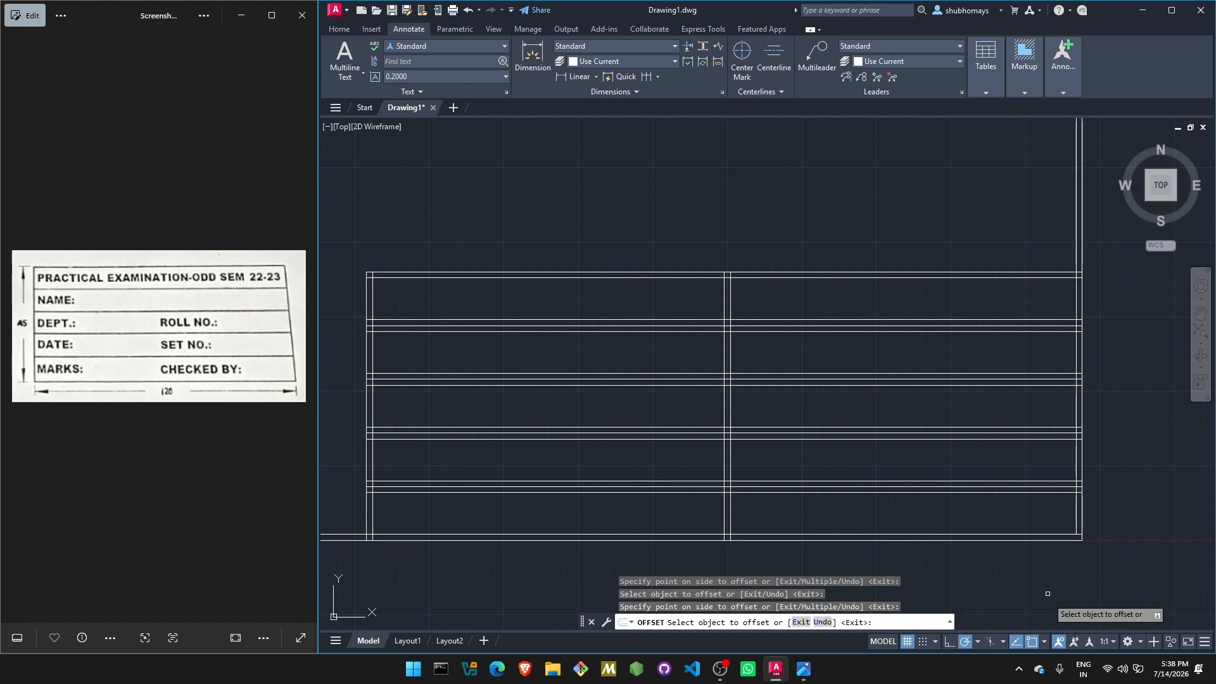
key(Escape)
key(Escape)
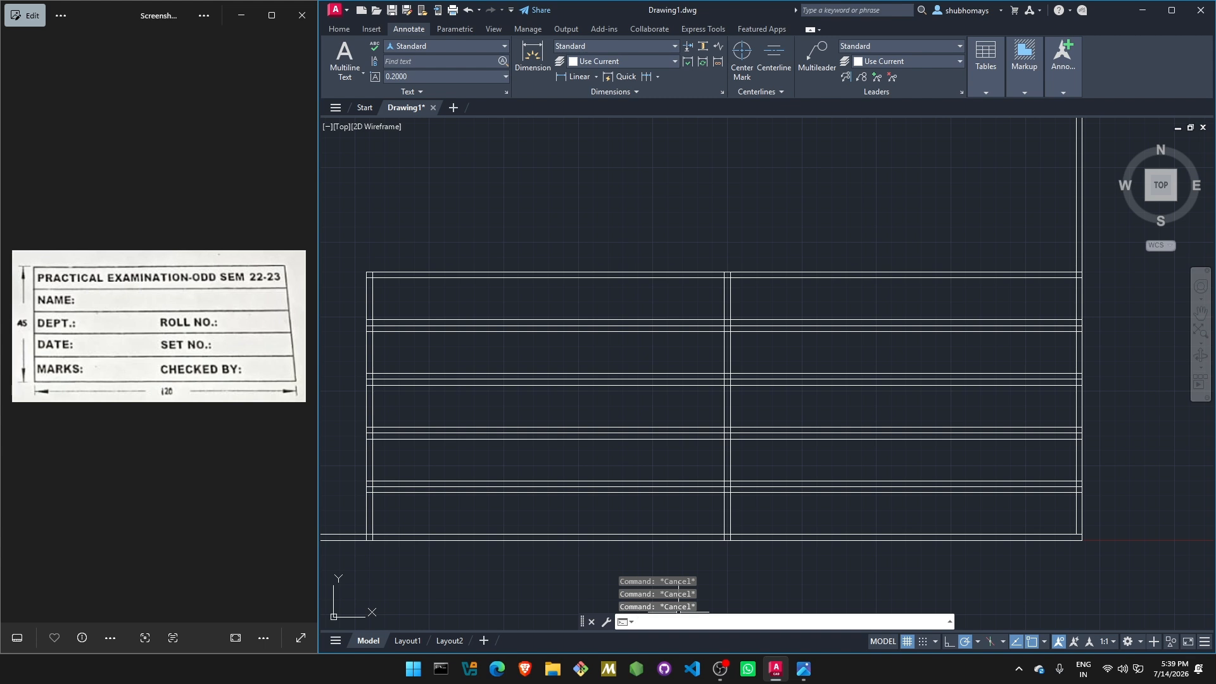
key(Return)
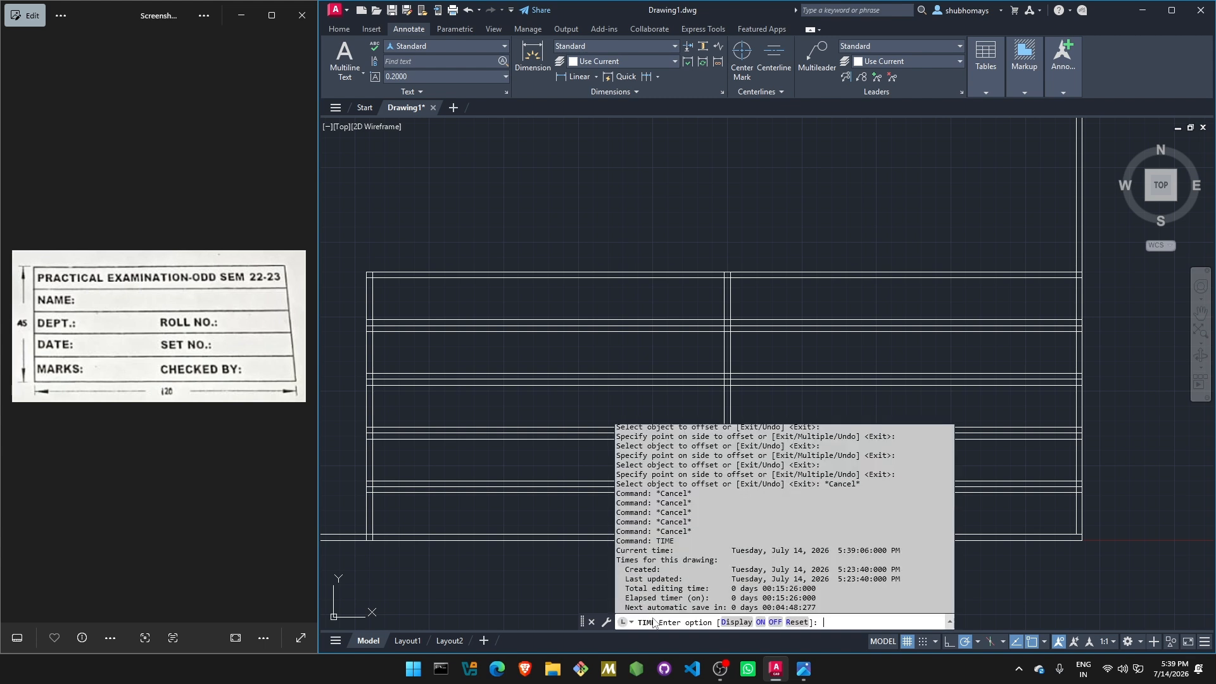
key(Escape)
key(Escape)
key(Escape)
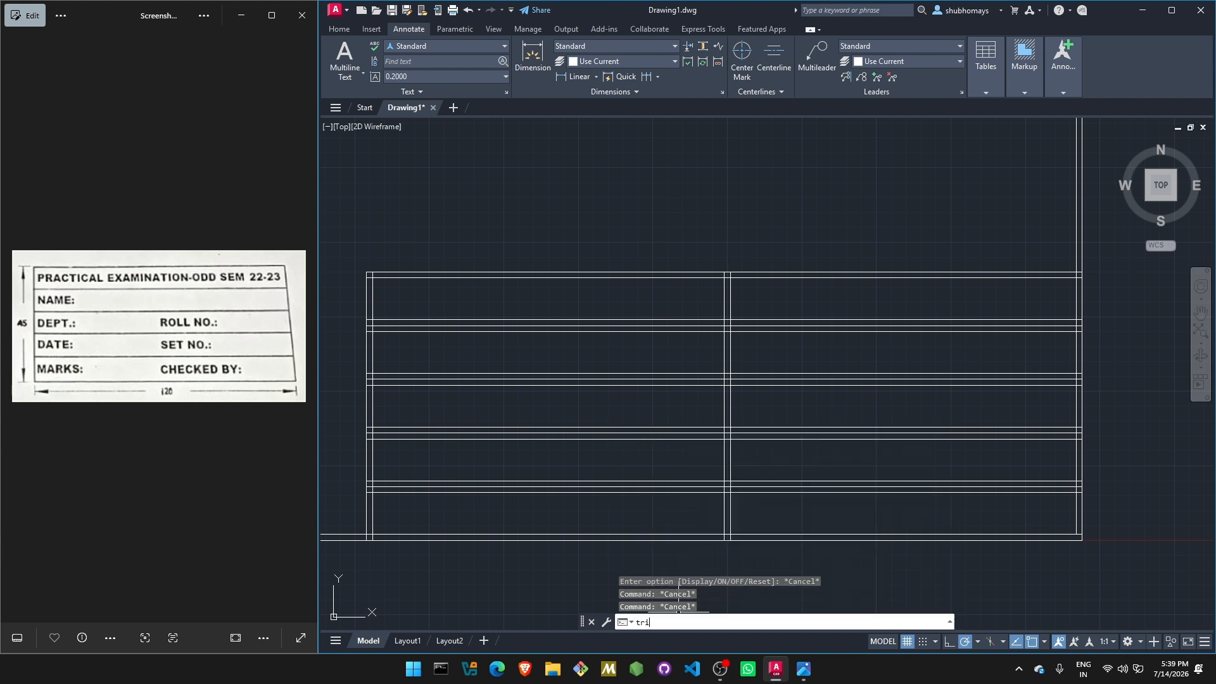
- Trim the centre divider and its guide line out of the title block's first and second rows
key(Return)
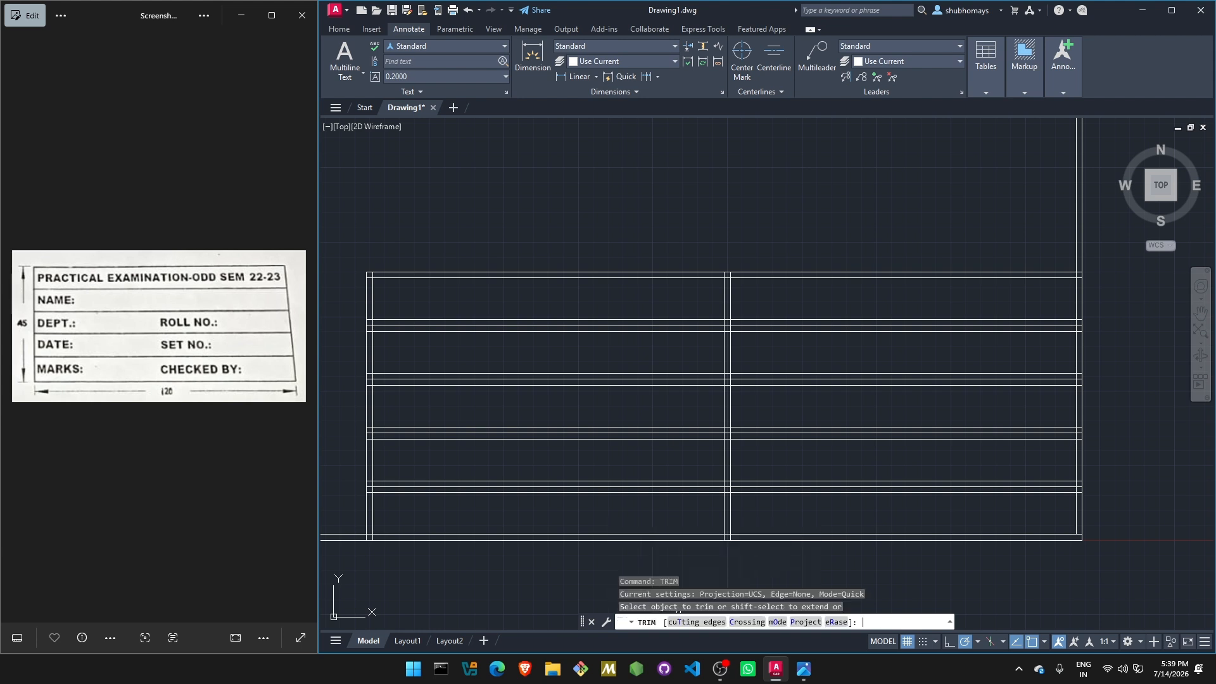
click(737, 620)
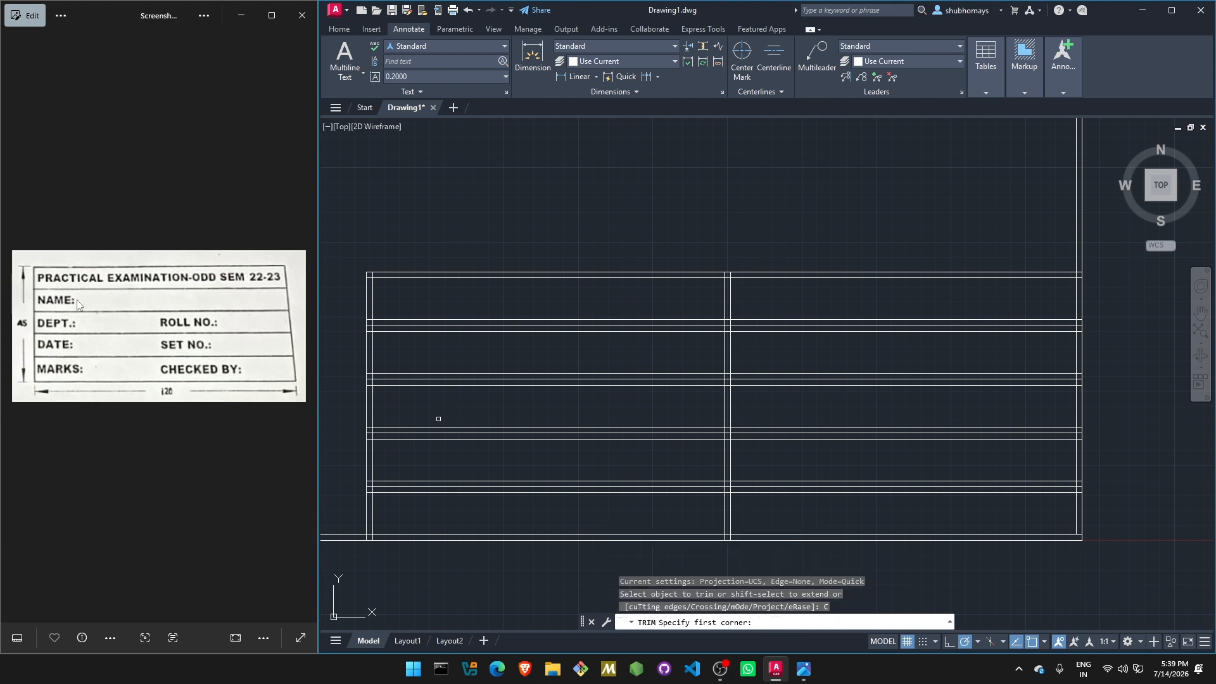
click(778, 301)
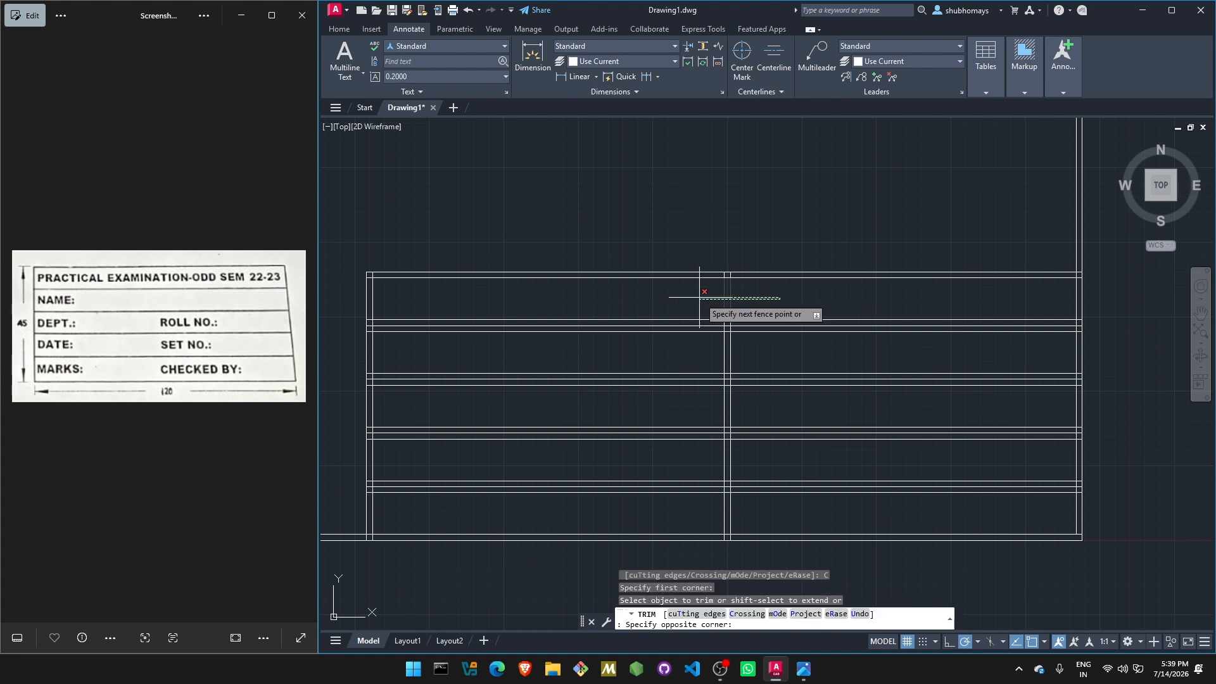
click(723, 279)
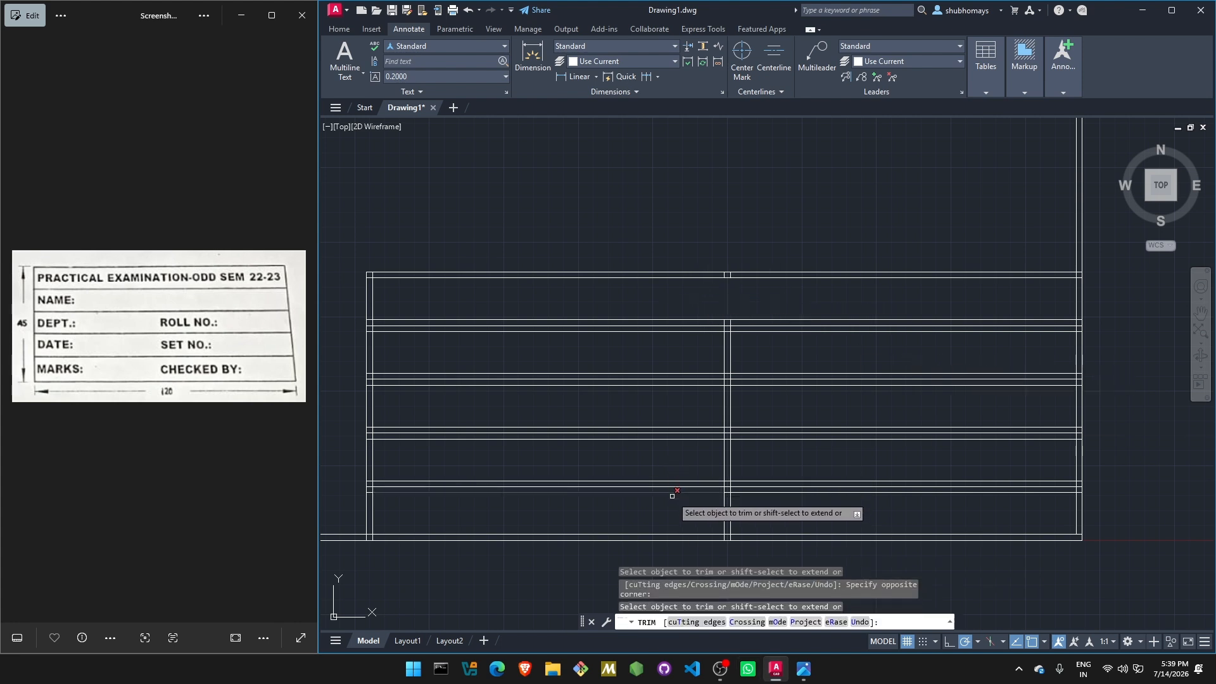
drag(782, 351, 681, 352)
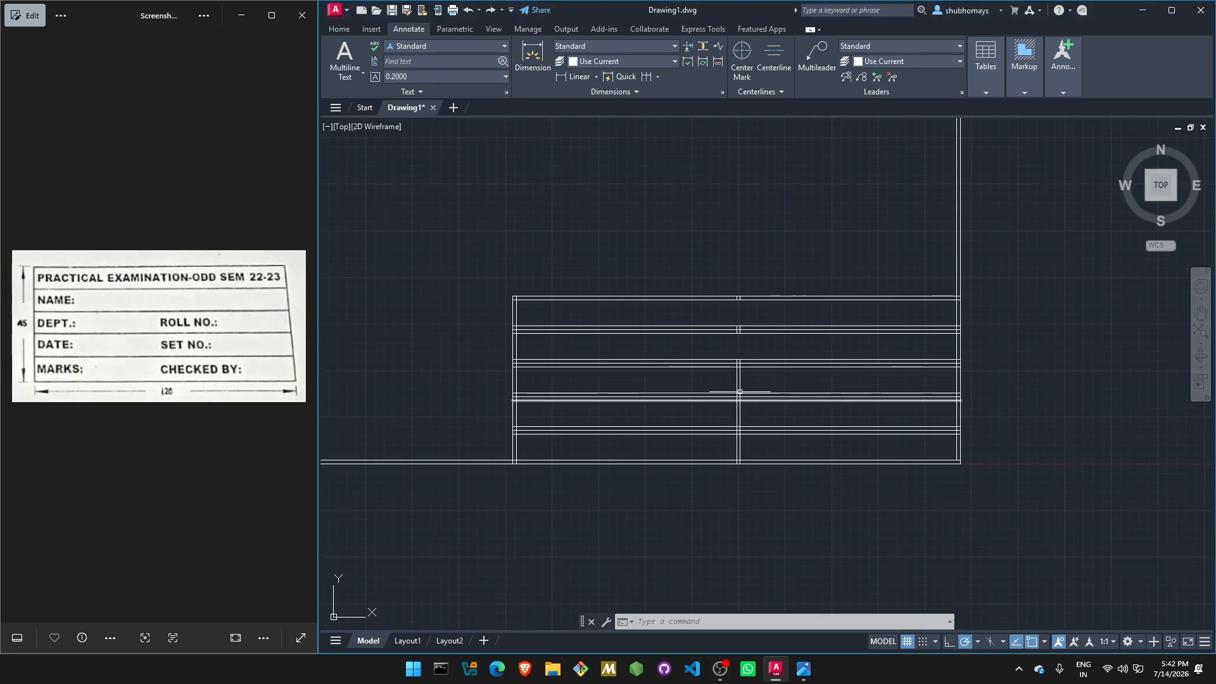
- Create a multiline text frame in the title block's first row, spanning from the left guide corner to the right guide line
scroll(761, 387, up, 2)
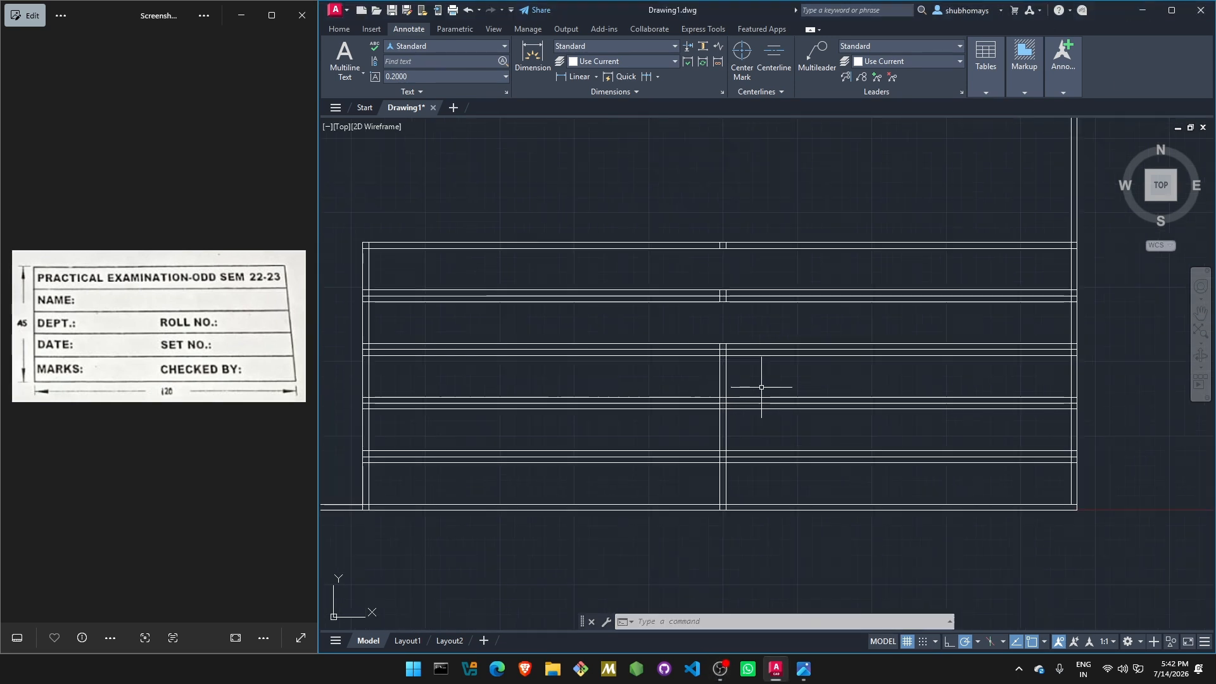
click(1198, 315)
drag(890, 383, 898, 386)
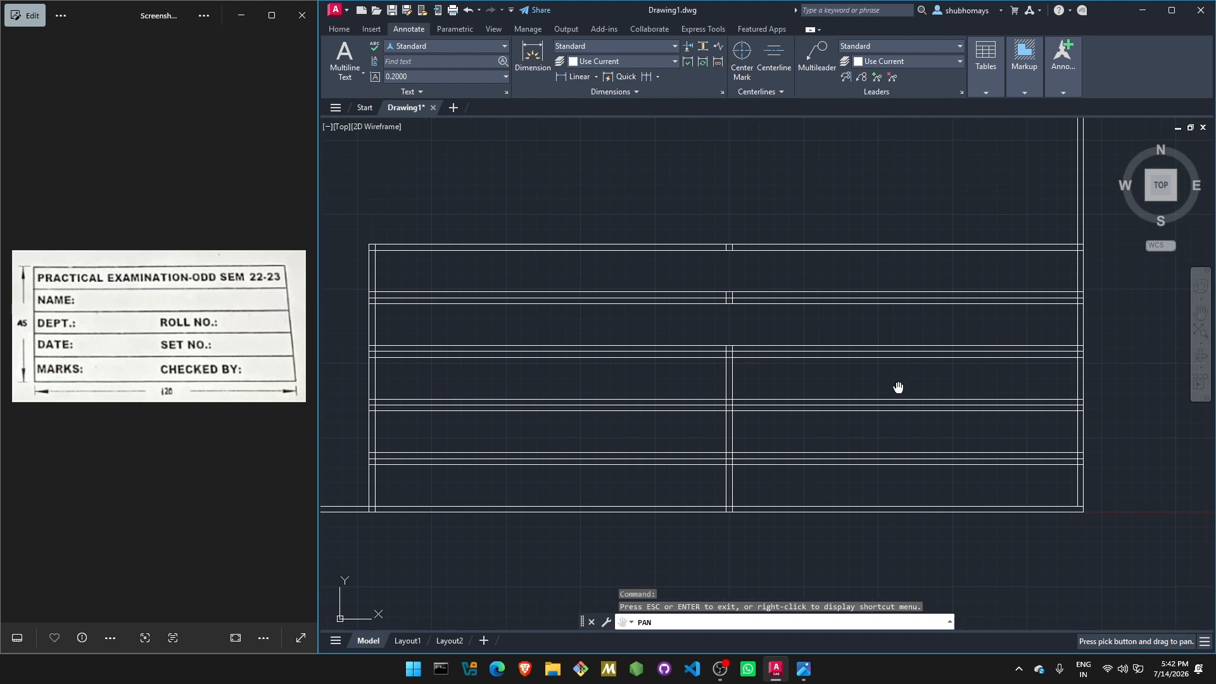
key(Escape)
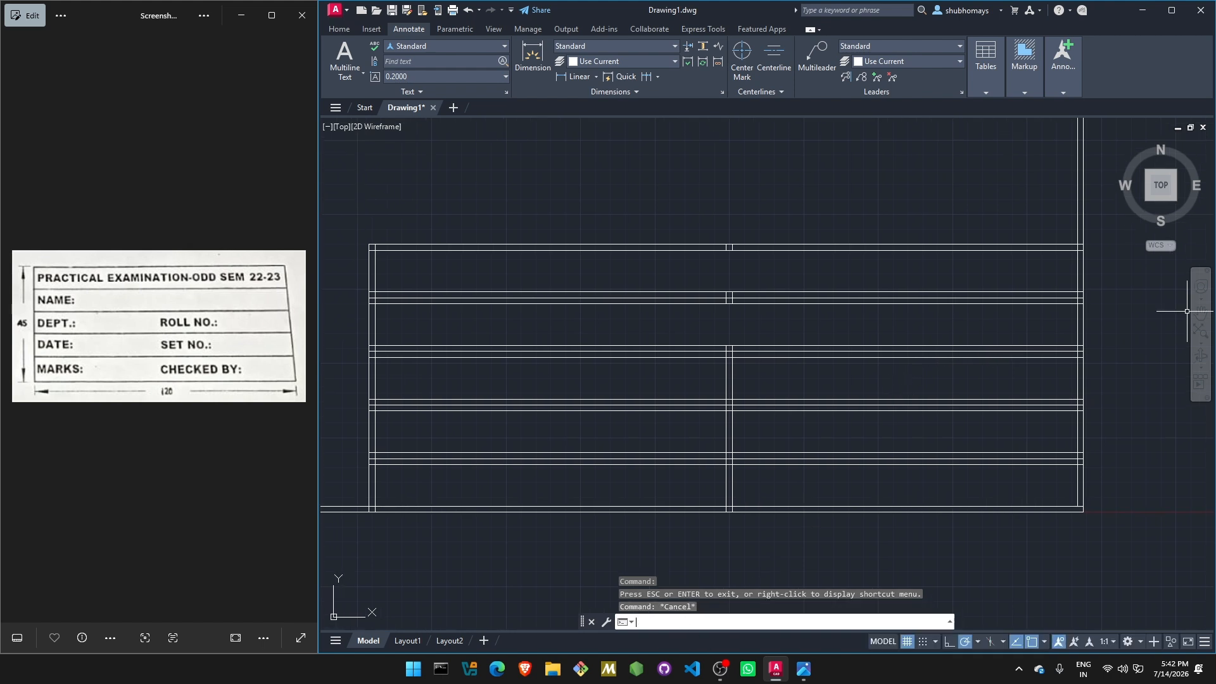
key(Escape)
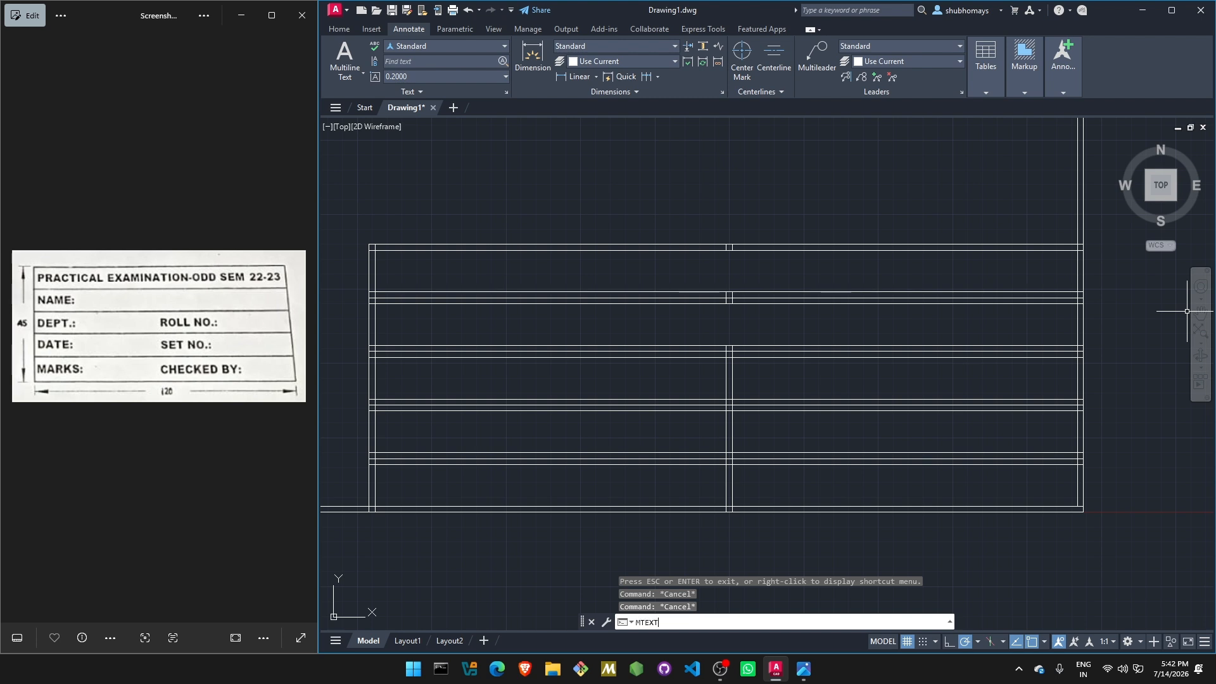
text(MTEXT)
key(Return)
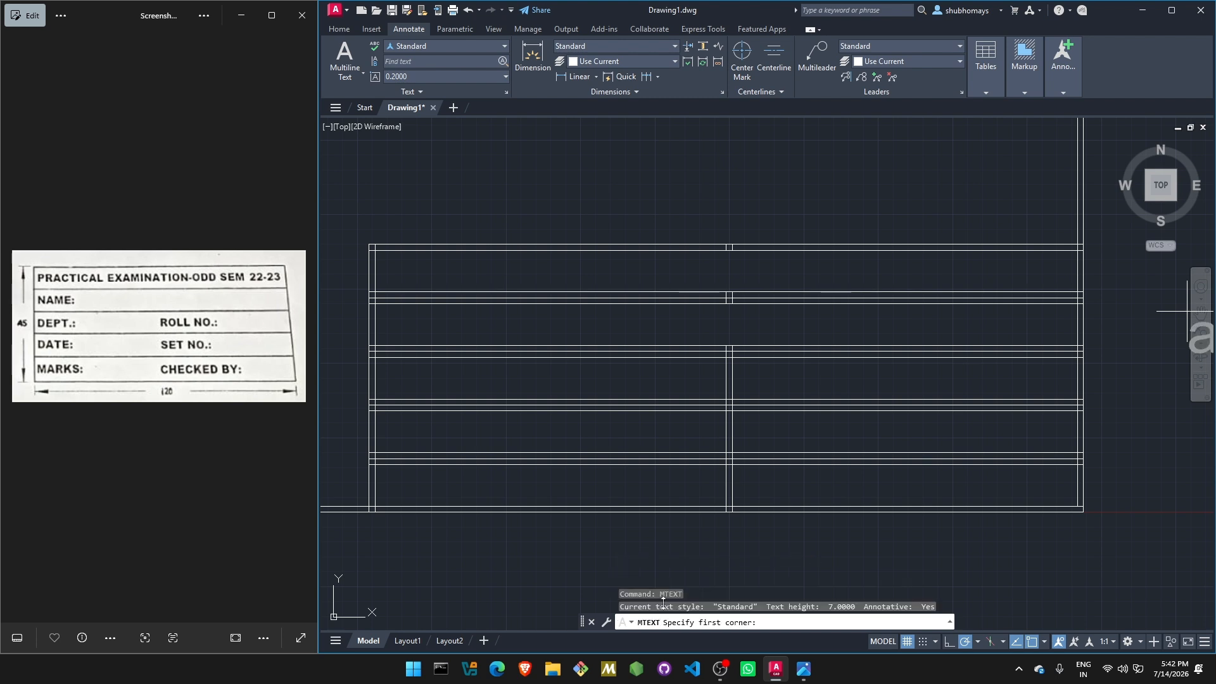
click(375, 250)
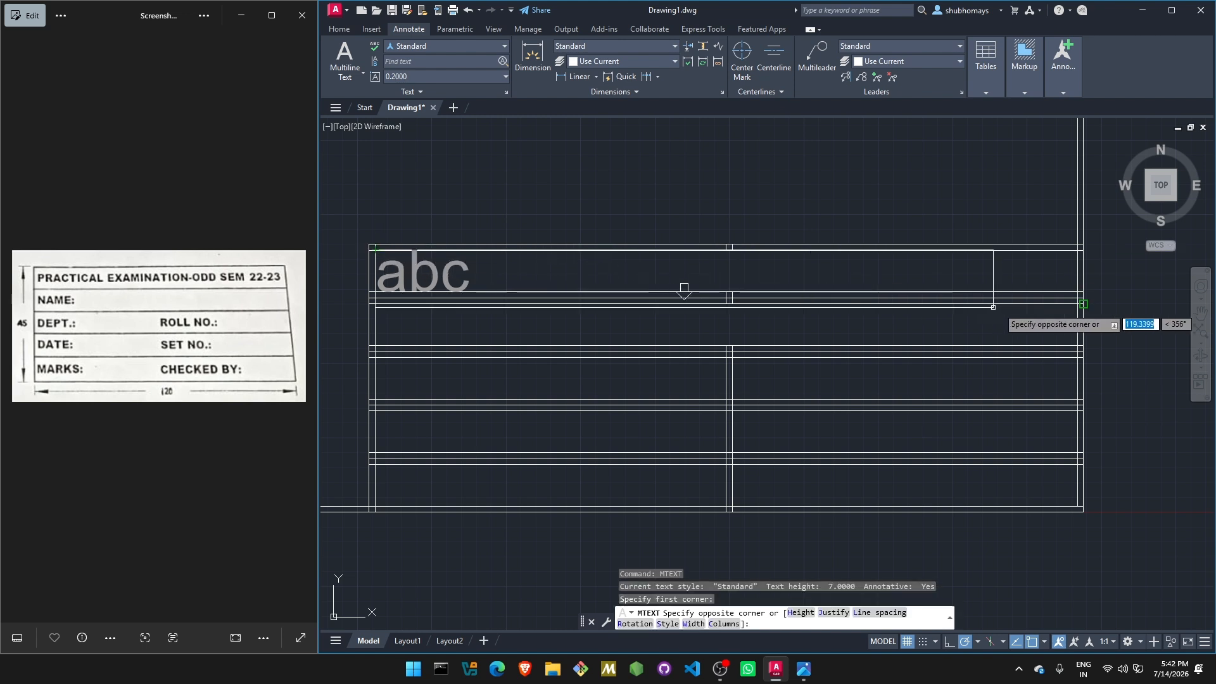
click(1079, 292)
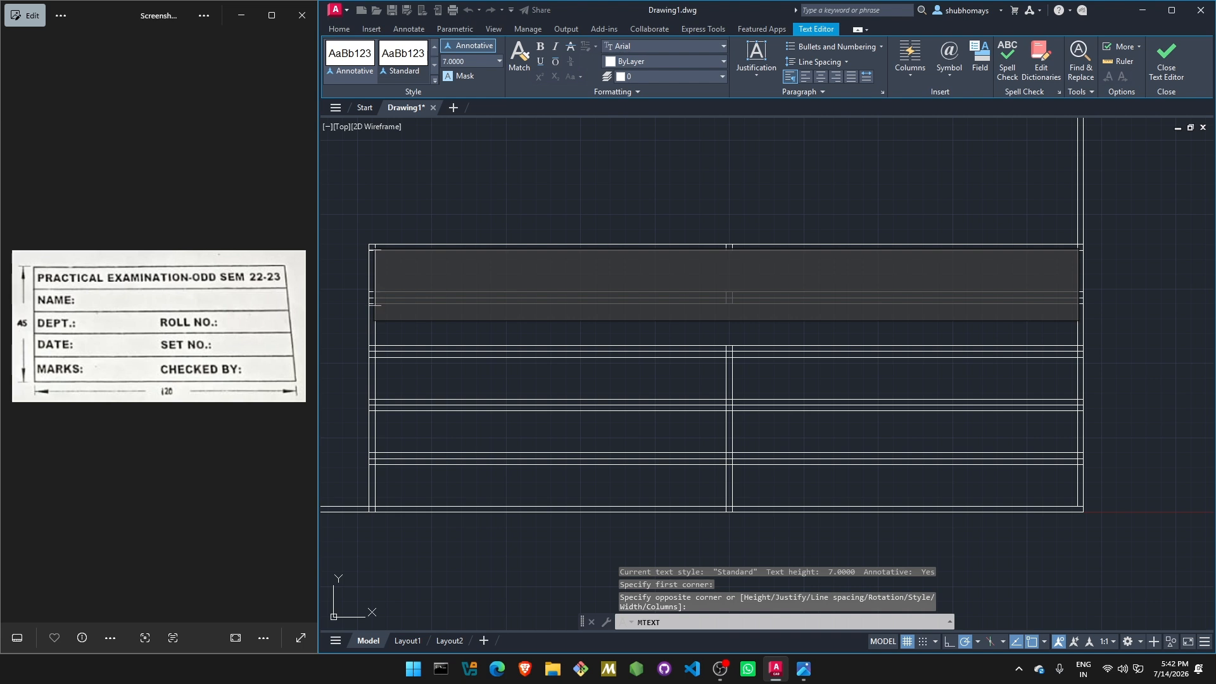
- Enter "PRACTICE EXAMINATION-EVEN SEM 25-26" as the first row's text and finish editing
text(PRA)
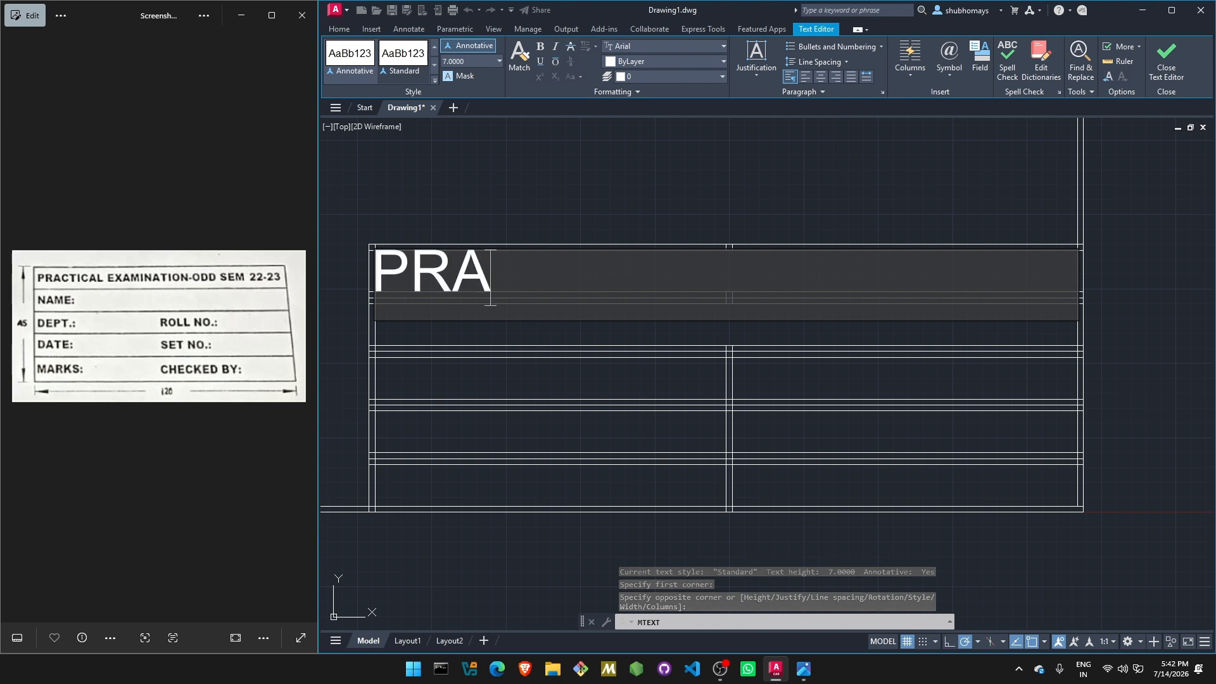
text(CTIC)
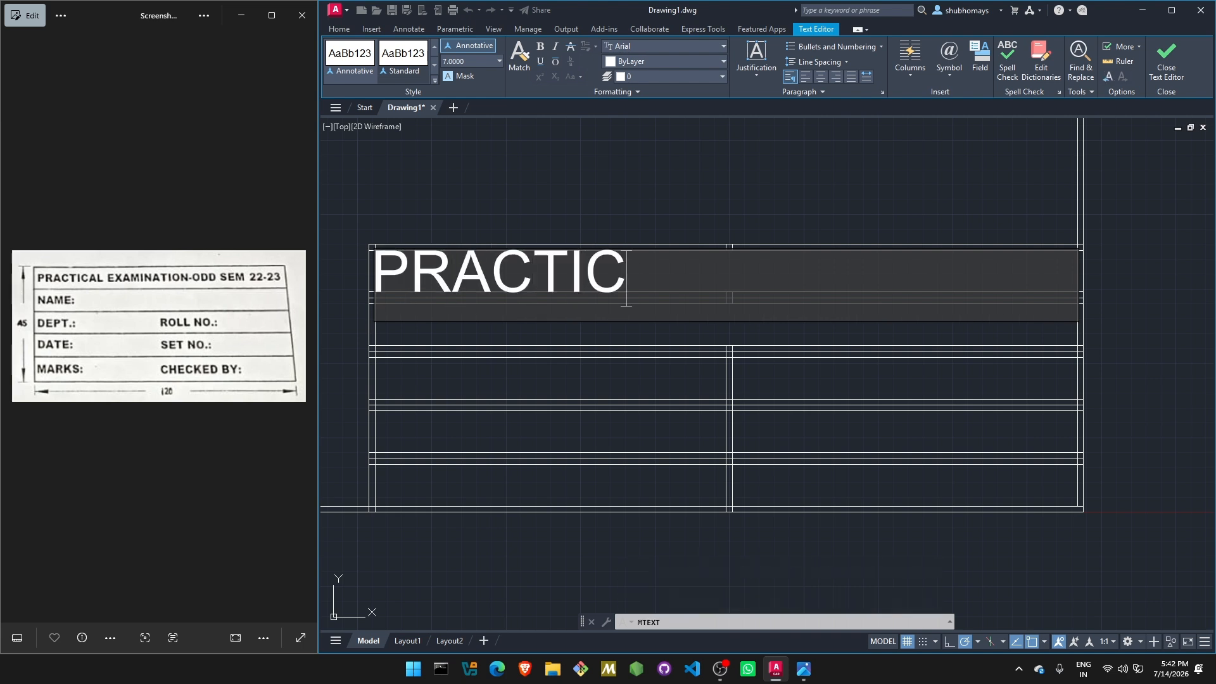
text(E E)
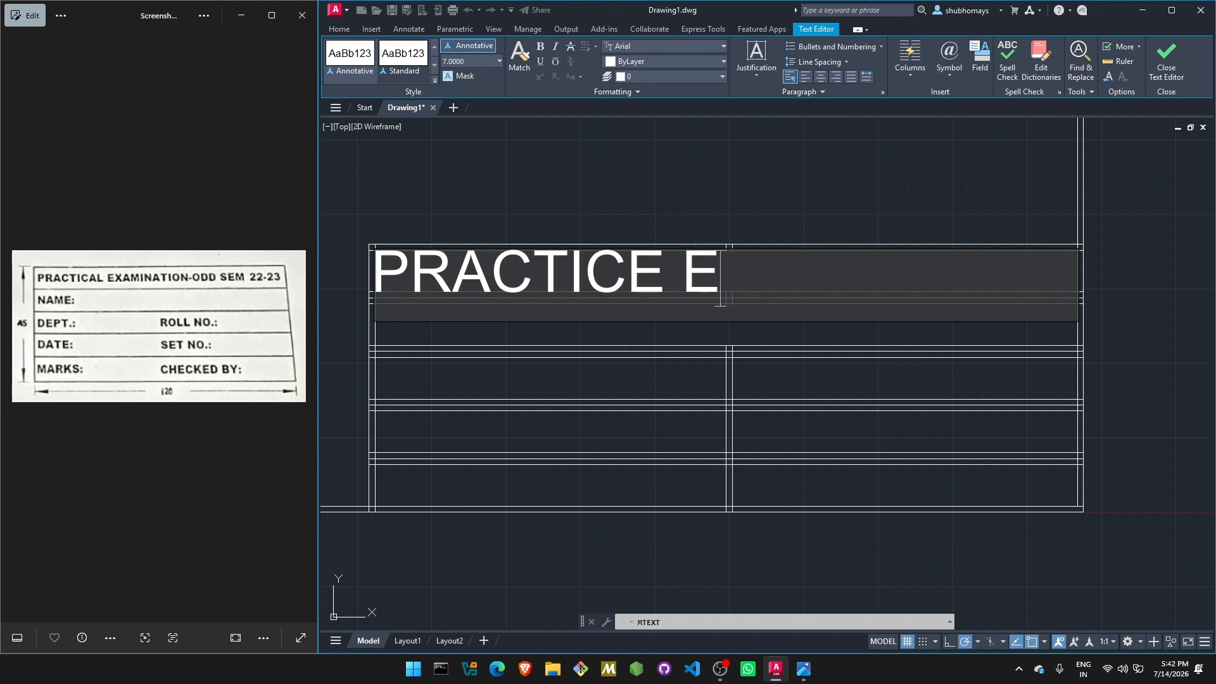
text(XAMINATION)
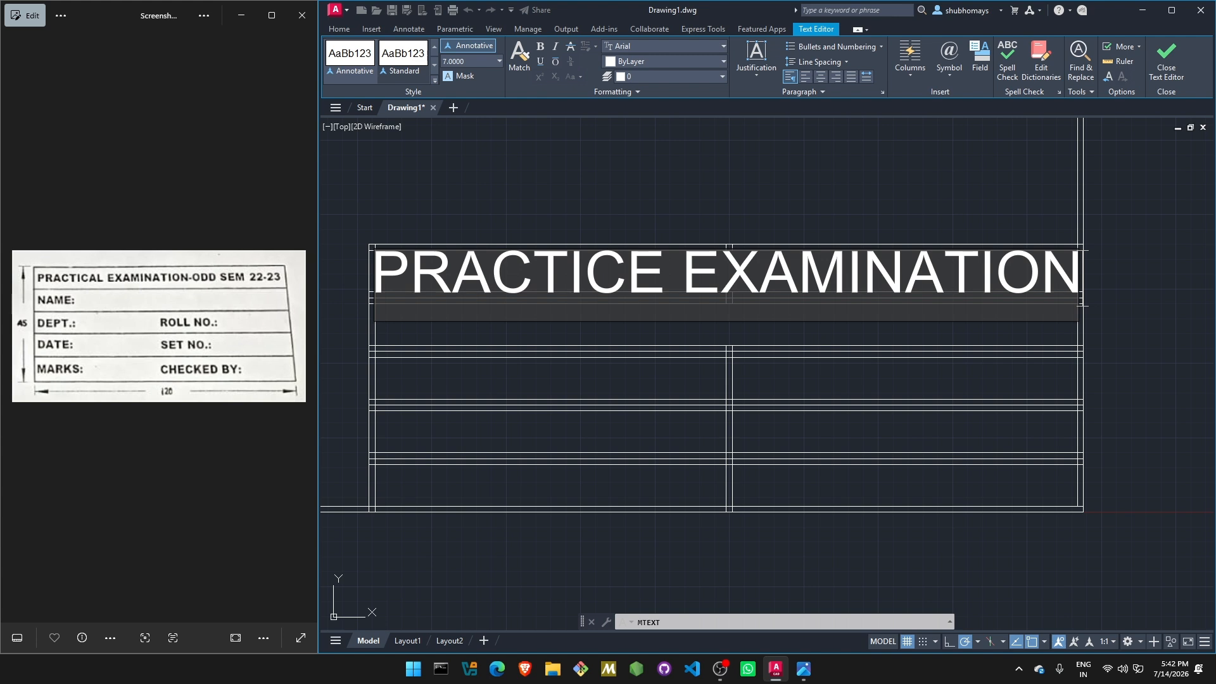
text(-ODD)
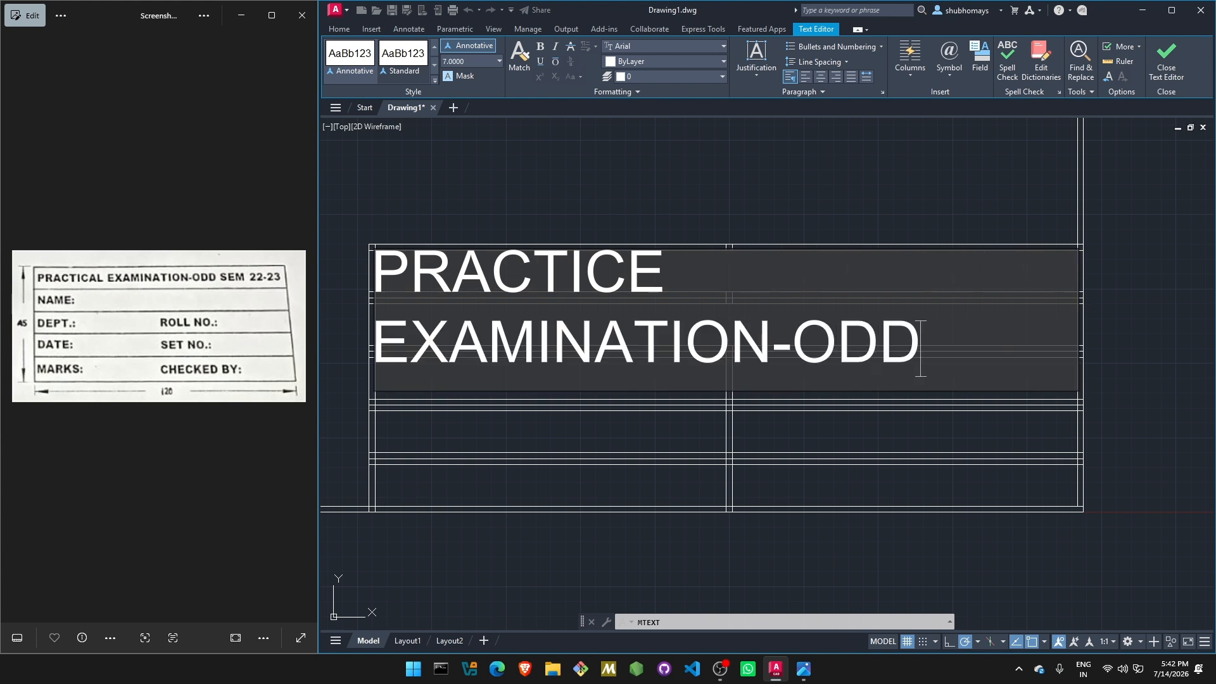
key(BackSpace)
key(BackSpace)
key(BackSpace)
text(EVEN)
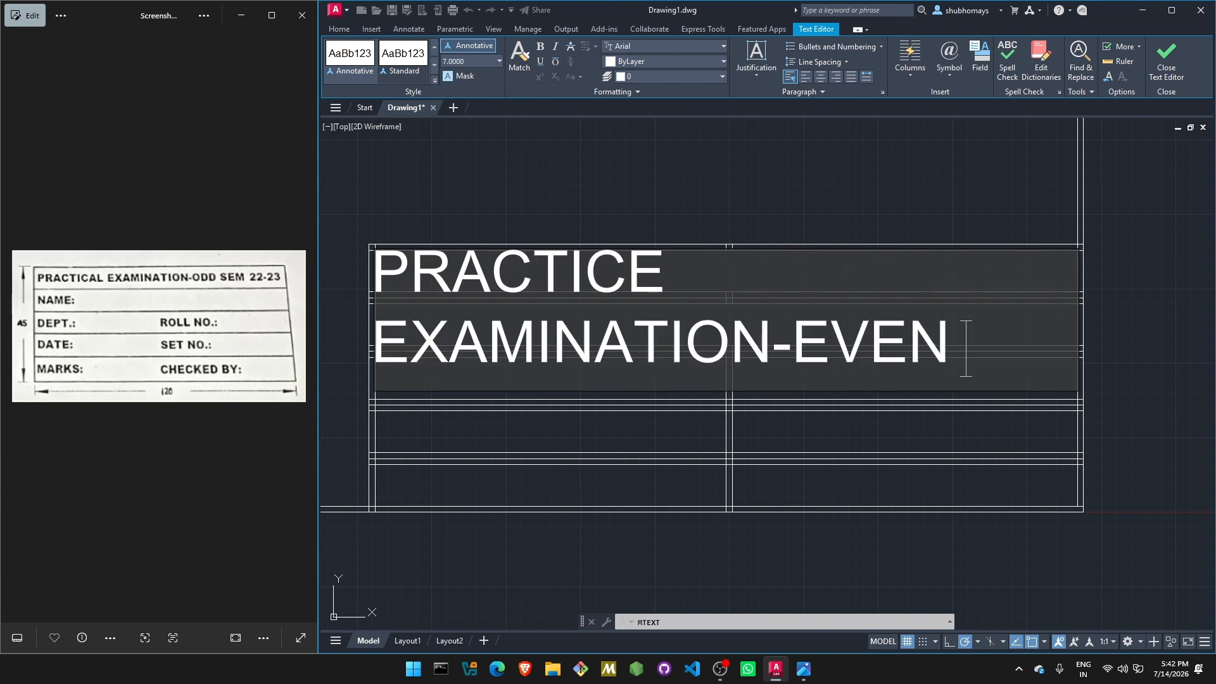
text( SEM 25-26)
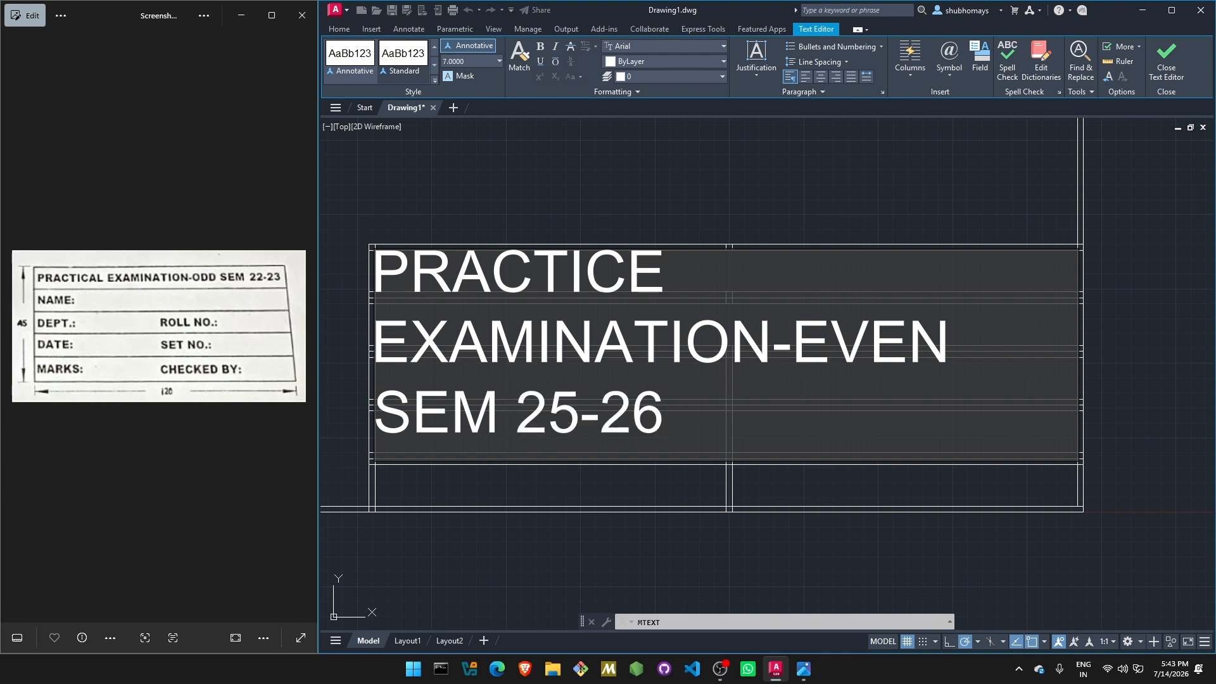
key(Return)
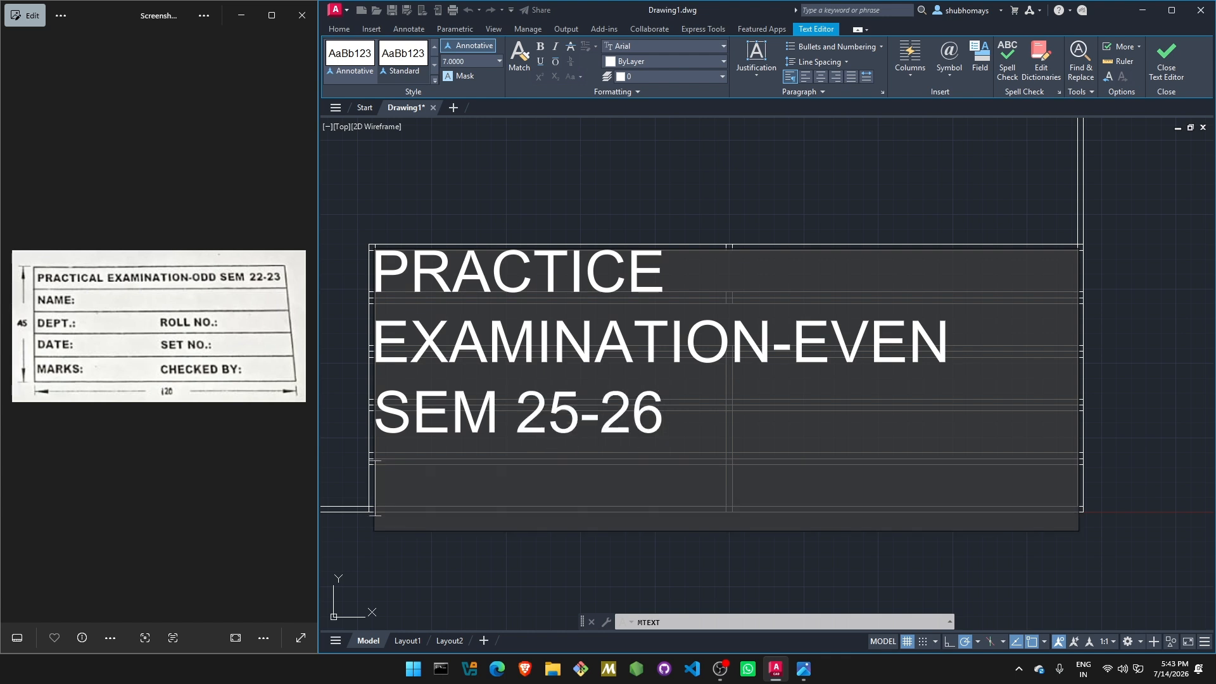
key(BackSpace)
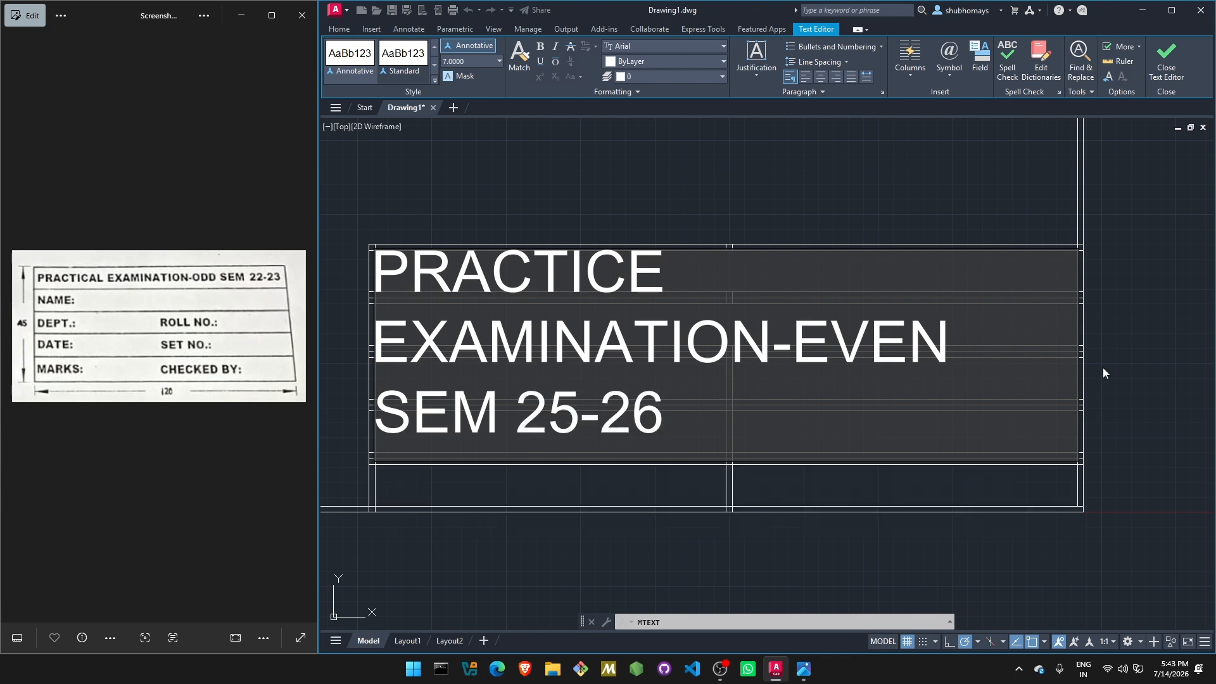
click(1143, 367)
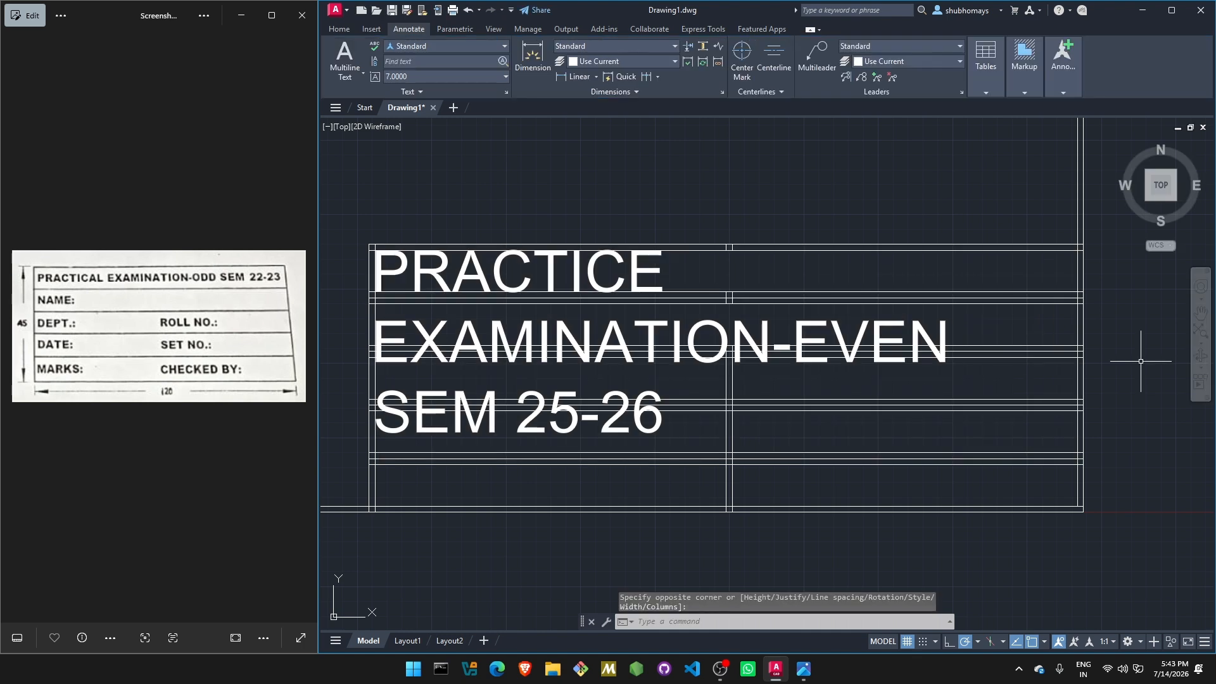
key(Escape)
click(644, 347)
key(Escape)
key(Escape)
key(Escape)
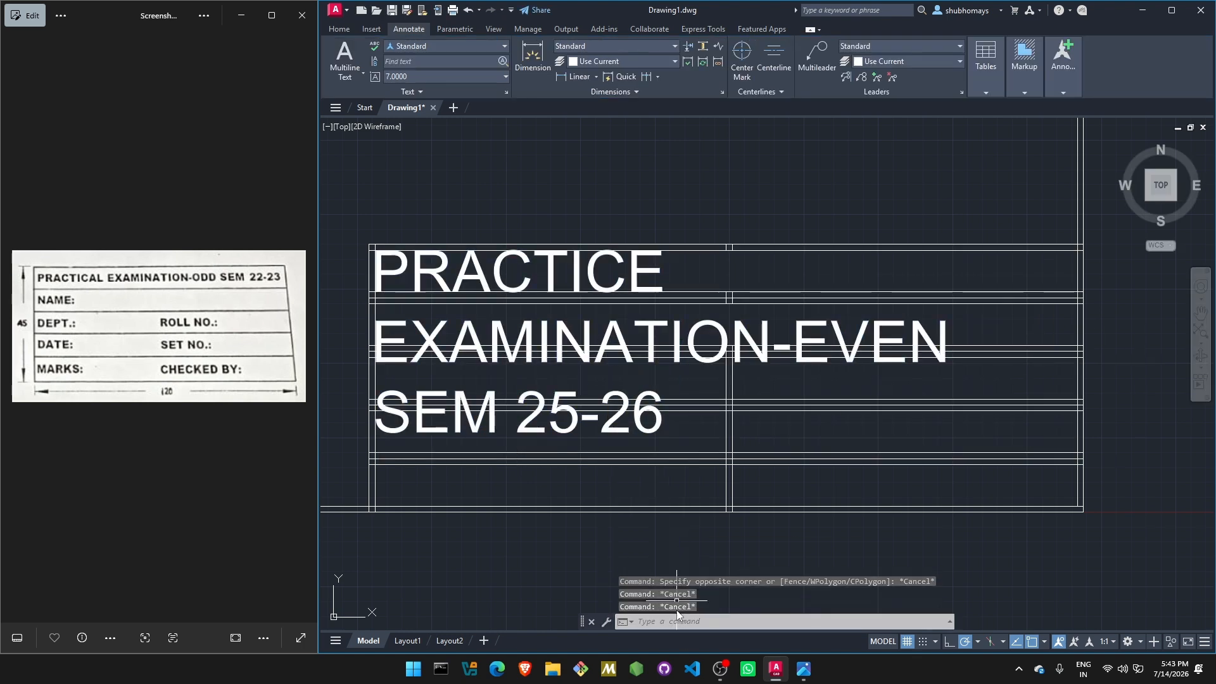
key(Escape)
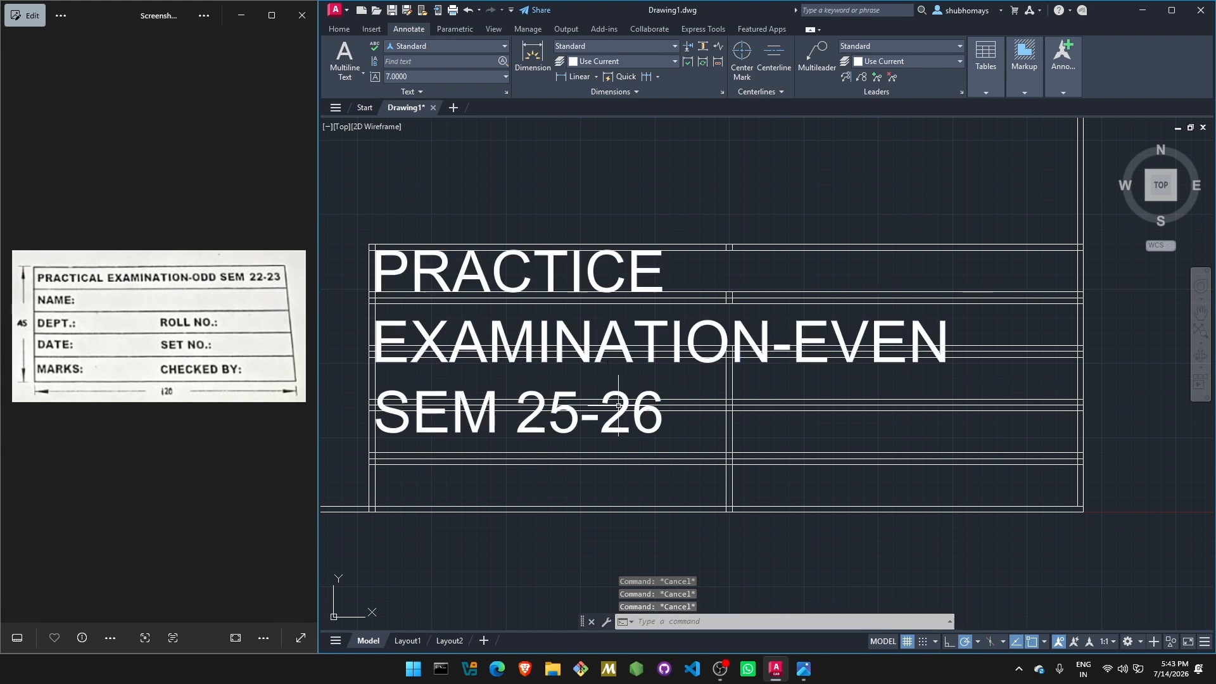
click(687, 627)
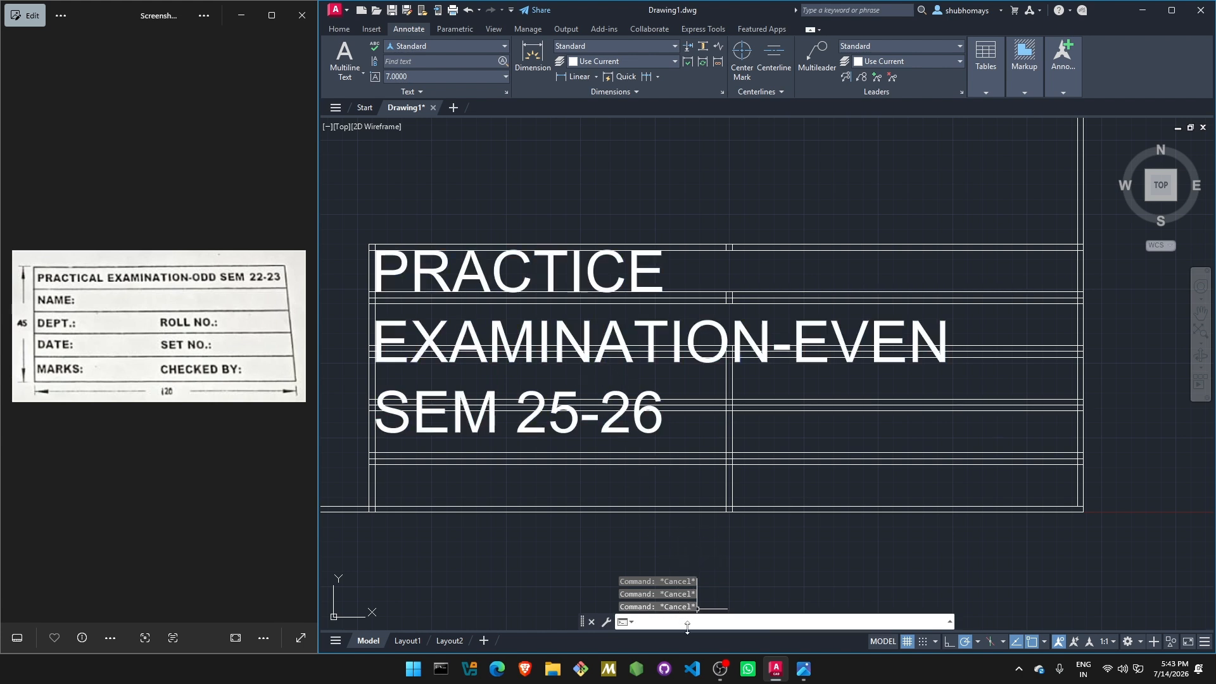
text(MEDI)
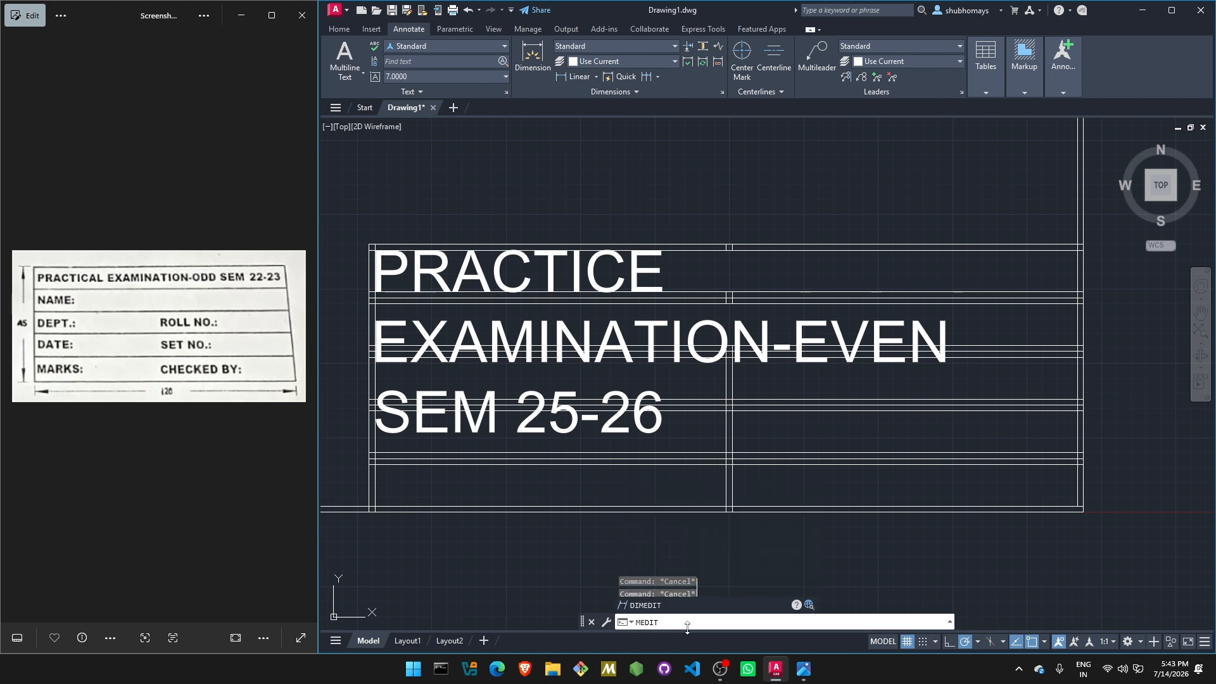
text(T)
key(Return)
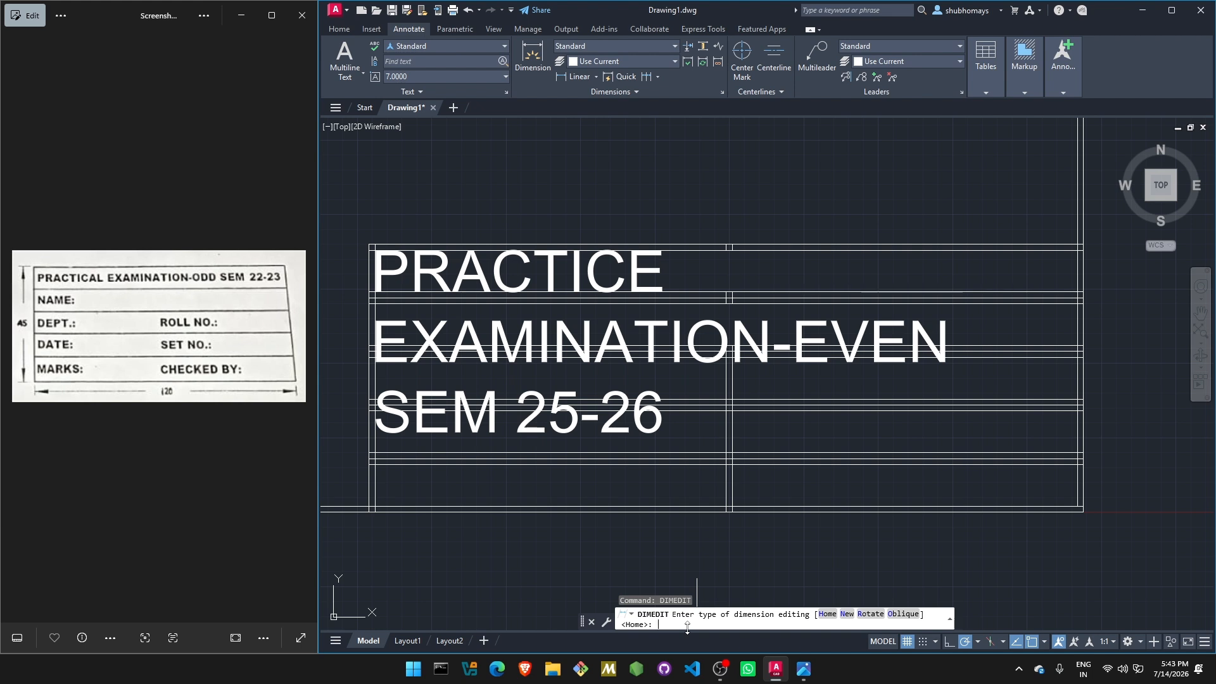
key(Escape)
key(Escape)
key(Escape)
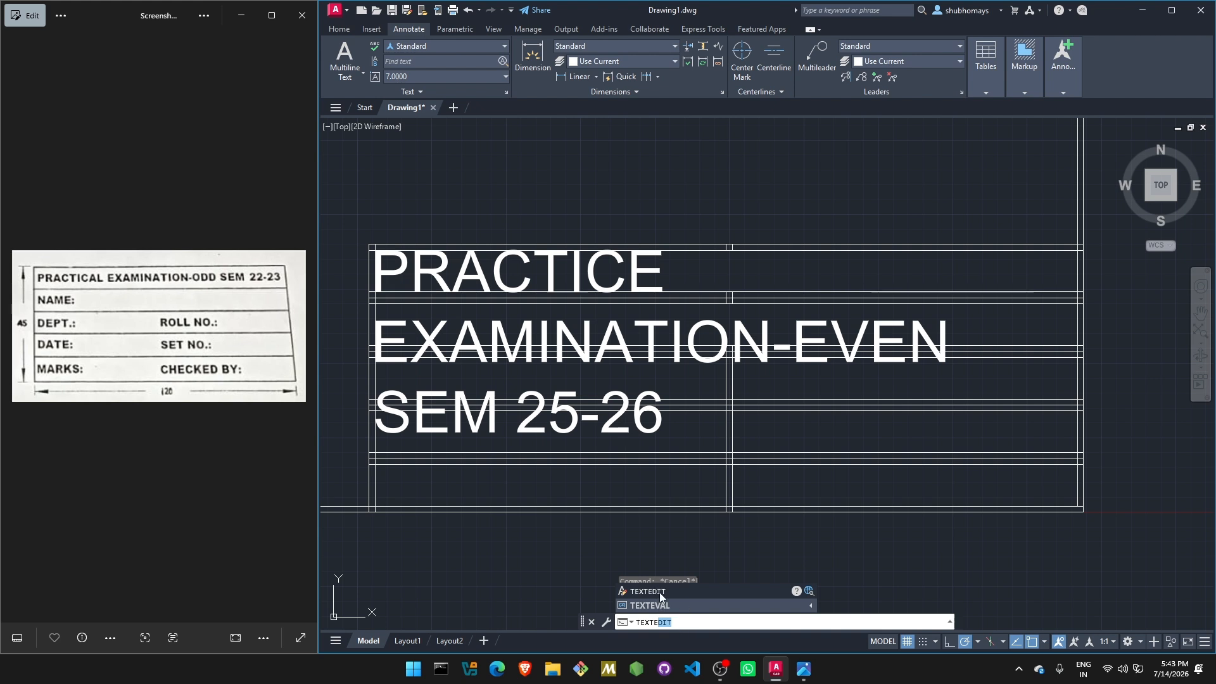
key(Escape)
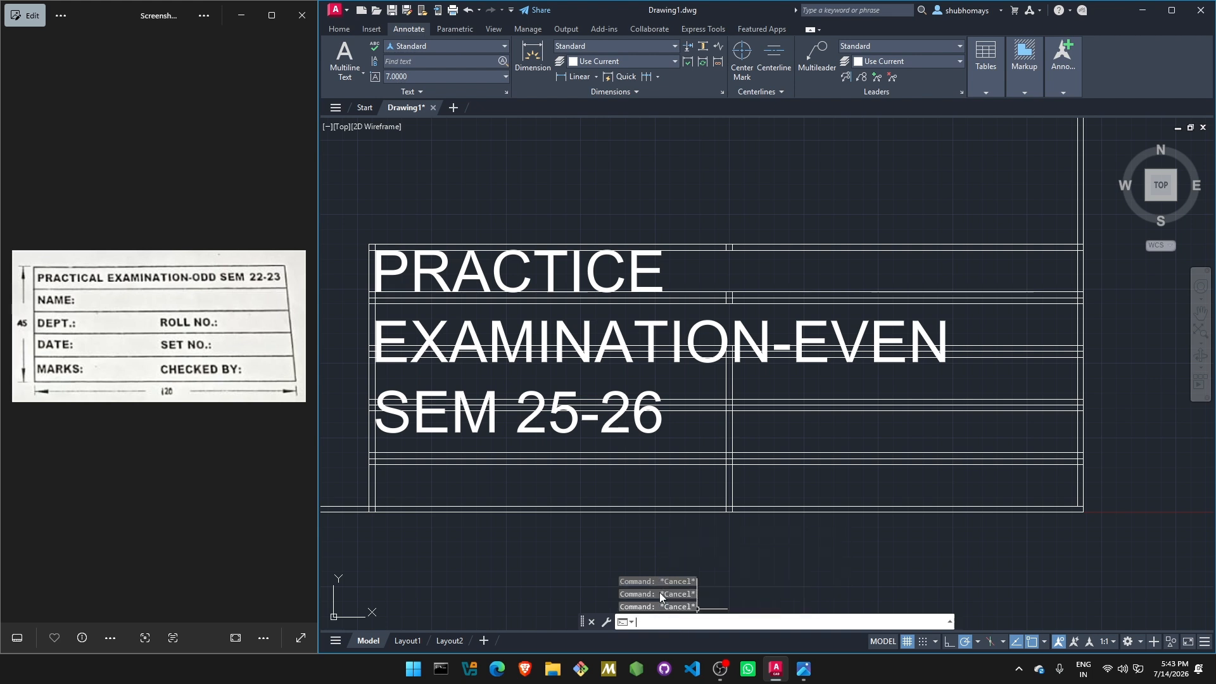
- Try to set the first row heading's text height to 7 in the text editor
text(TEXTEDIT)
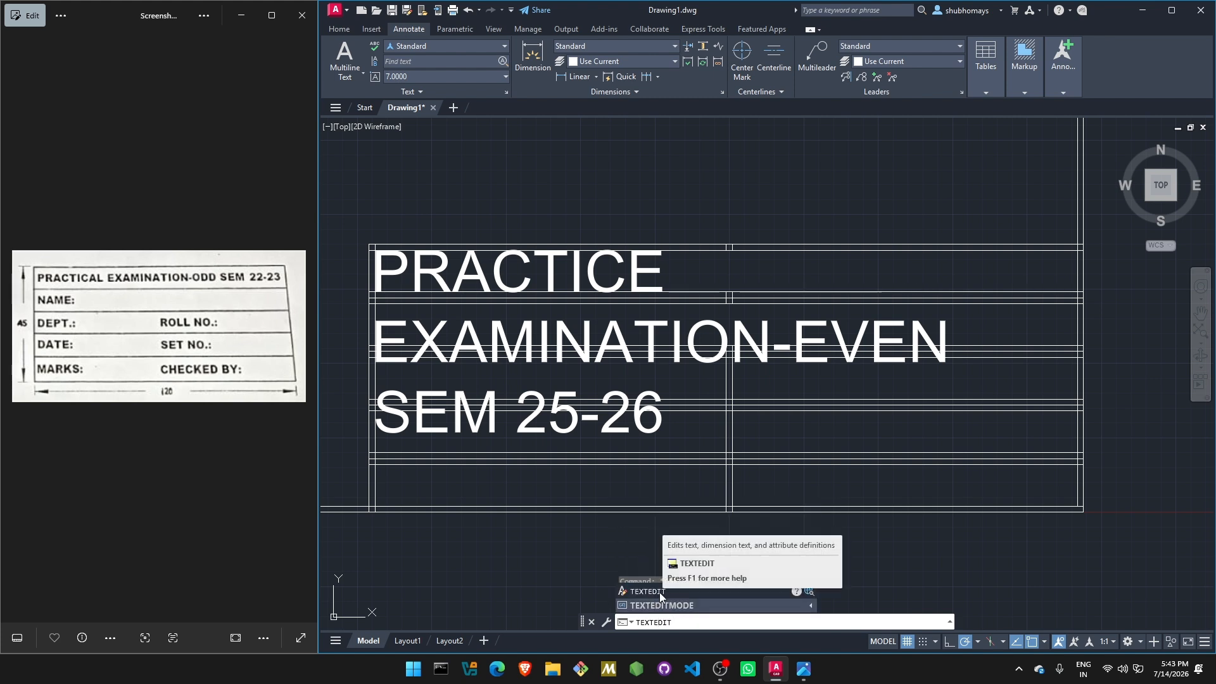
key(Return)
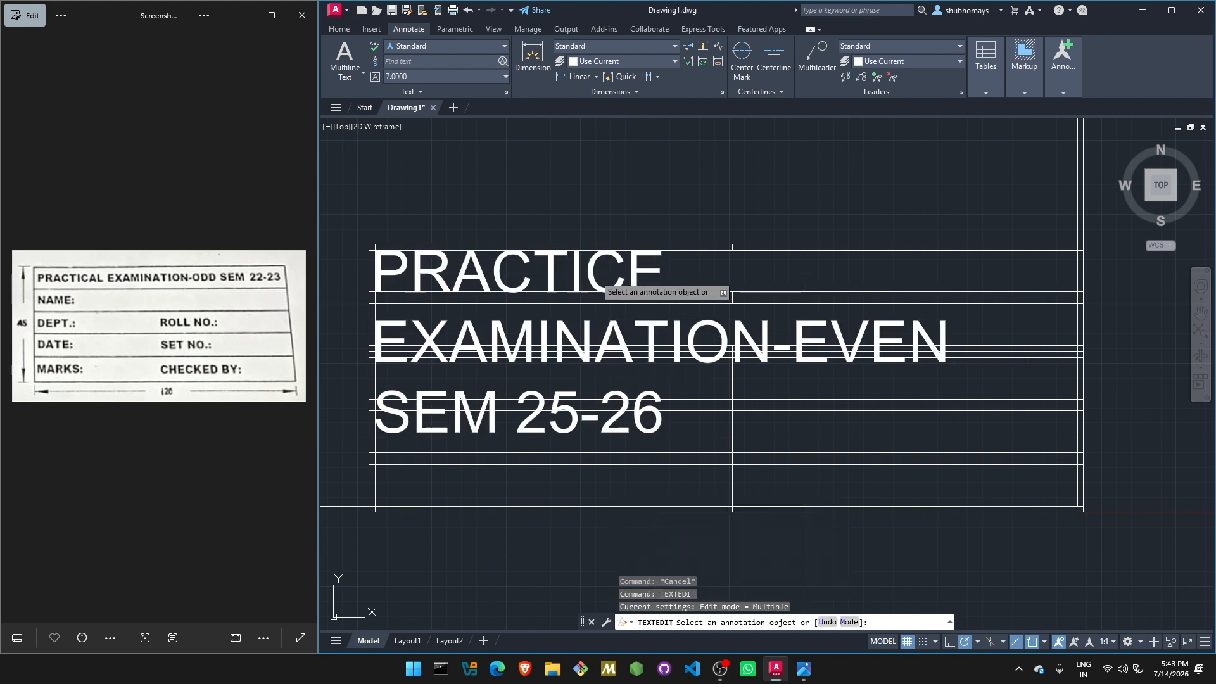
click(660, 269)
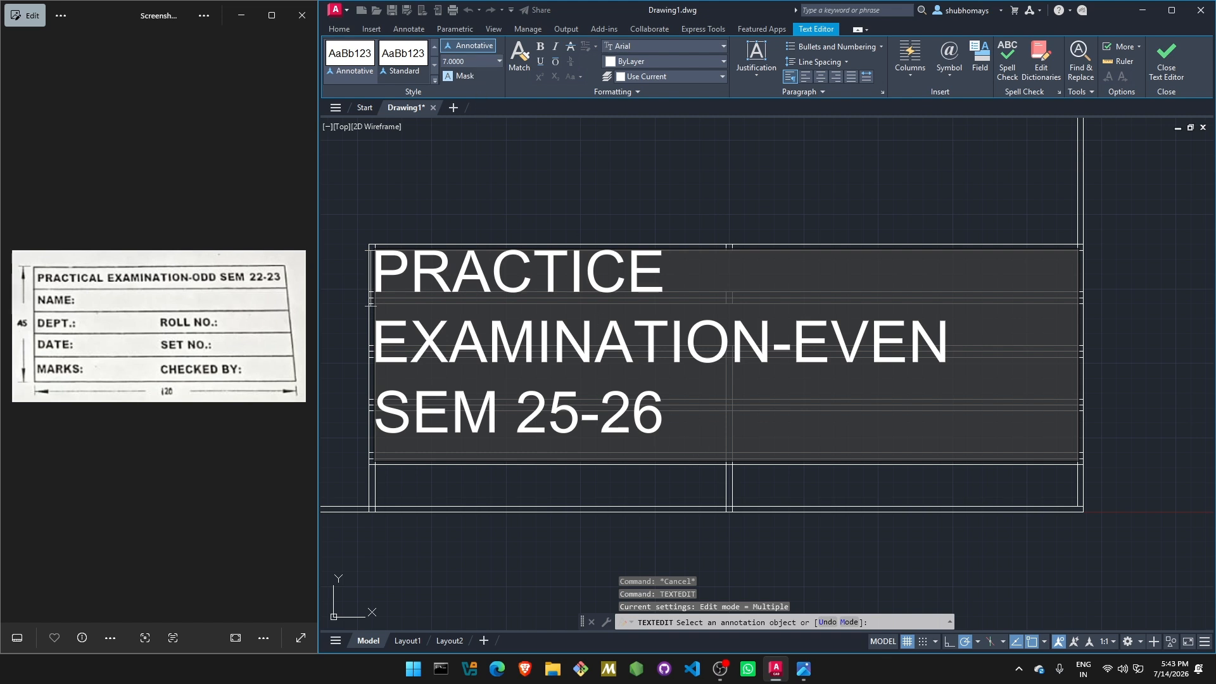
click(499, 61)
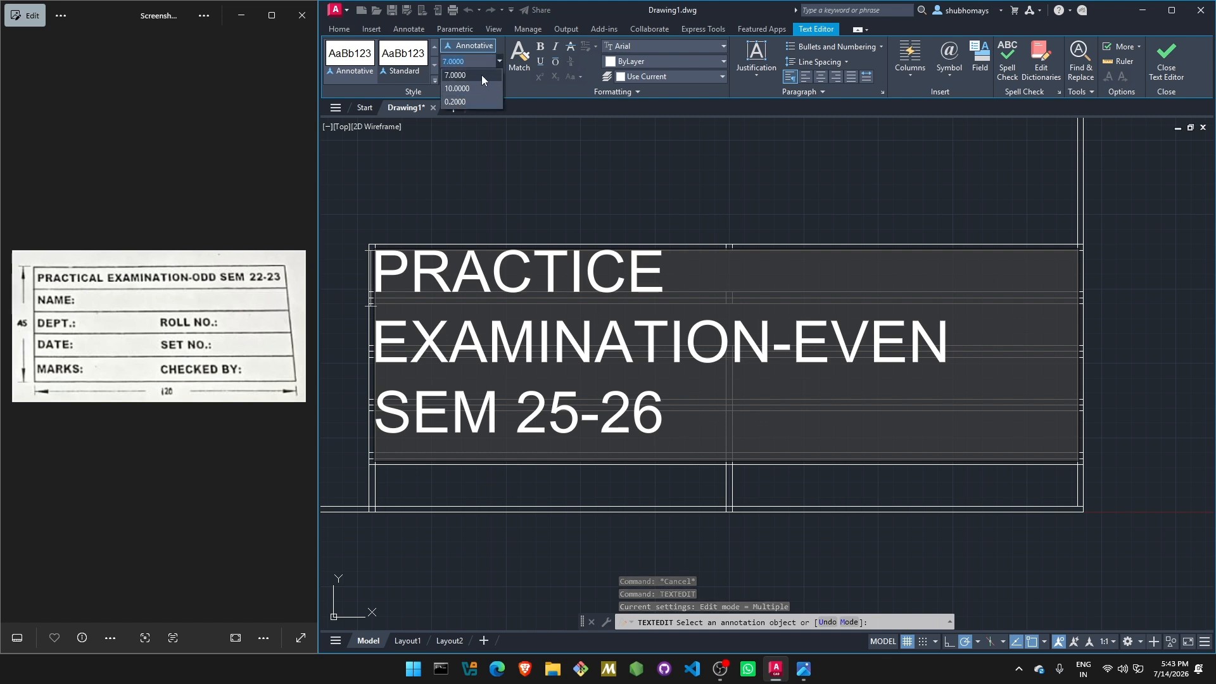
click(475, 74)
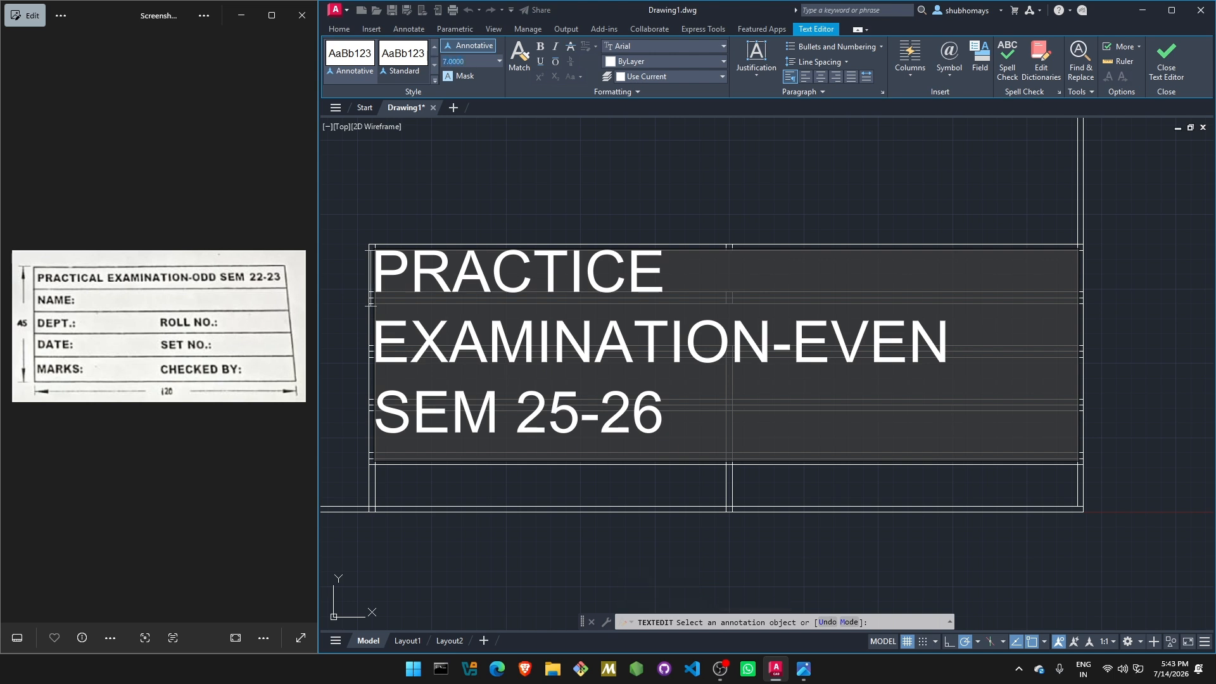
click(1109, 312)
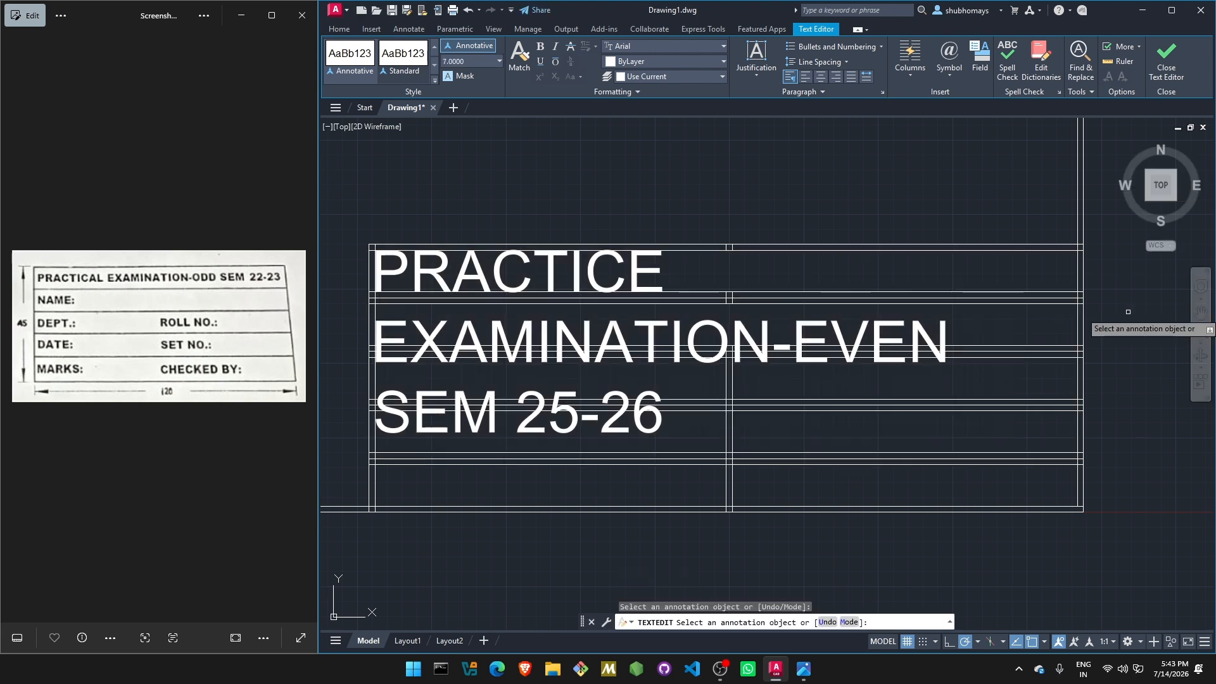
click(607, 408)
key(Escape)
key(Escape)
key(Escape)
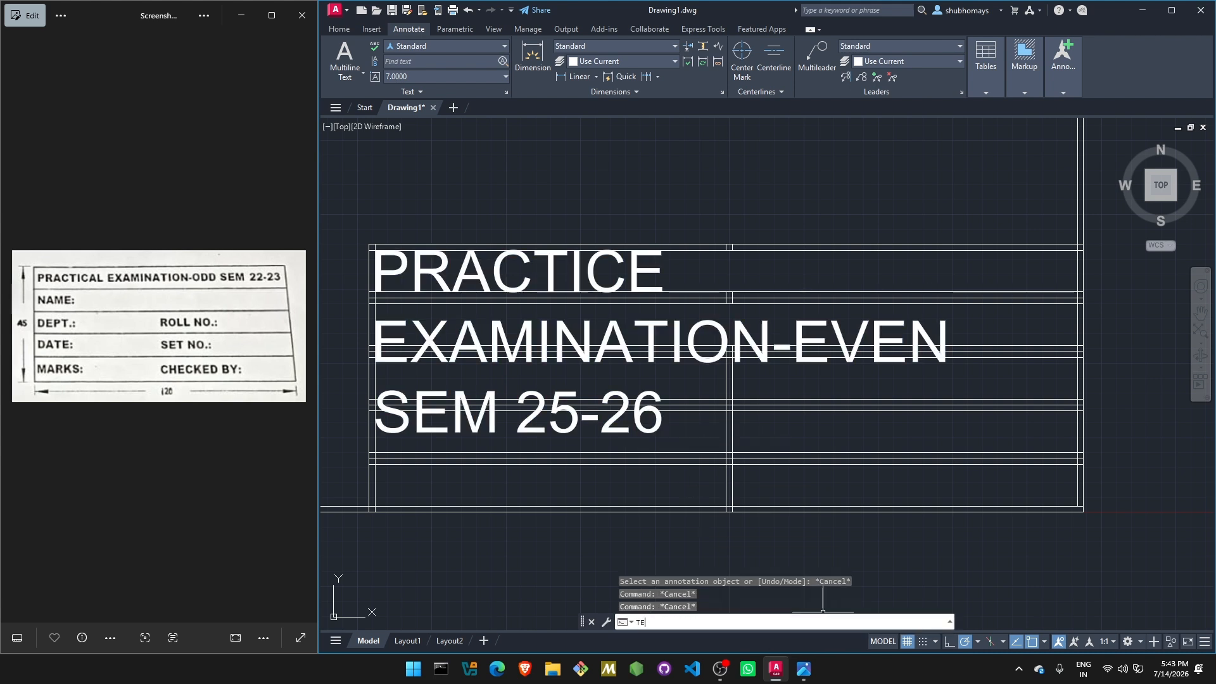
key(Return)
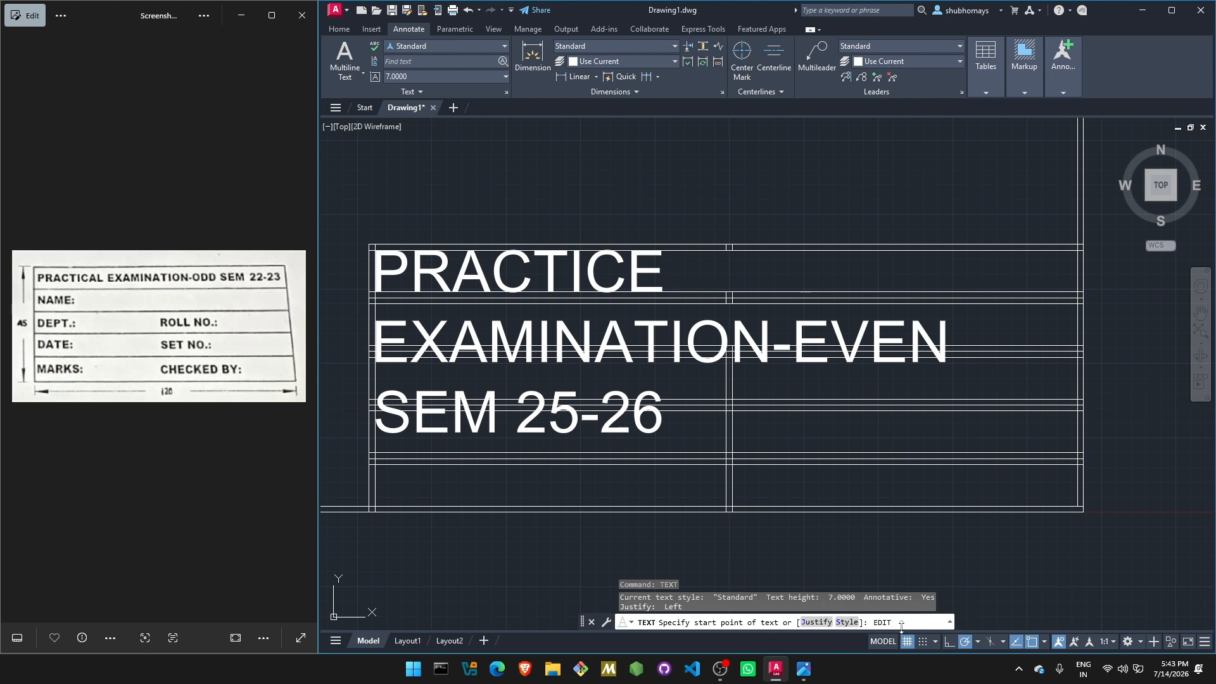
key(BackSpace)
key(BackSpace)
key(Escape)
key(Escape)
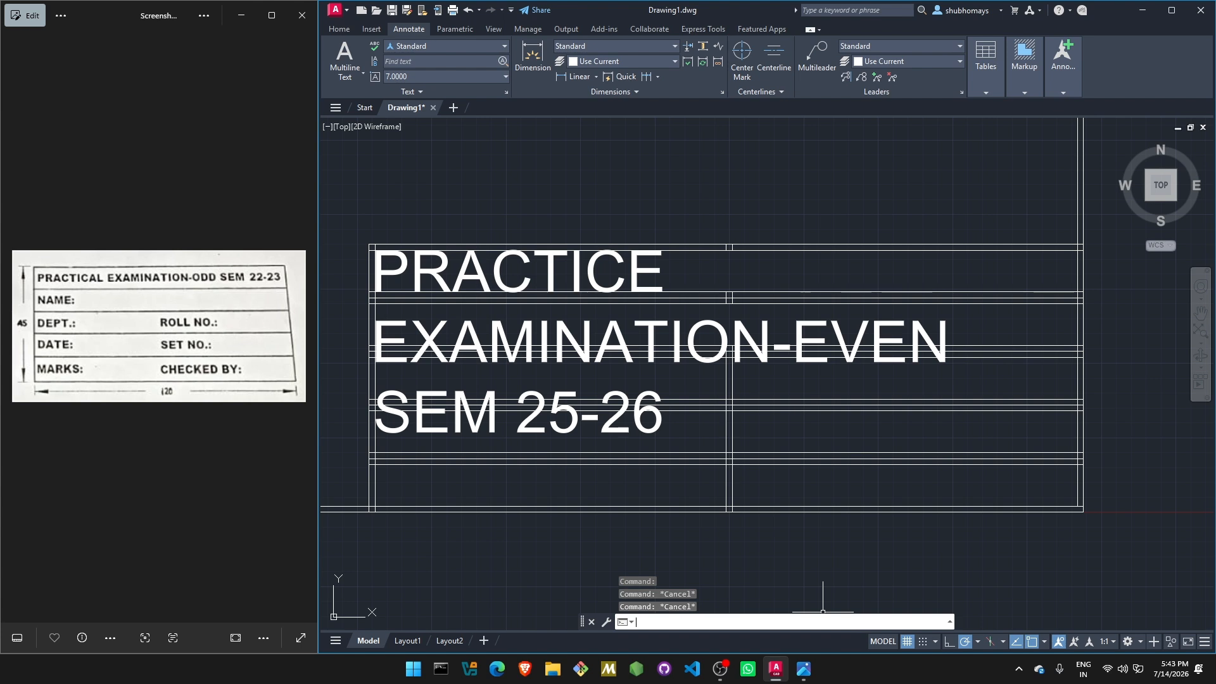
- Reopen the first row's heading for editing, select all its text, turn off Annotative and set the text height to 5
text(TEXTEDIT)
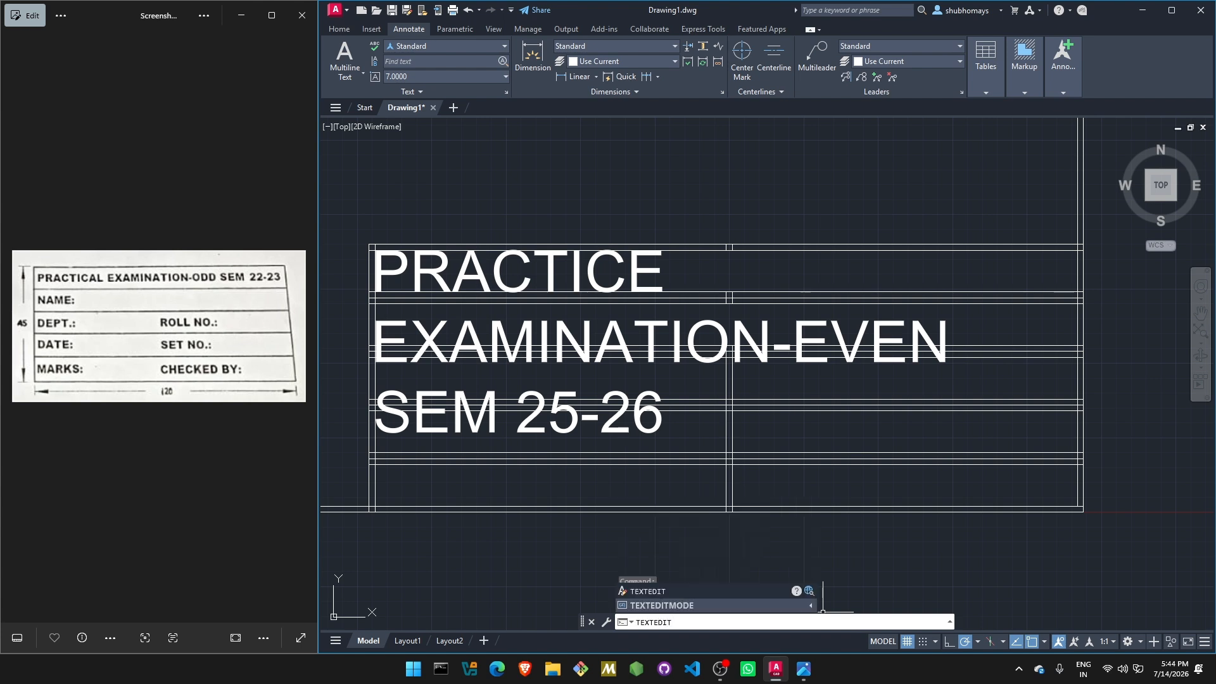
key(Return)
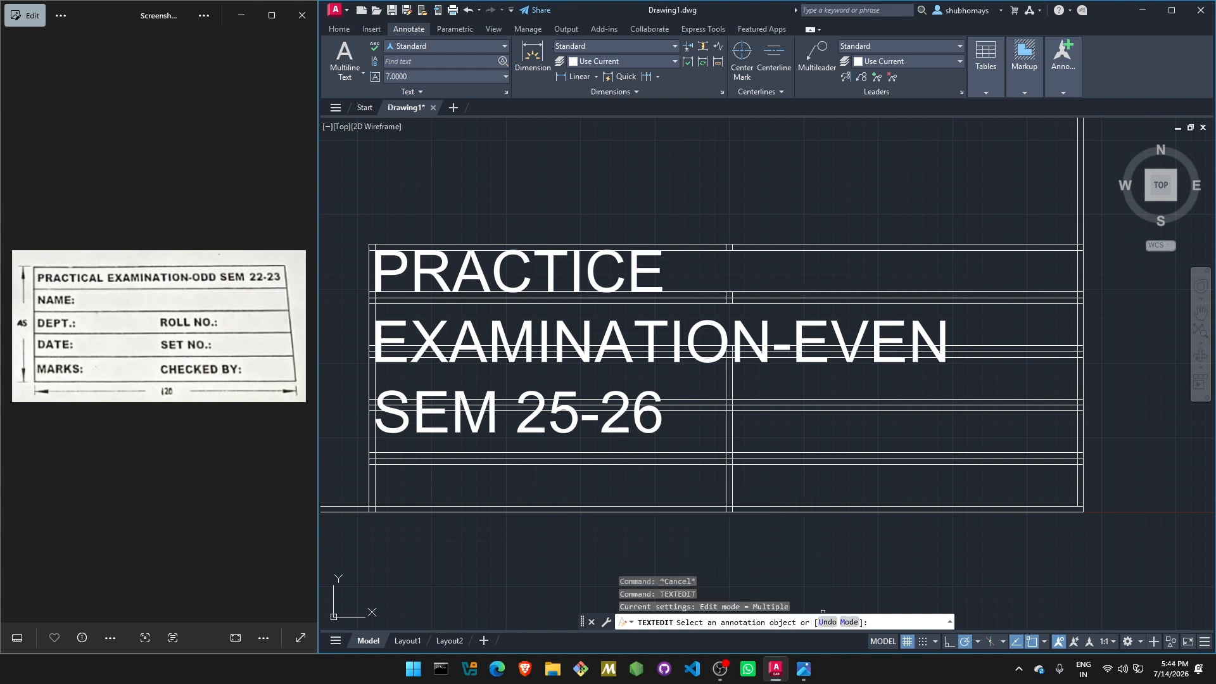
click(613, 277)
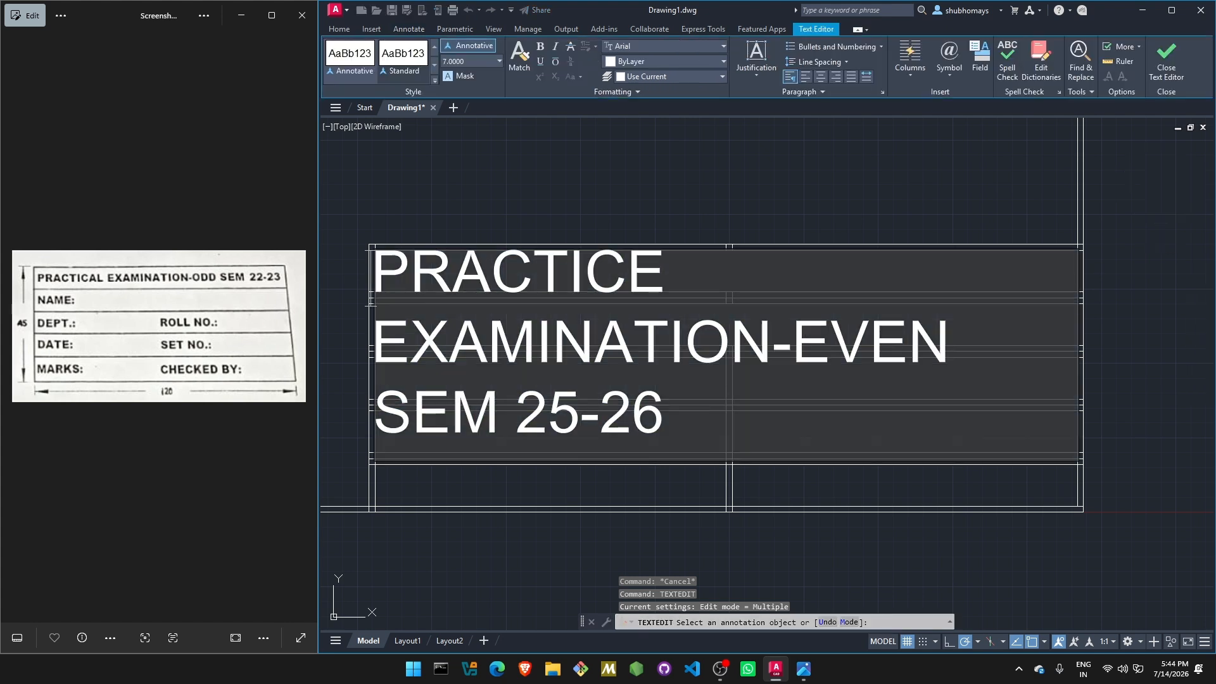
drag(696, 428, 387, 279)
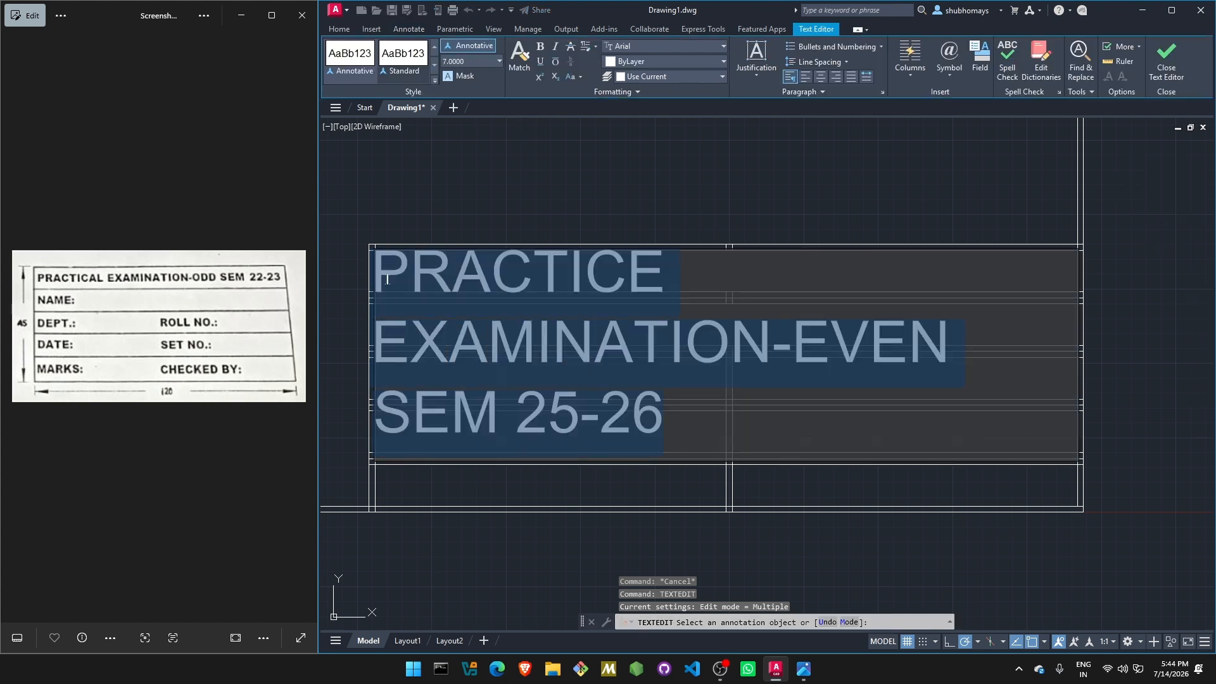
click(495, 60)
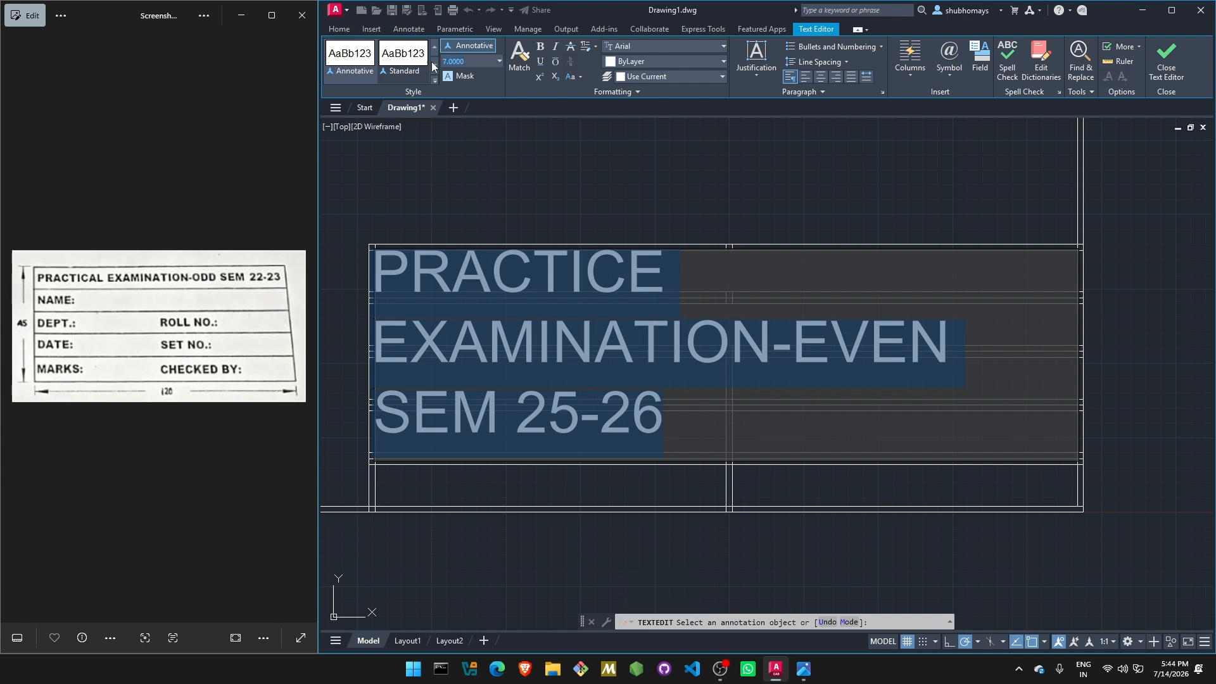
text(5)
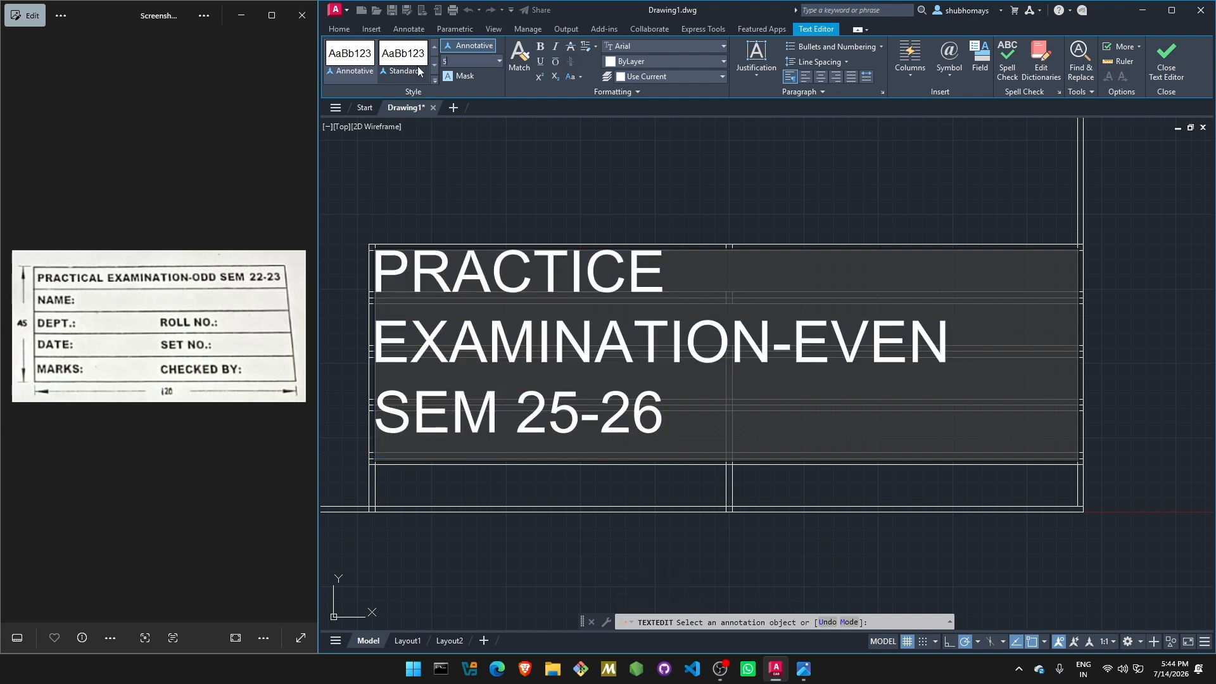
key(Escape)
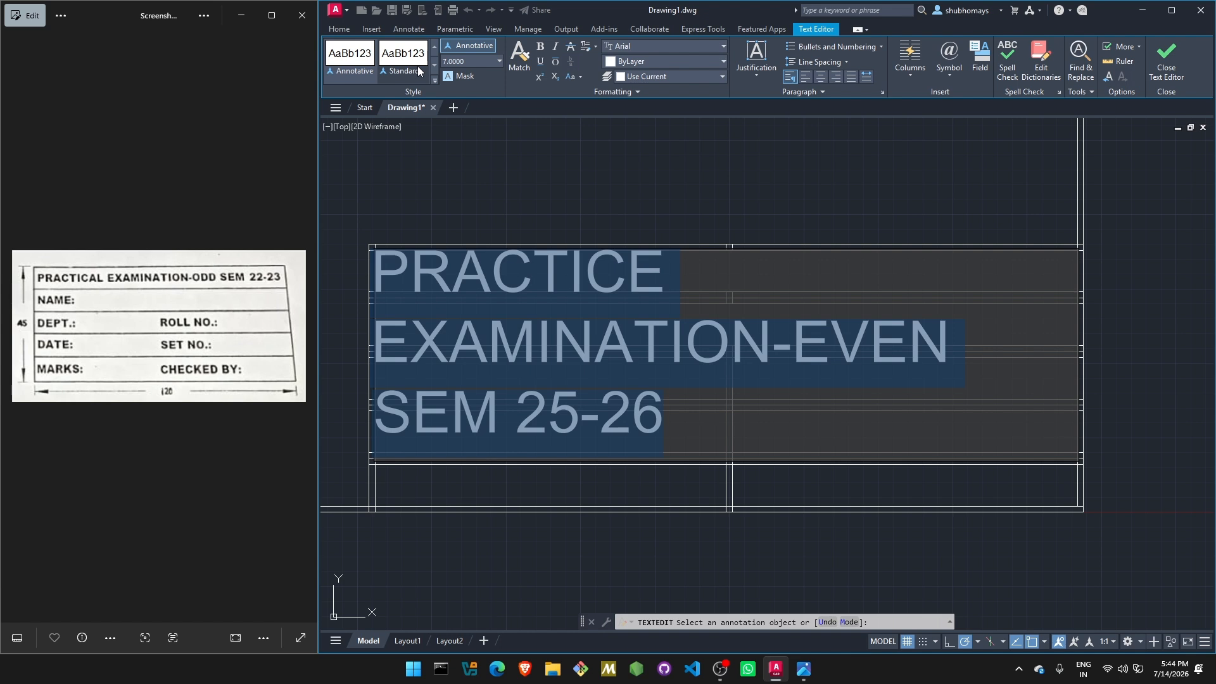
click(499, 60)
click(461, 48)
click(500, 59)
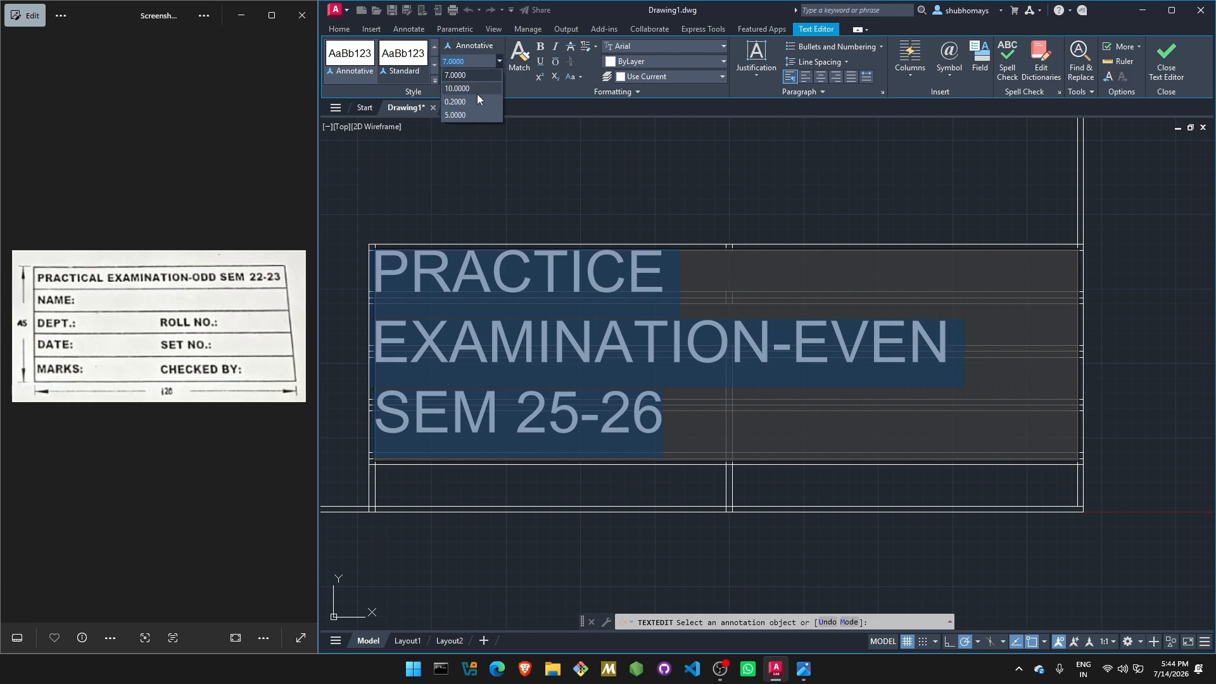
click(462, 116)
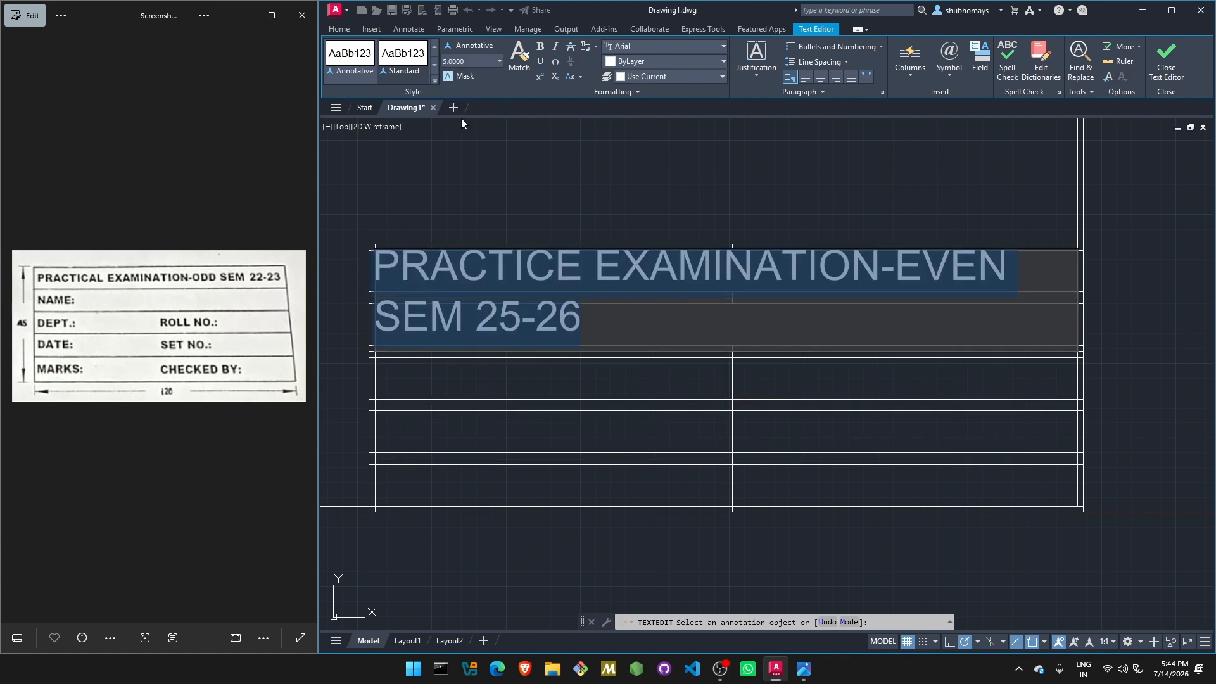
- Set the heading's text height to 4 and finish editing the text
click(500, 62)
click(465, 62)
key(Return)
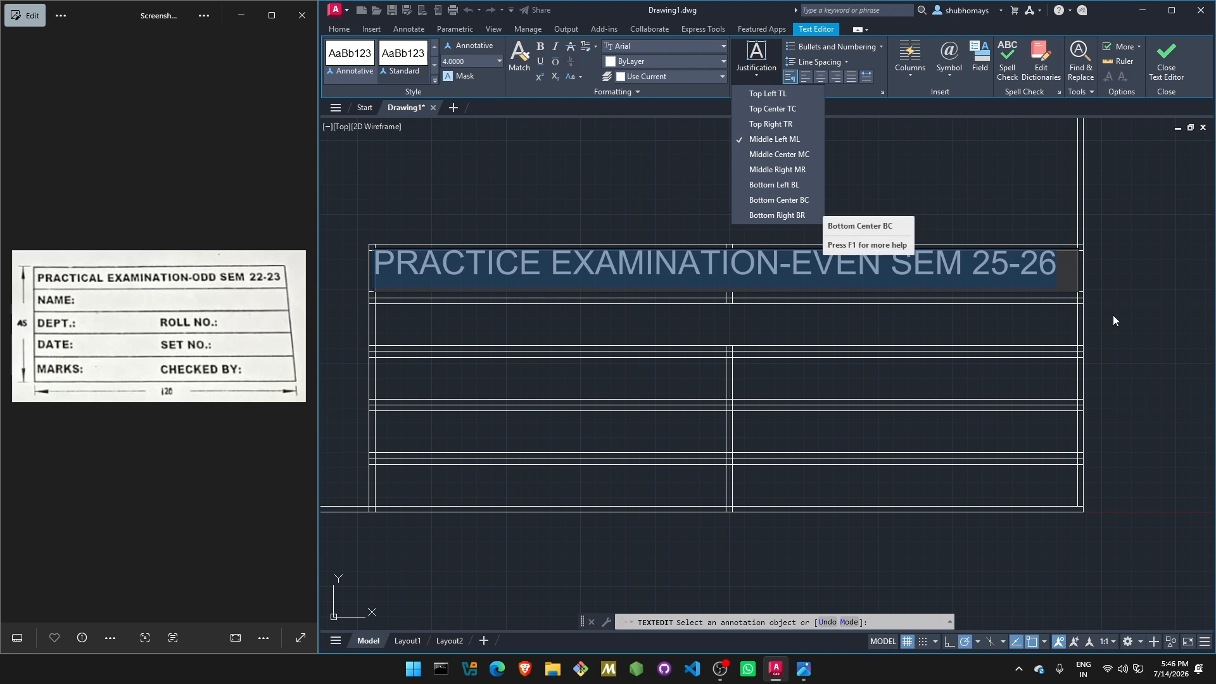
click(1113, 316)
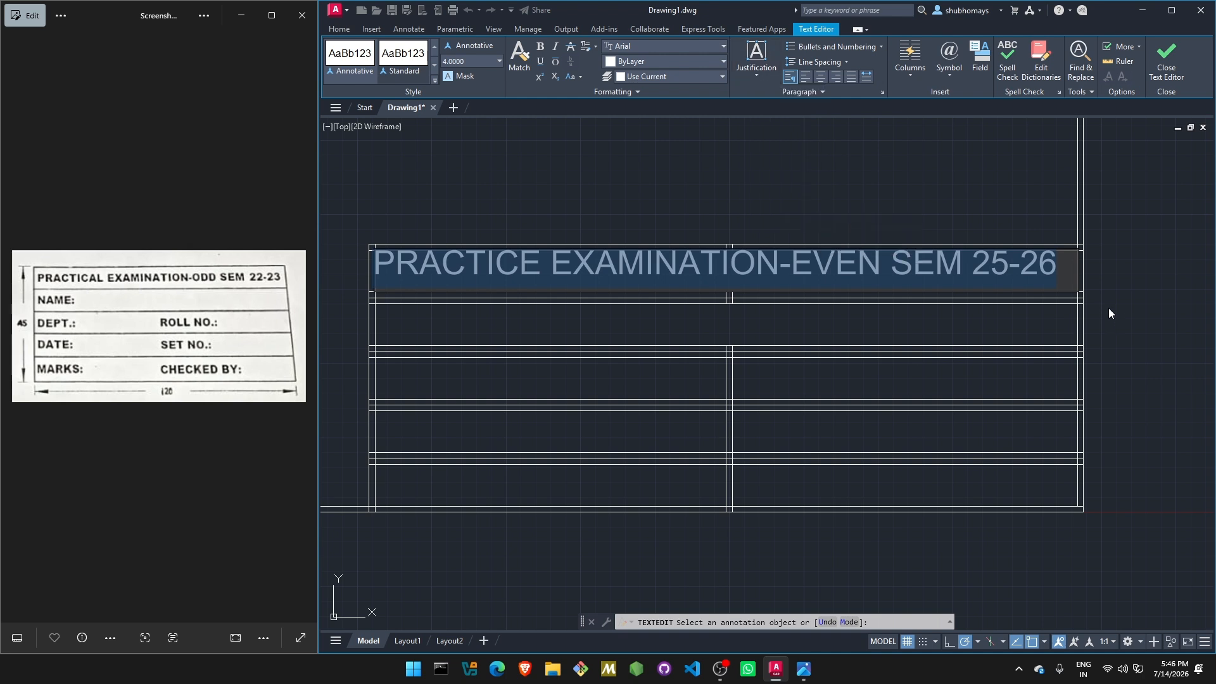
click(1108, 309)
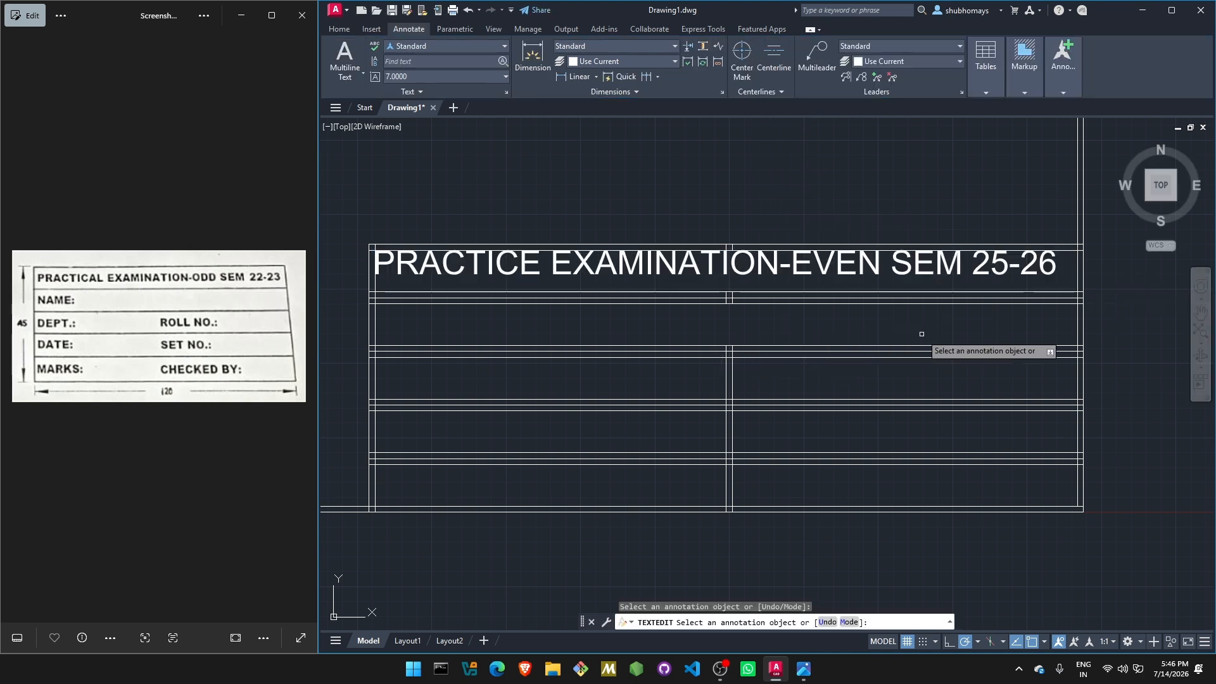
key(Escape)
key(Escape)
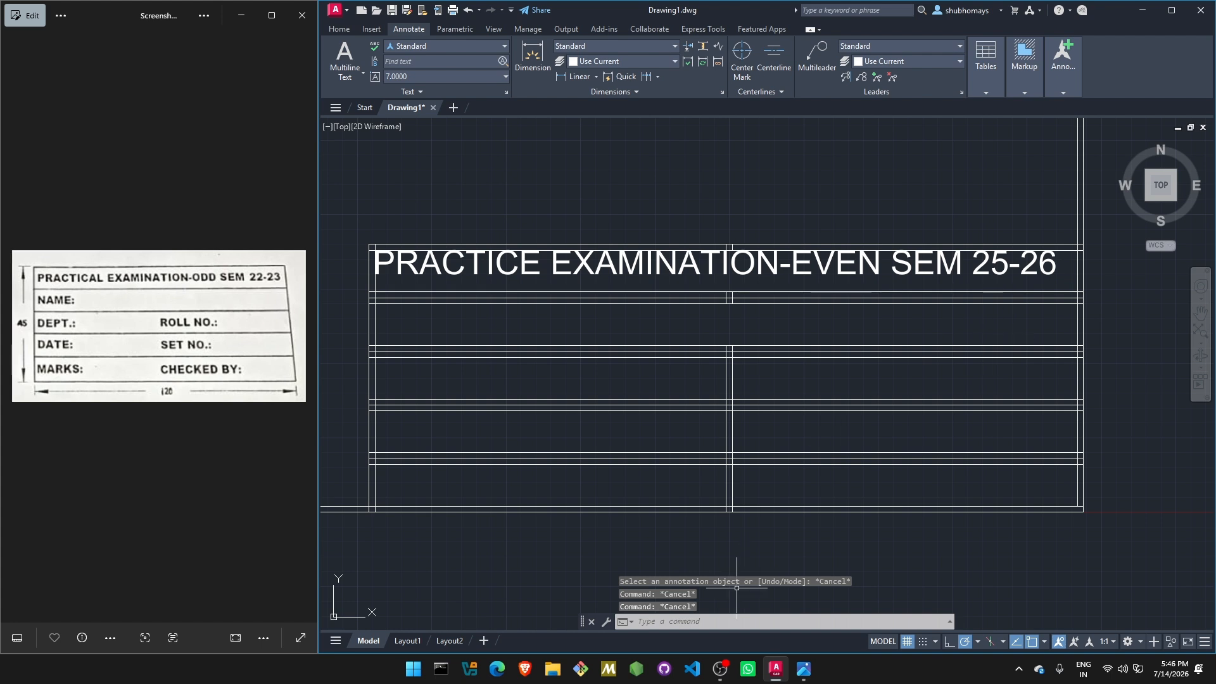
- Create a multiline text frame in the title block's second row, spanning from the left guide corner to the right guide line
text(MTEXT)
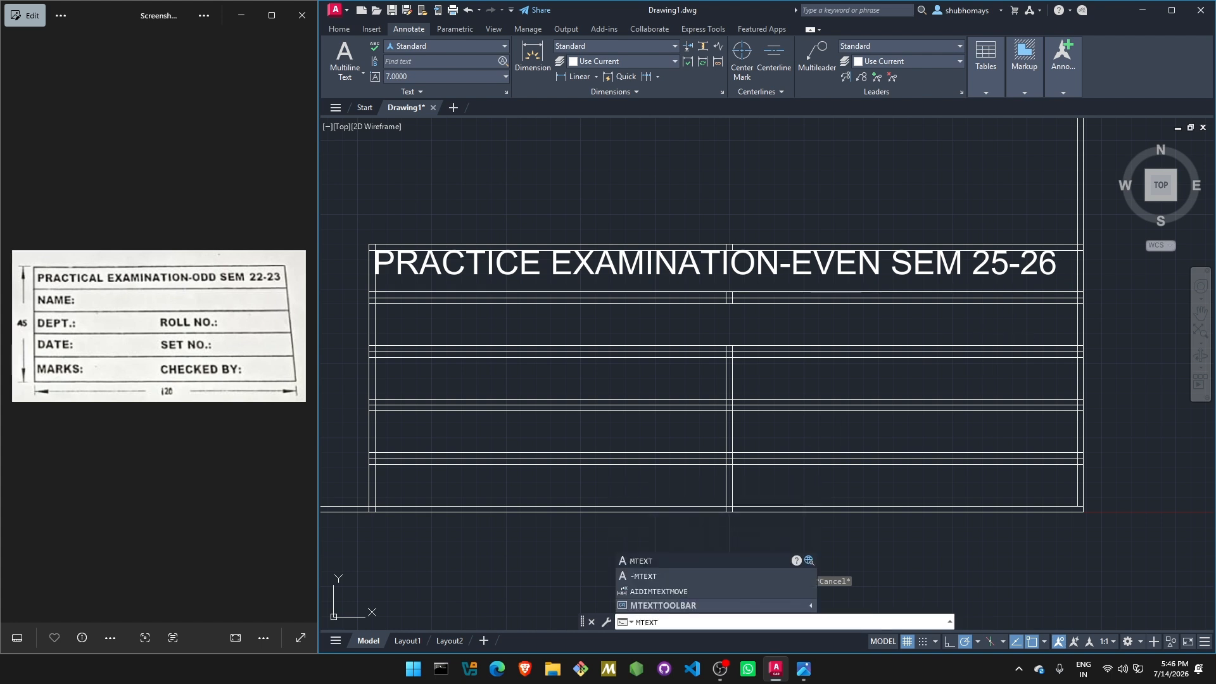
key(Return)
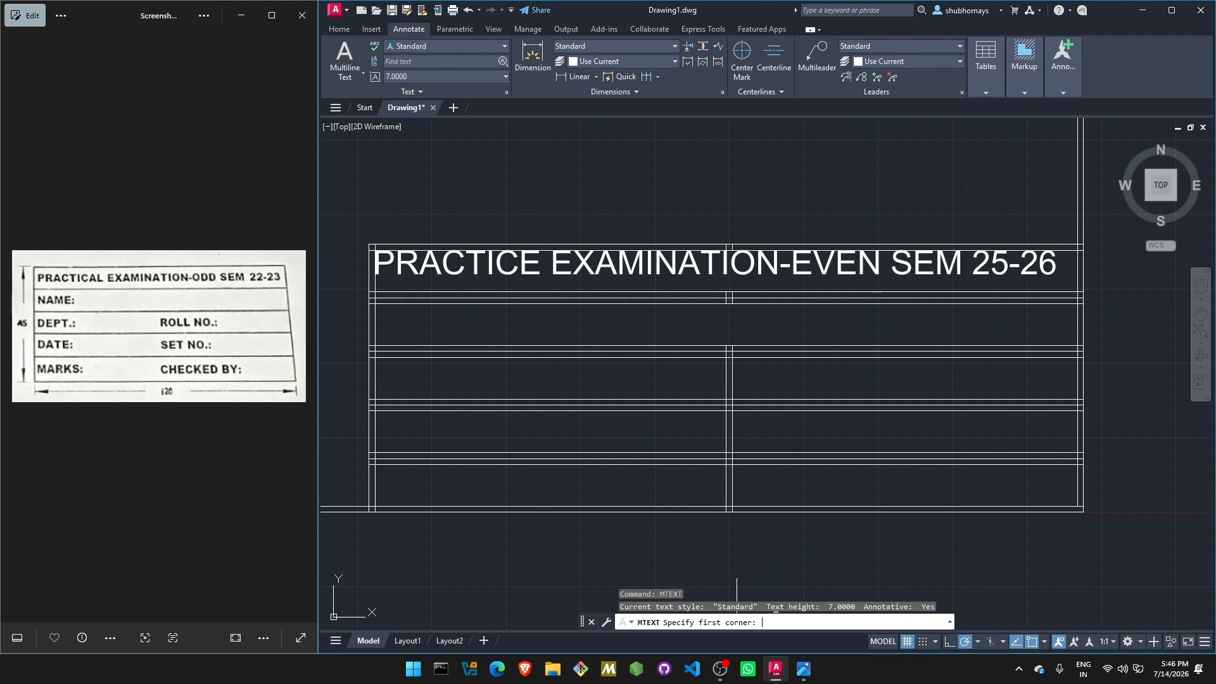
click(375, 304)
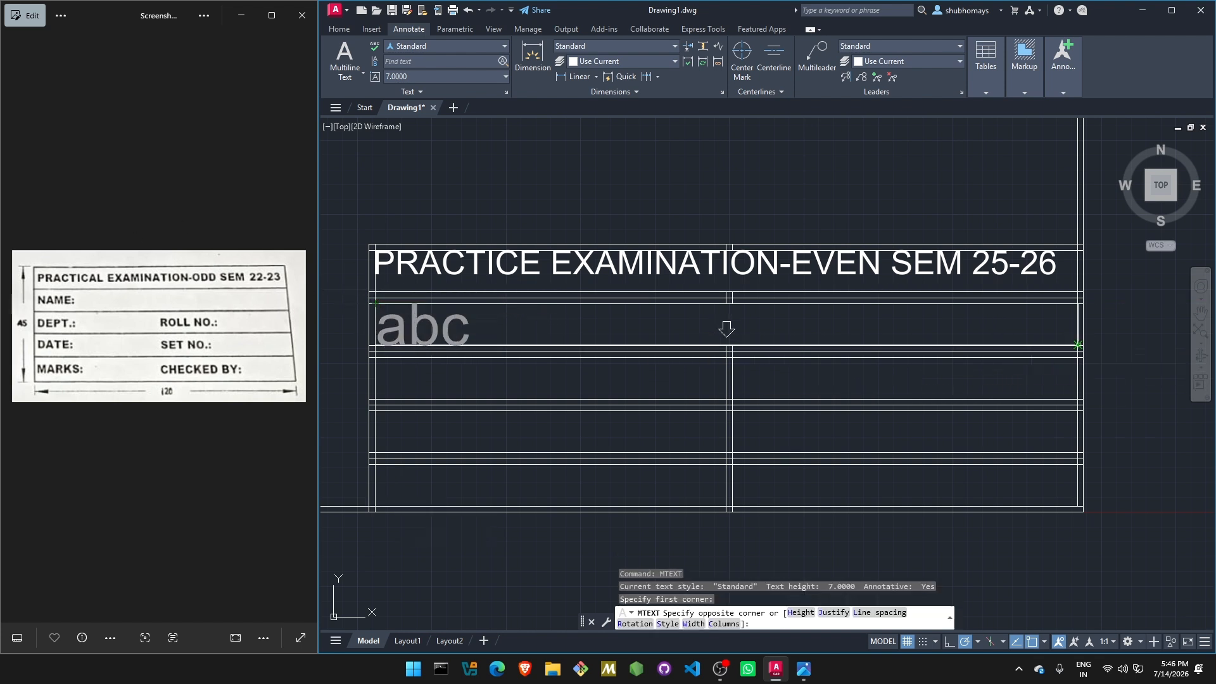
click(716, 330)
- Enter "NAME :" as the second row's text and finish editing
text(NAMNE)
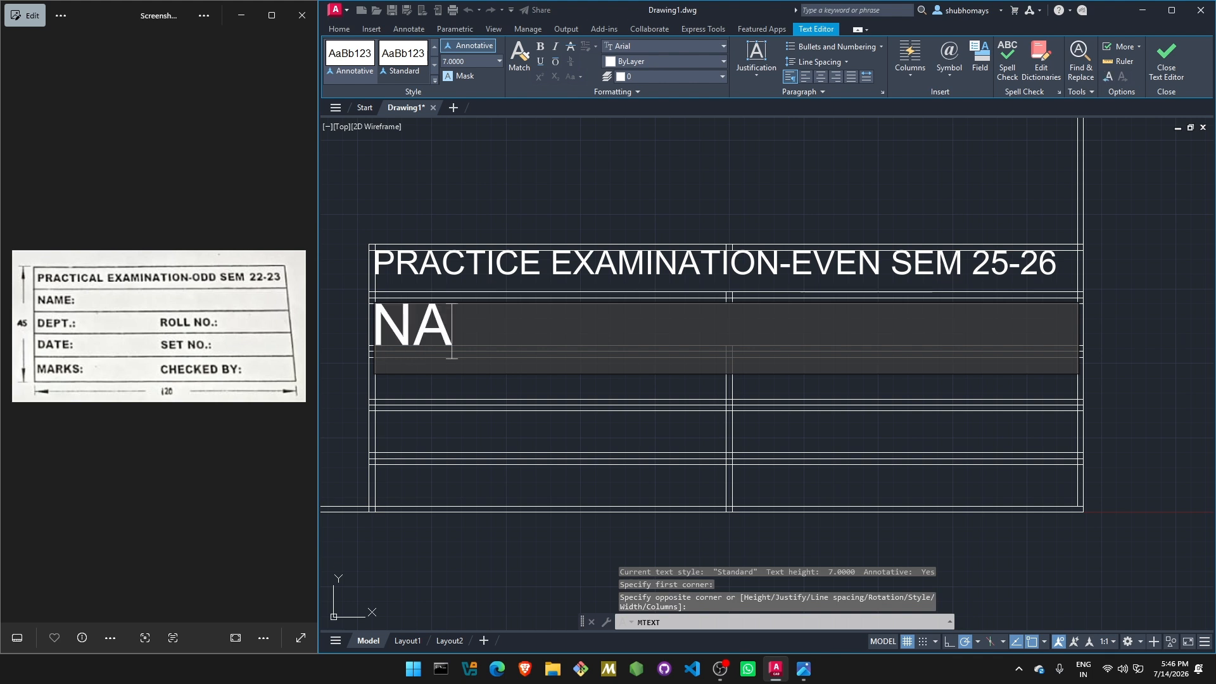
key(BackSpace)
key(BackSpace)
text(E :)
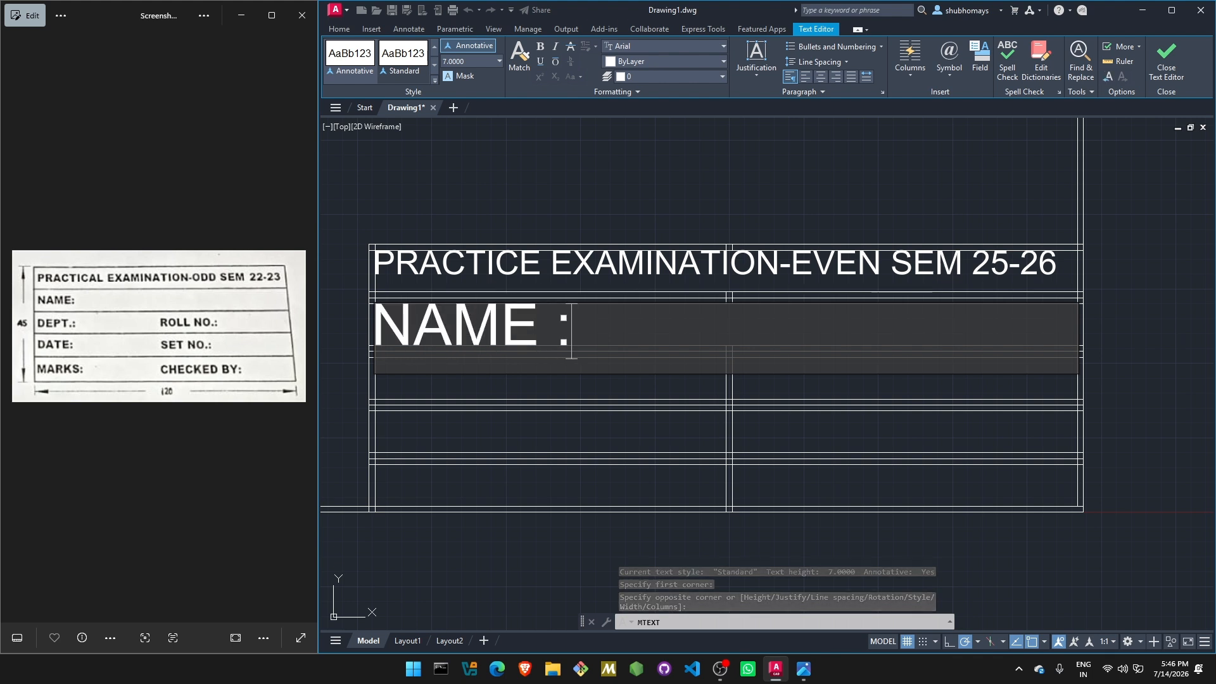
key(Return)
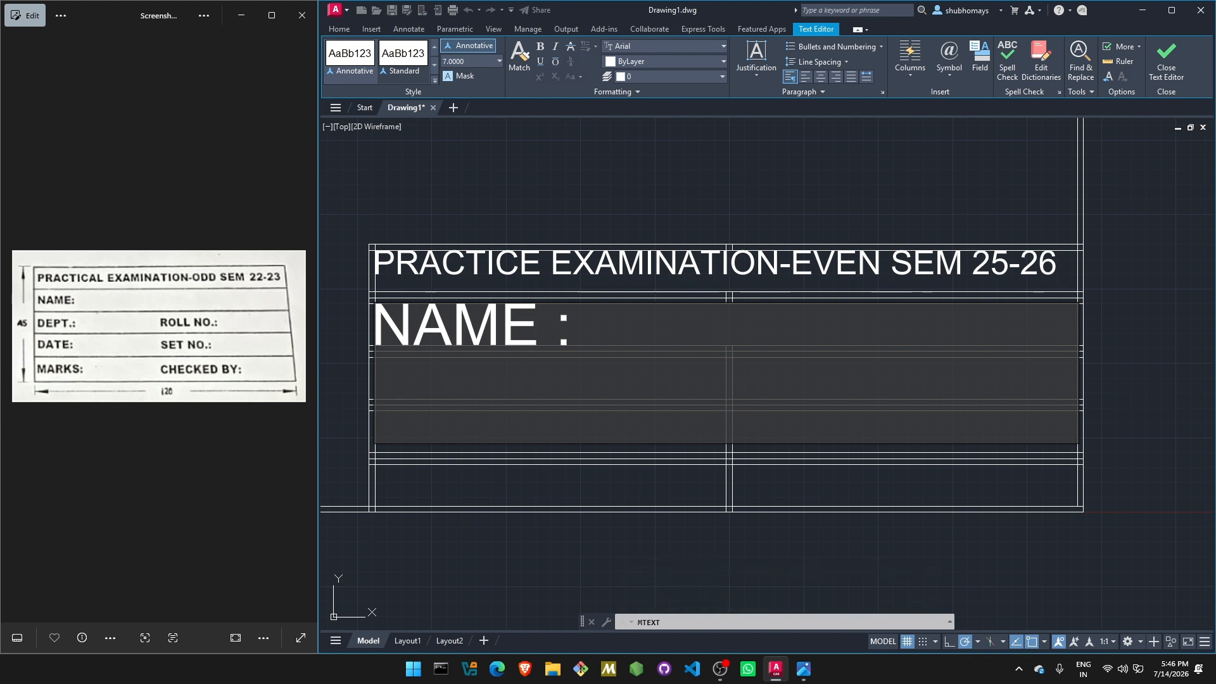
key(BackSpace)
click(1105, 367)
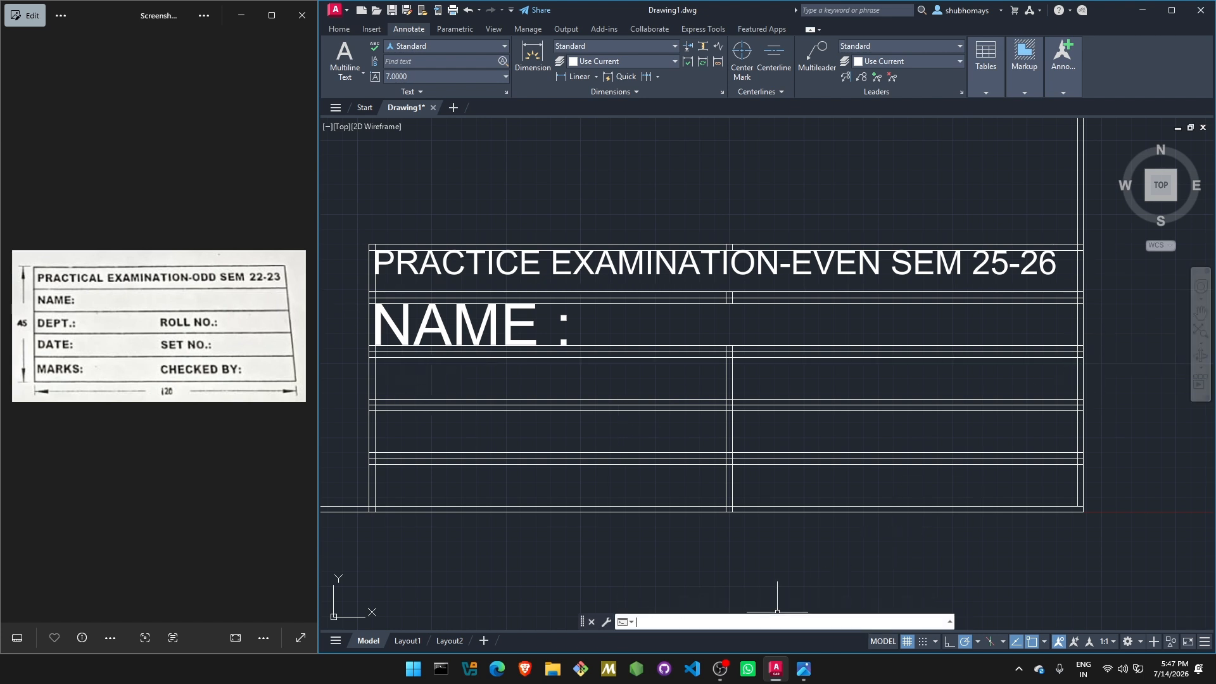
- Add multiline text reading "DEPT :" in the left cell of the title block's third row
text(MTEXT)
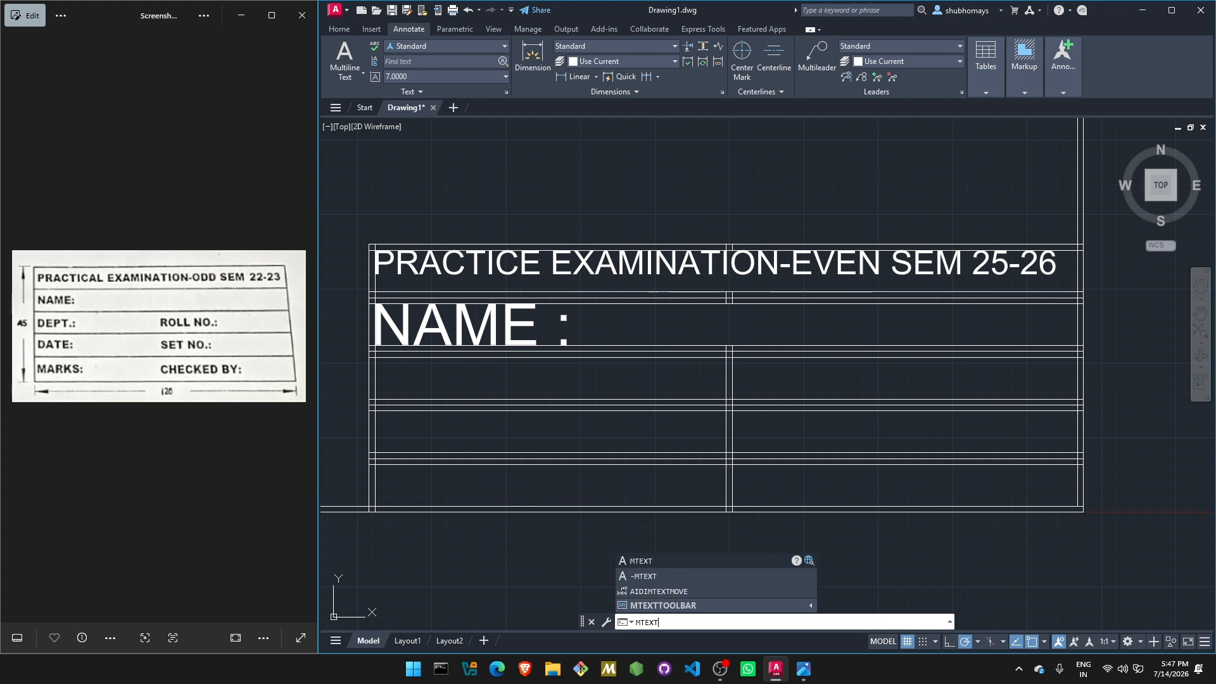
key(Return)
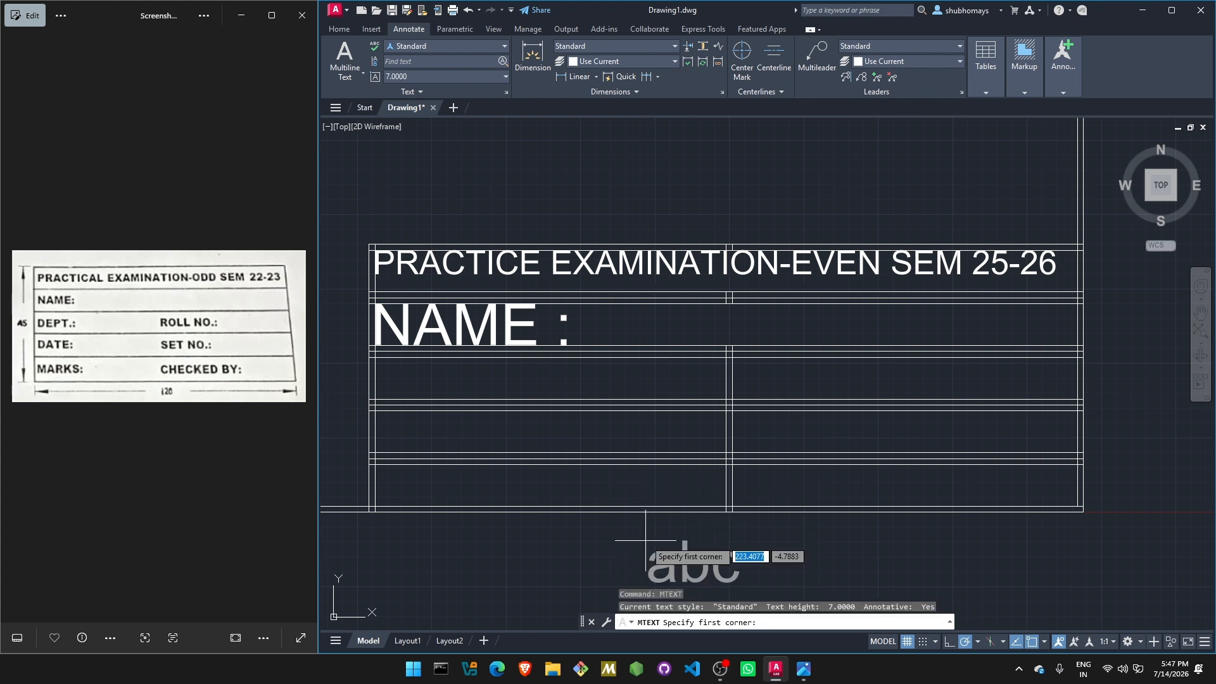
click(376, 356)
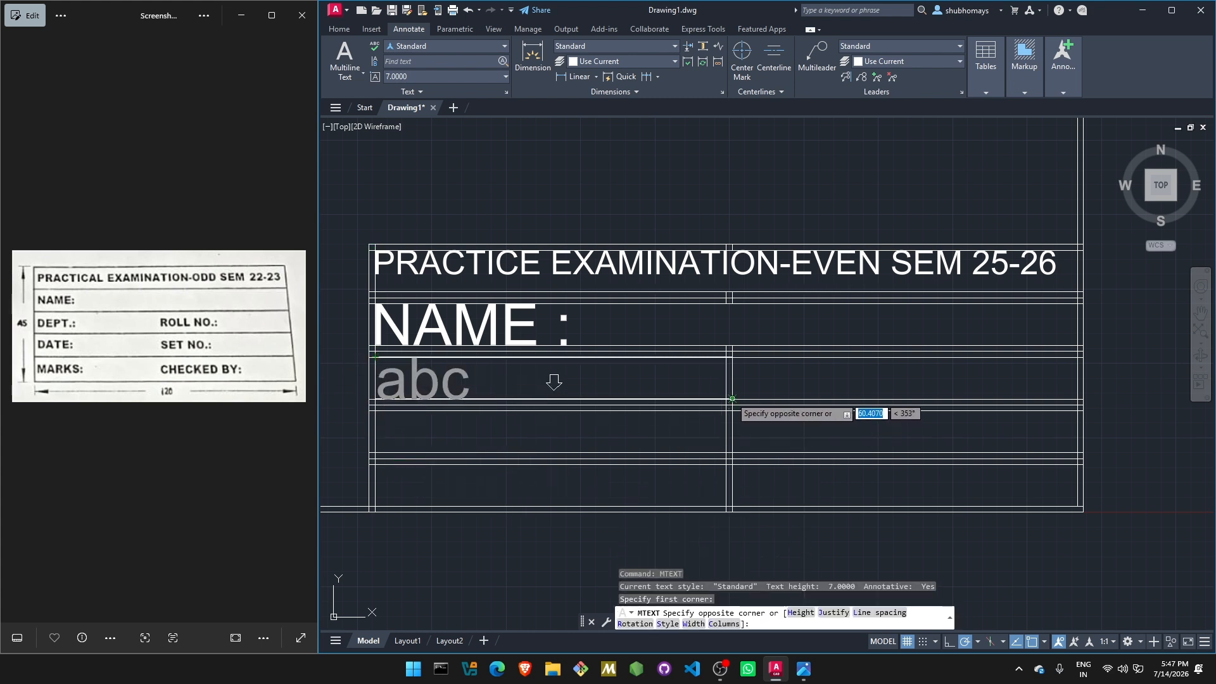
click(728, 426)
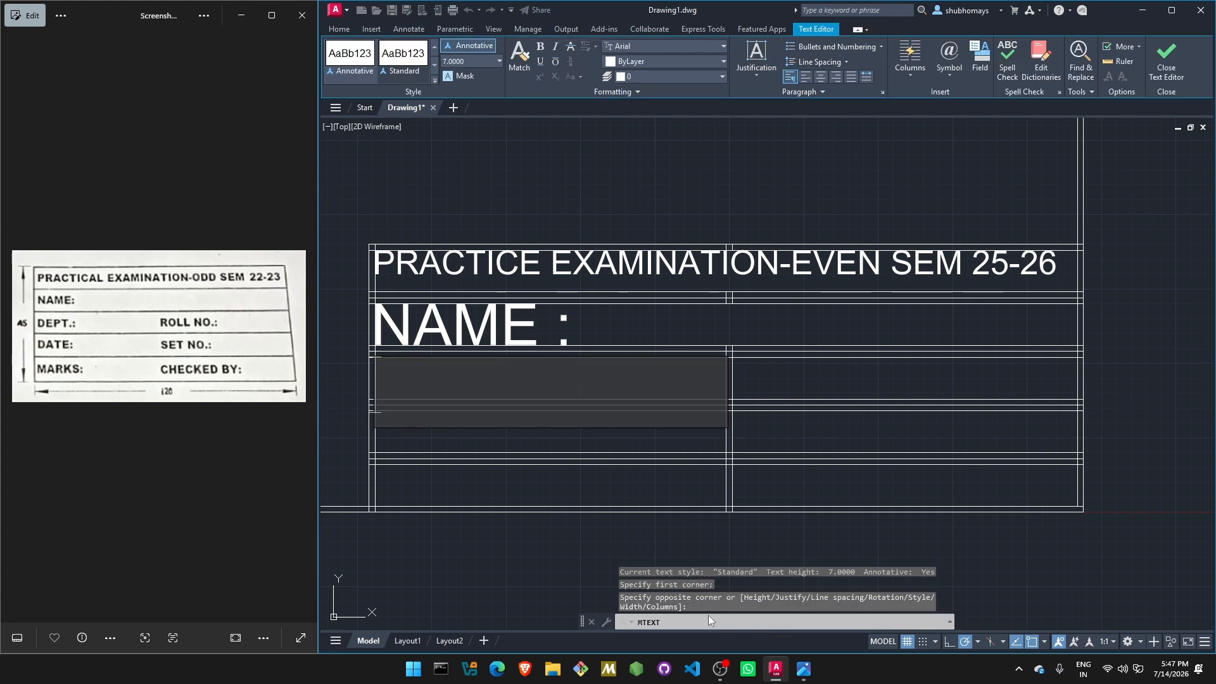
text(DEP)
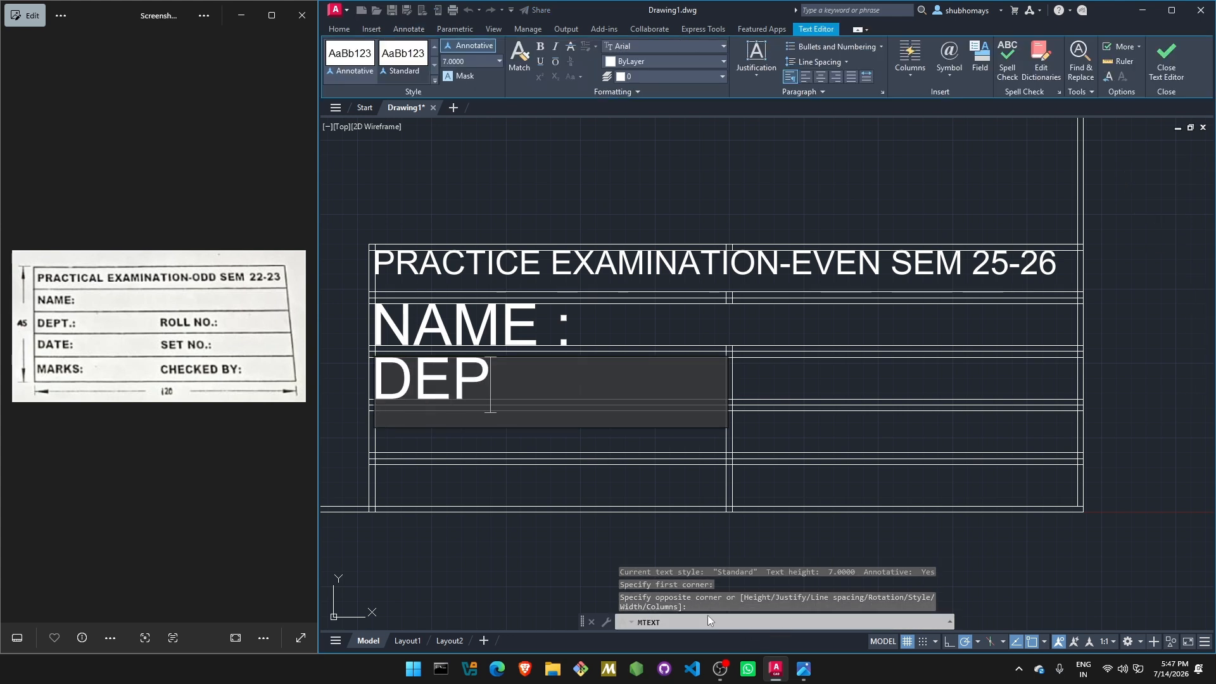
text(T :)
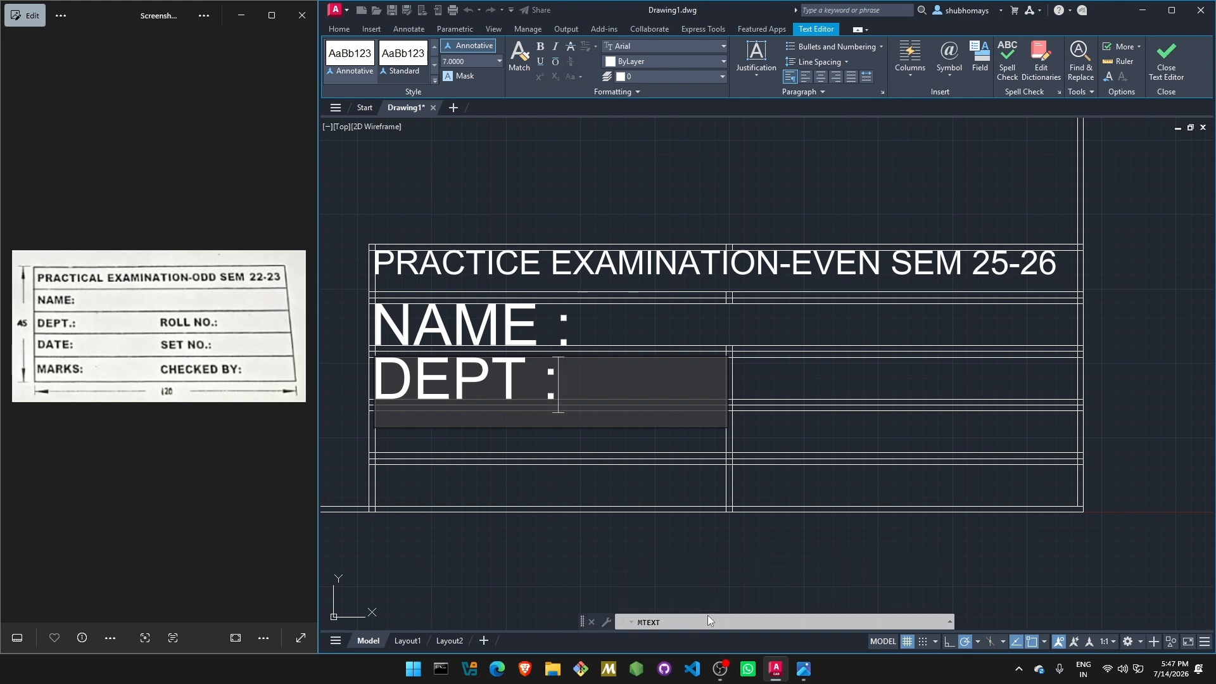
click(993, 518)
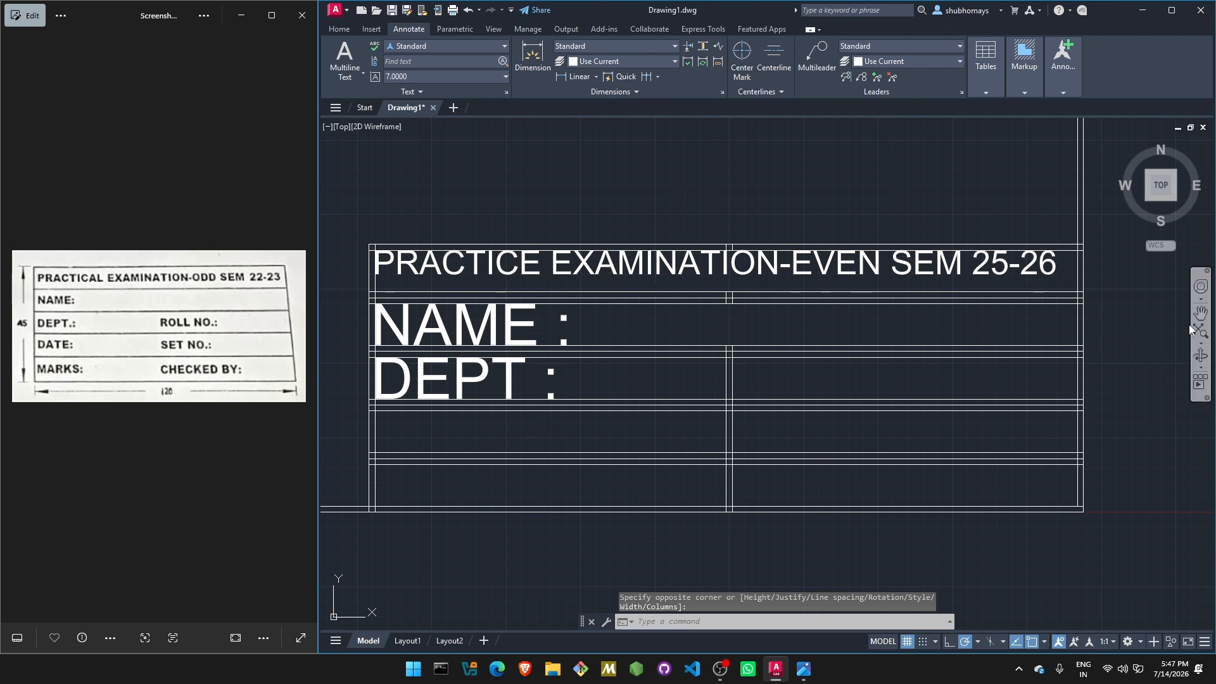
- Add multiline text reading "ROLL NO." in the right cell of the title block's third row
click(753, 621)
text(MTEX)
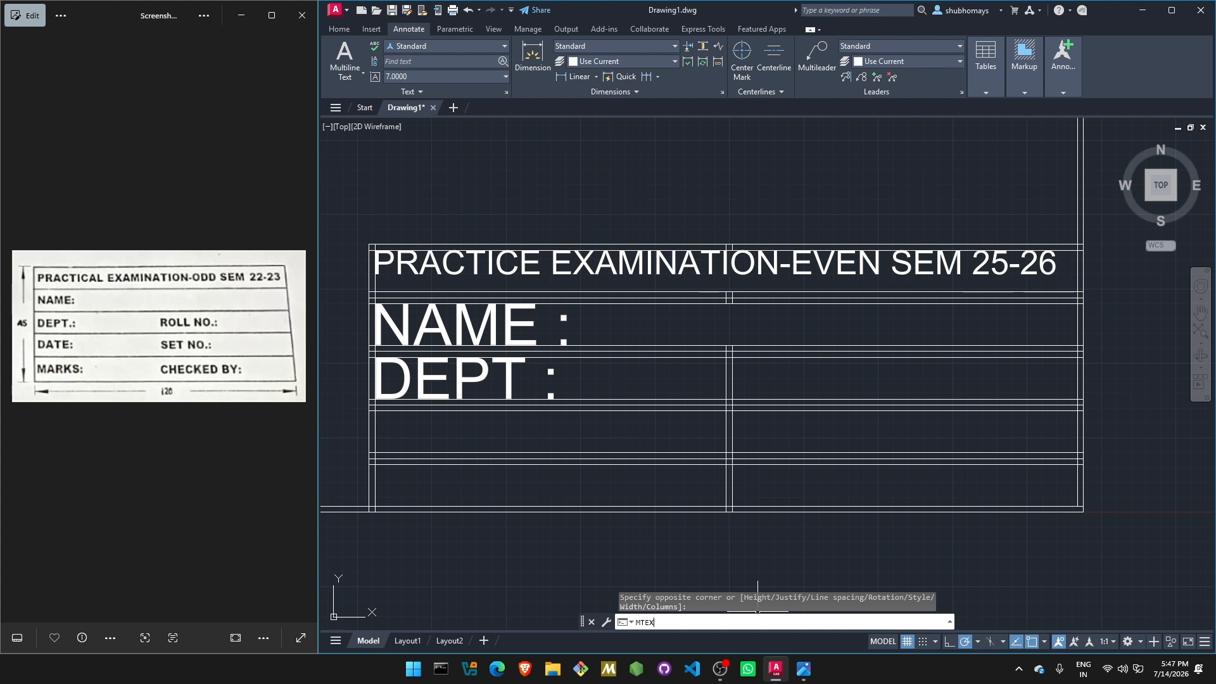
text(T)
key(Return)
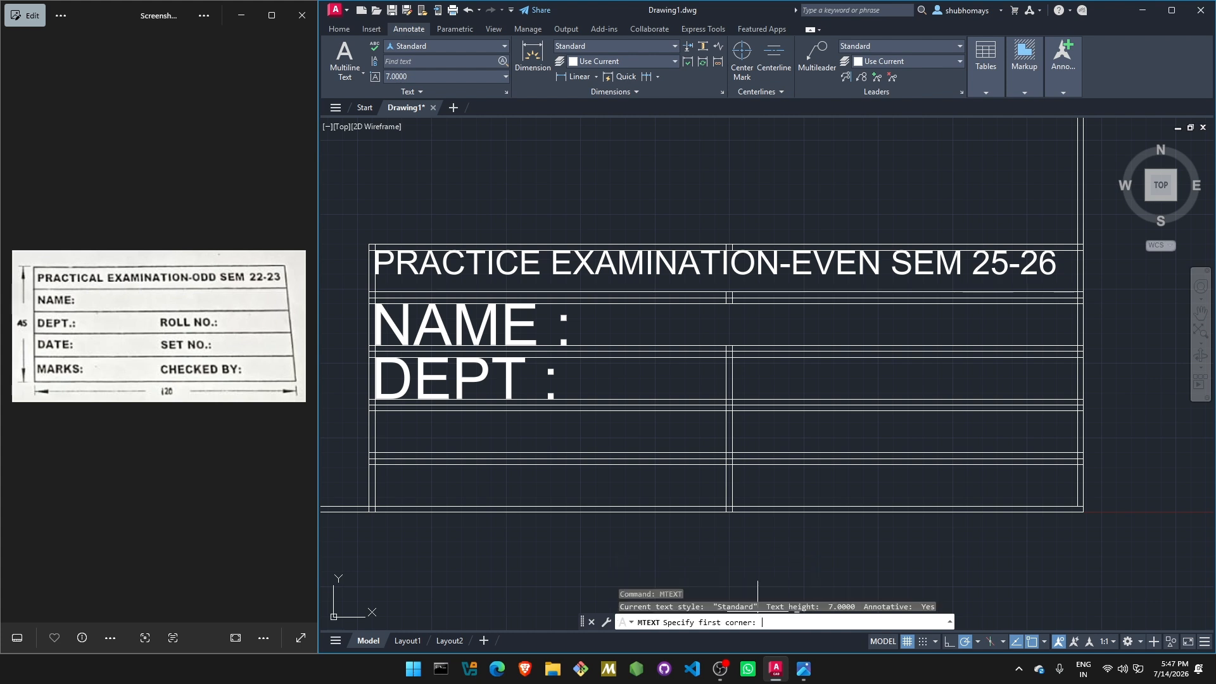
click(732, 357)
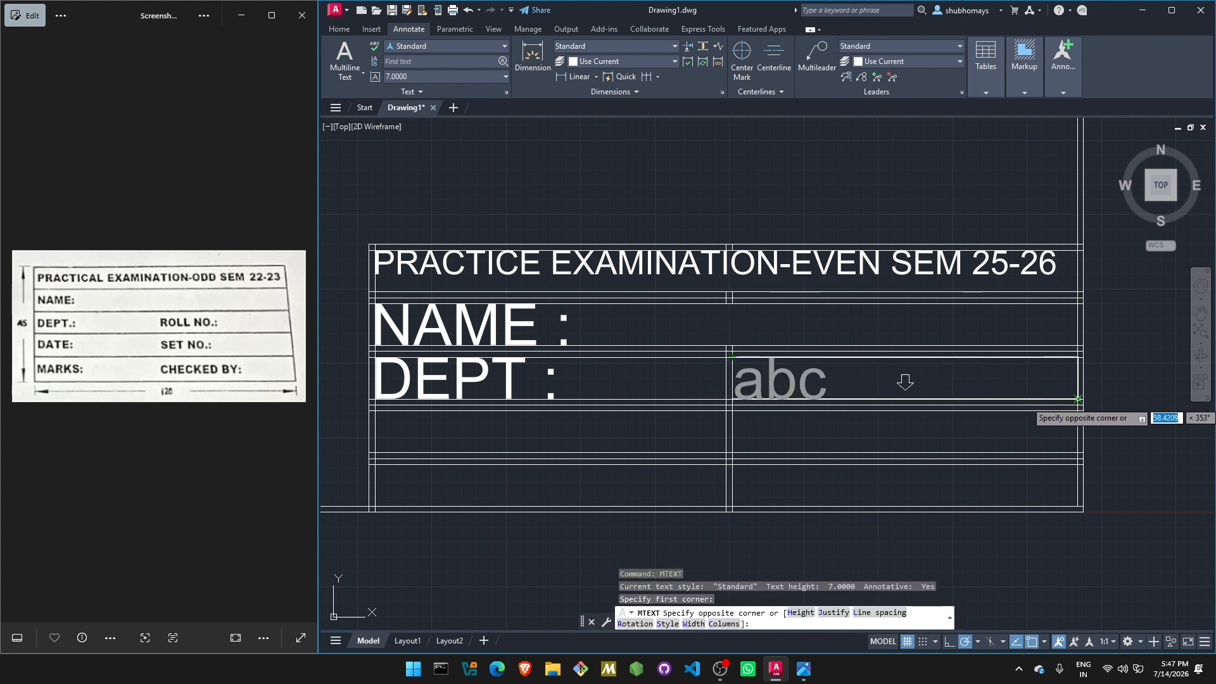
click(1077, 399)
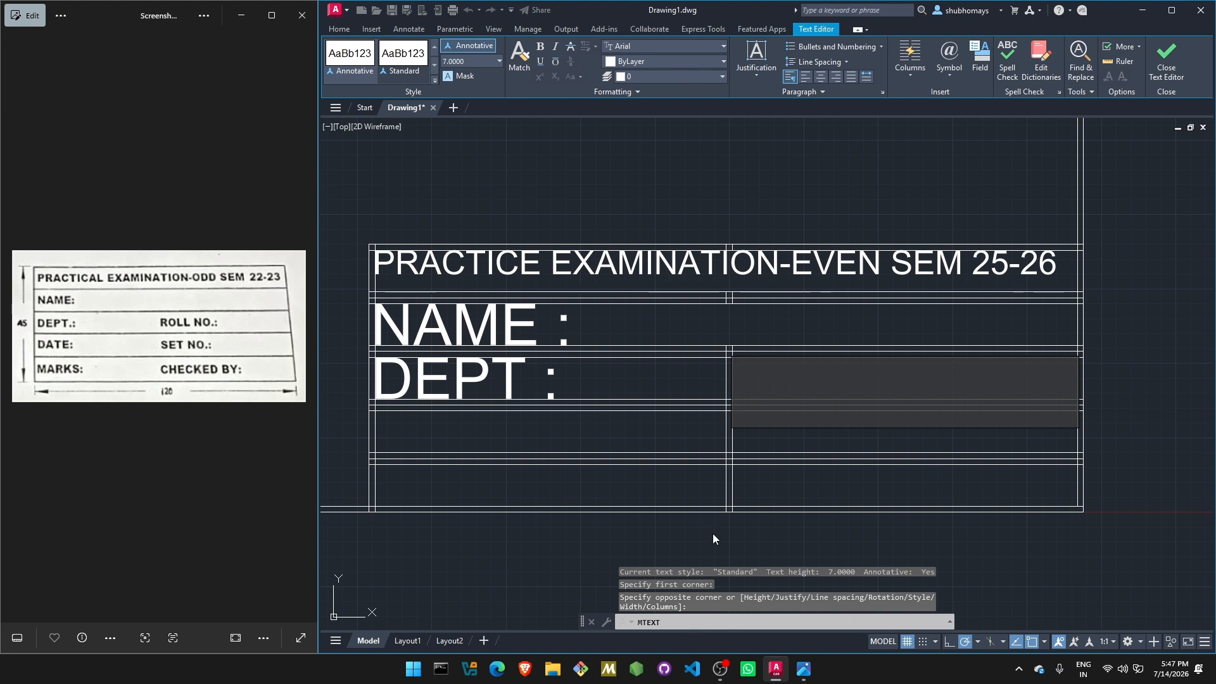
text(ROLL )
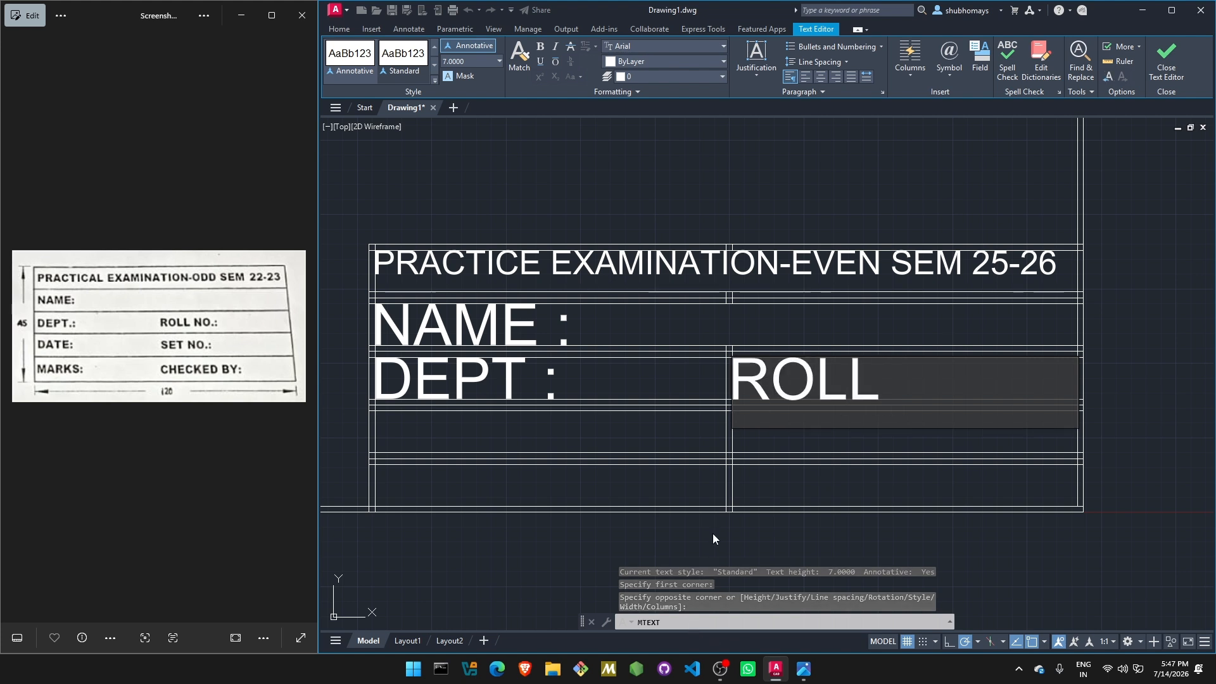
text(NO.)
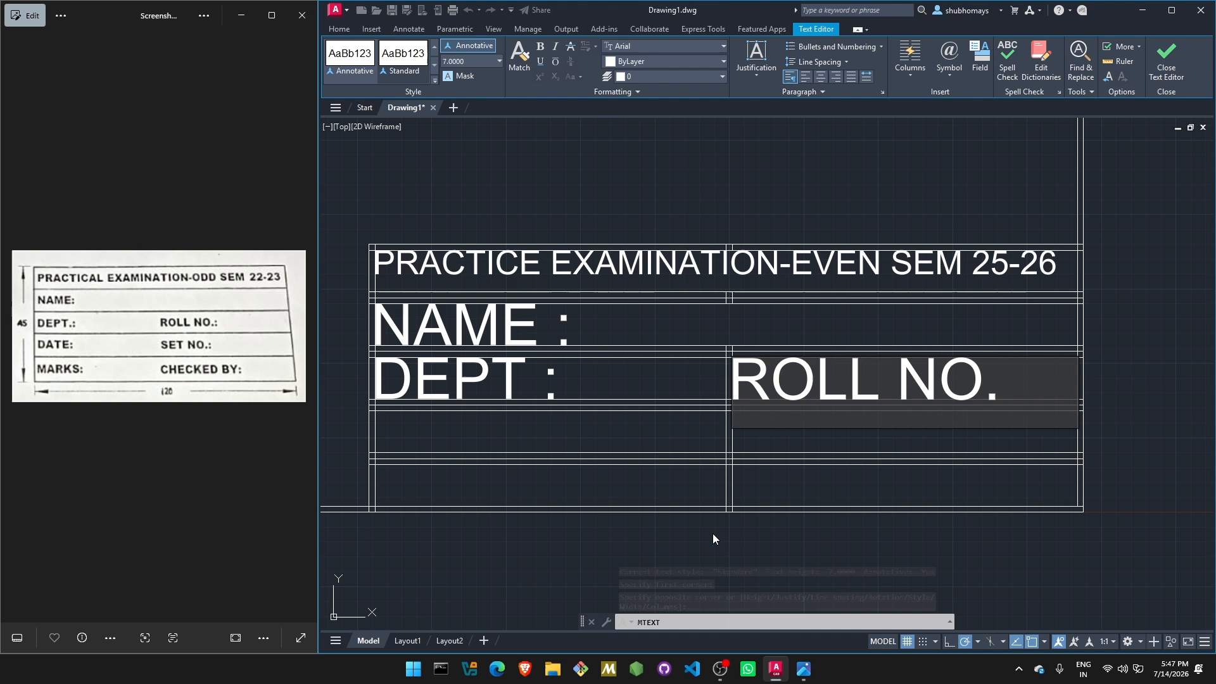
click(928, 563)
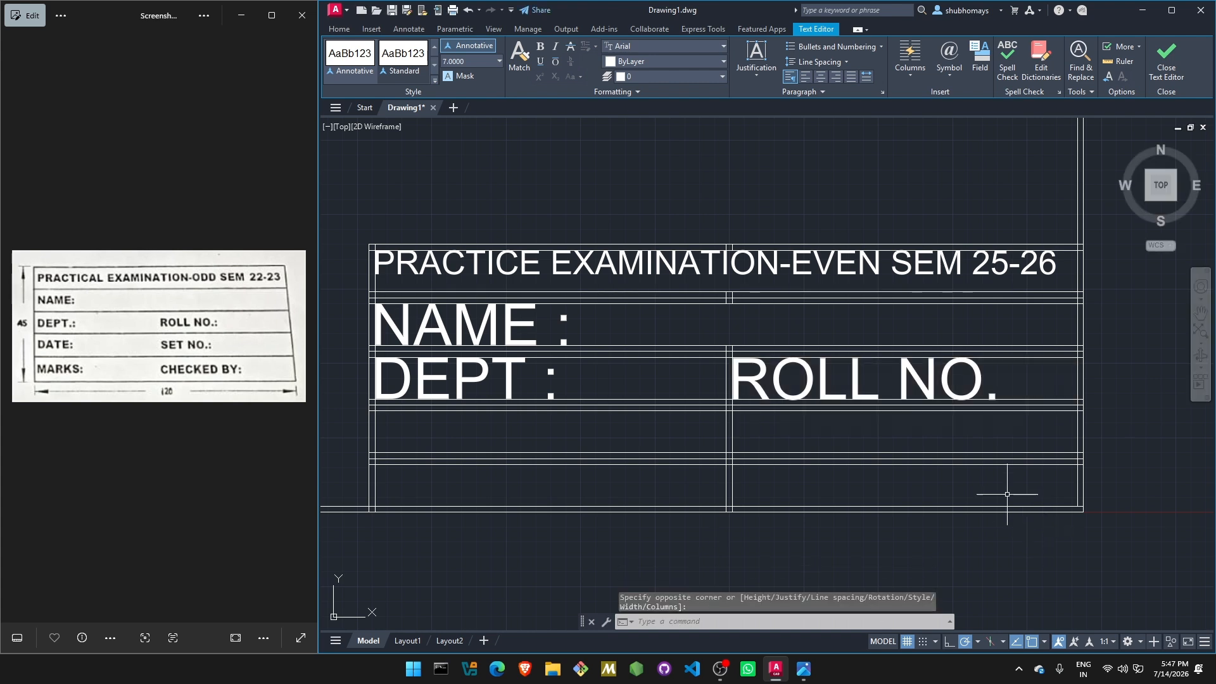
- Add multiline text reading "SET NO." in the right cell of the title block's fourth row
click(691, 626)
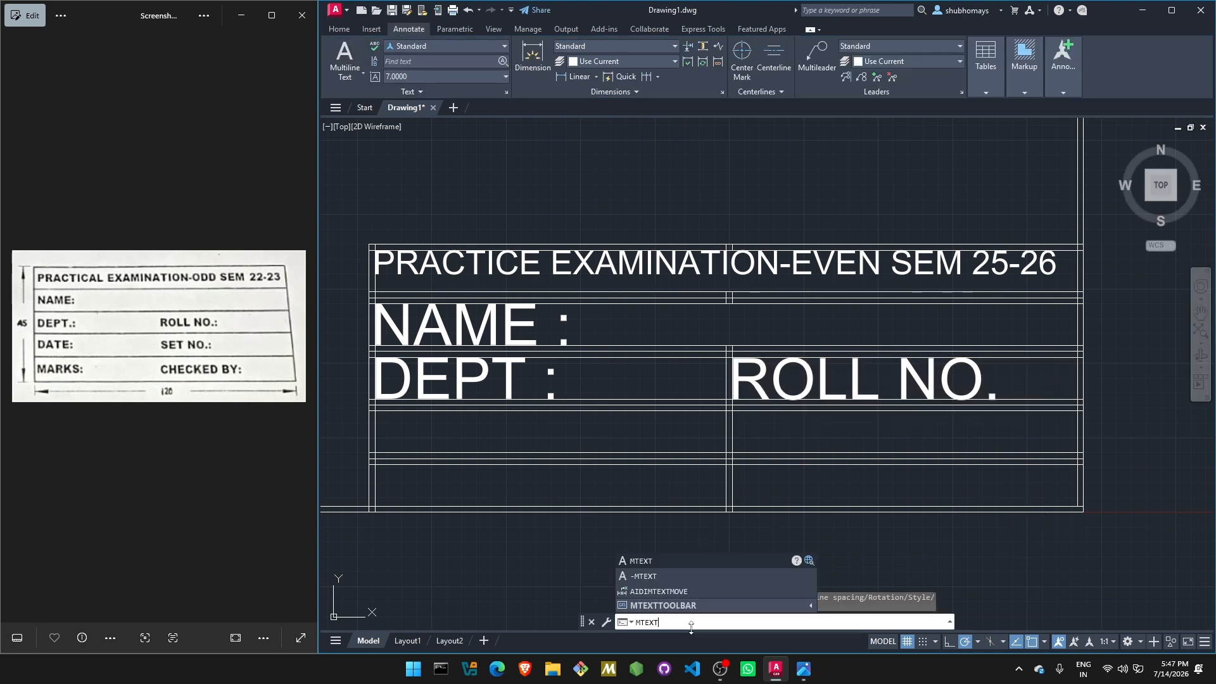
key(Return)
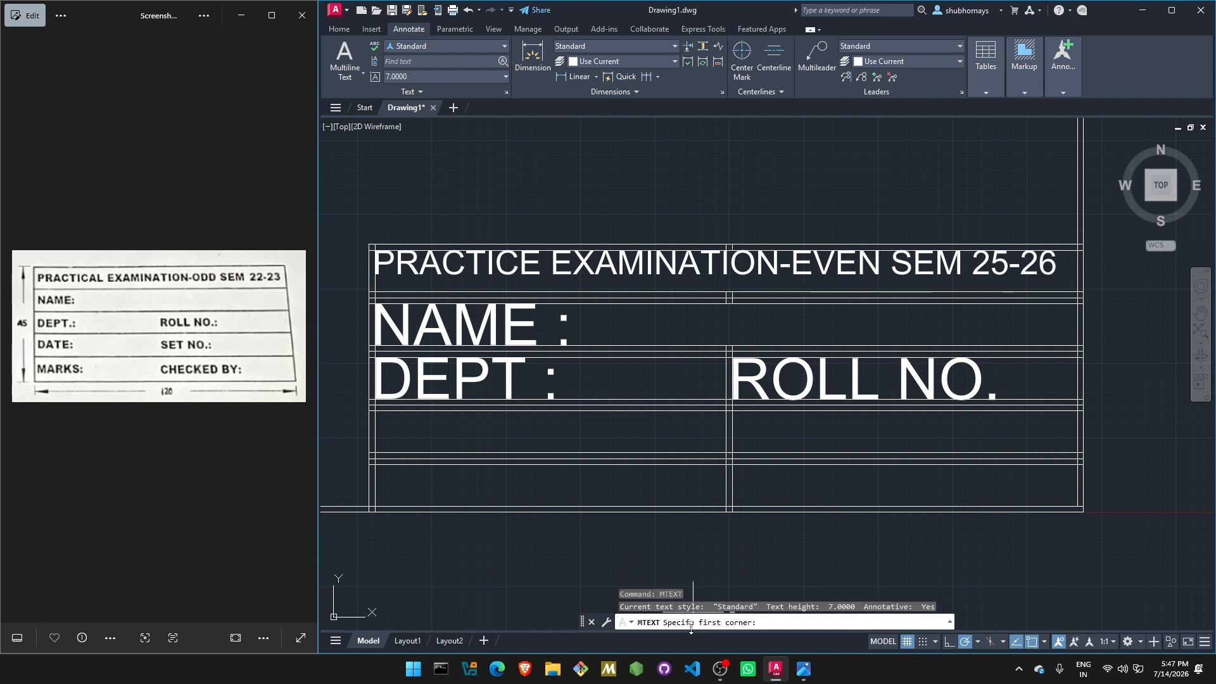
click(731, 410)
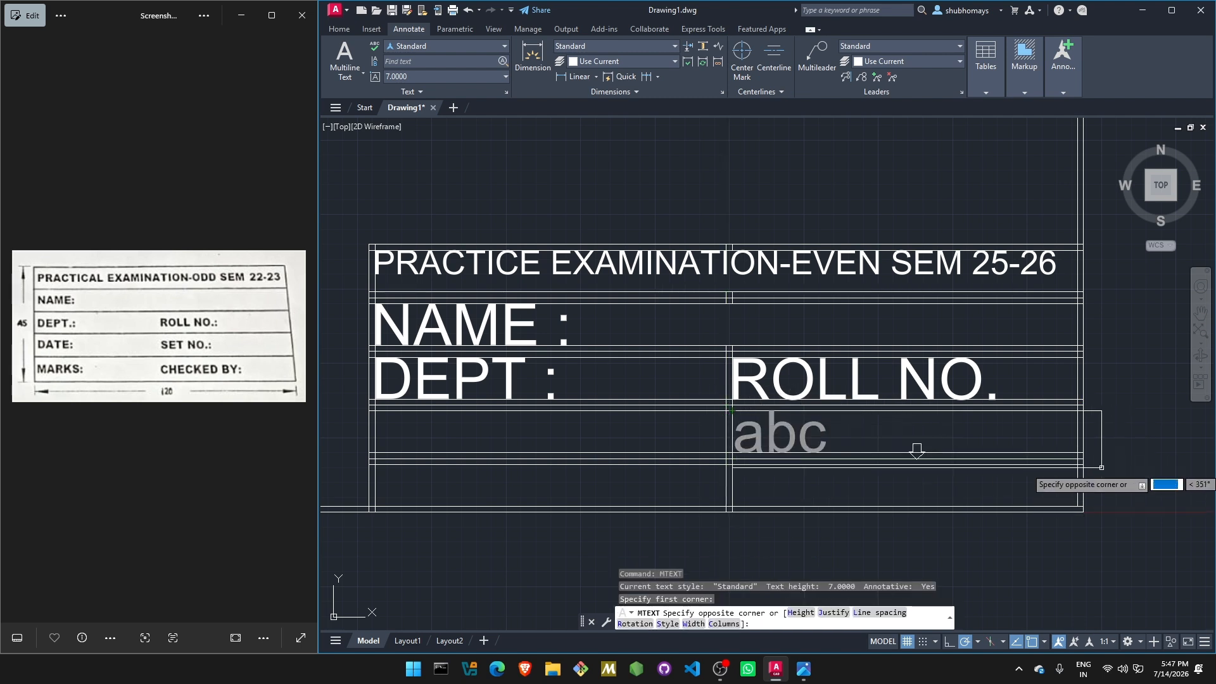
click(1078, 455)
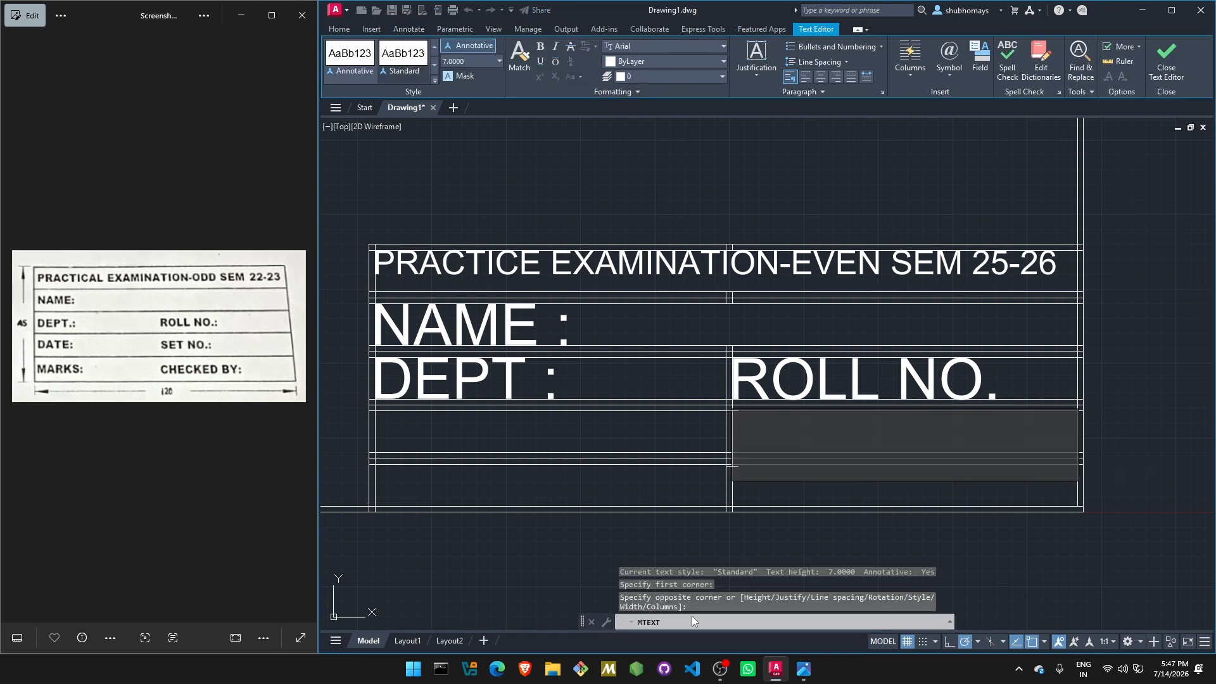
text(SET NO.)
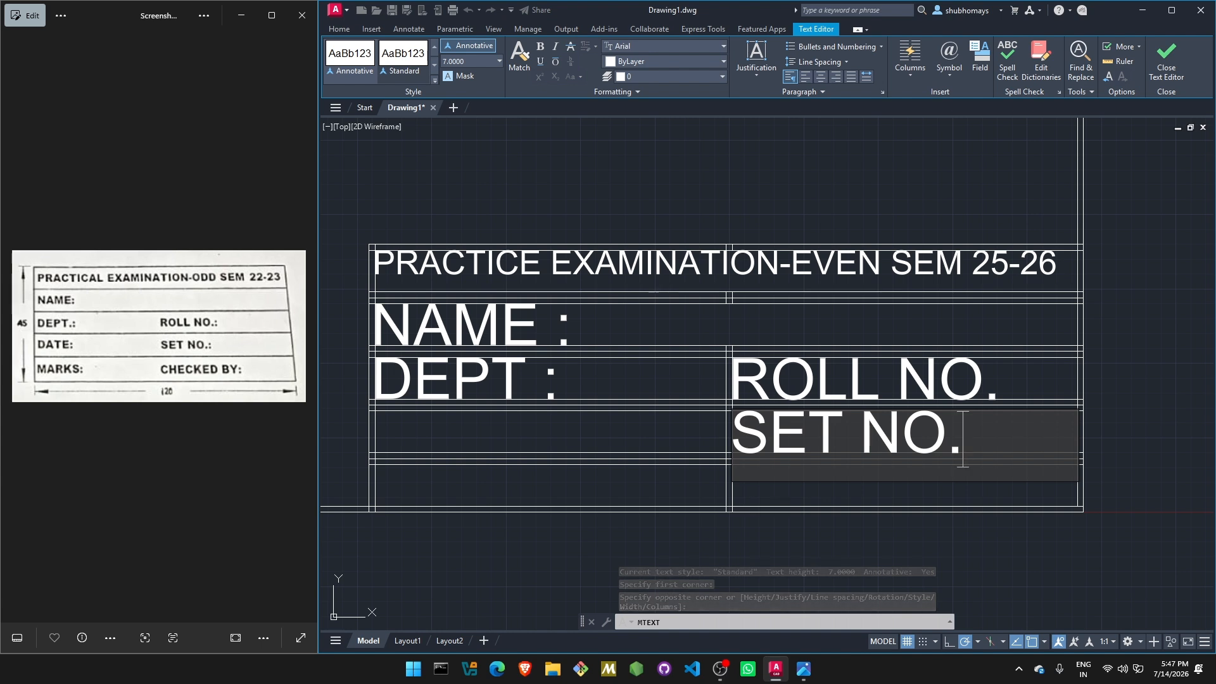
click(777, 497)
- Create a multiline text frame in the right cell of the title block's last row and enter "CHECKED BY:"
click(704, 616)
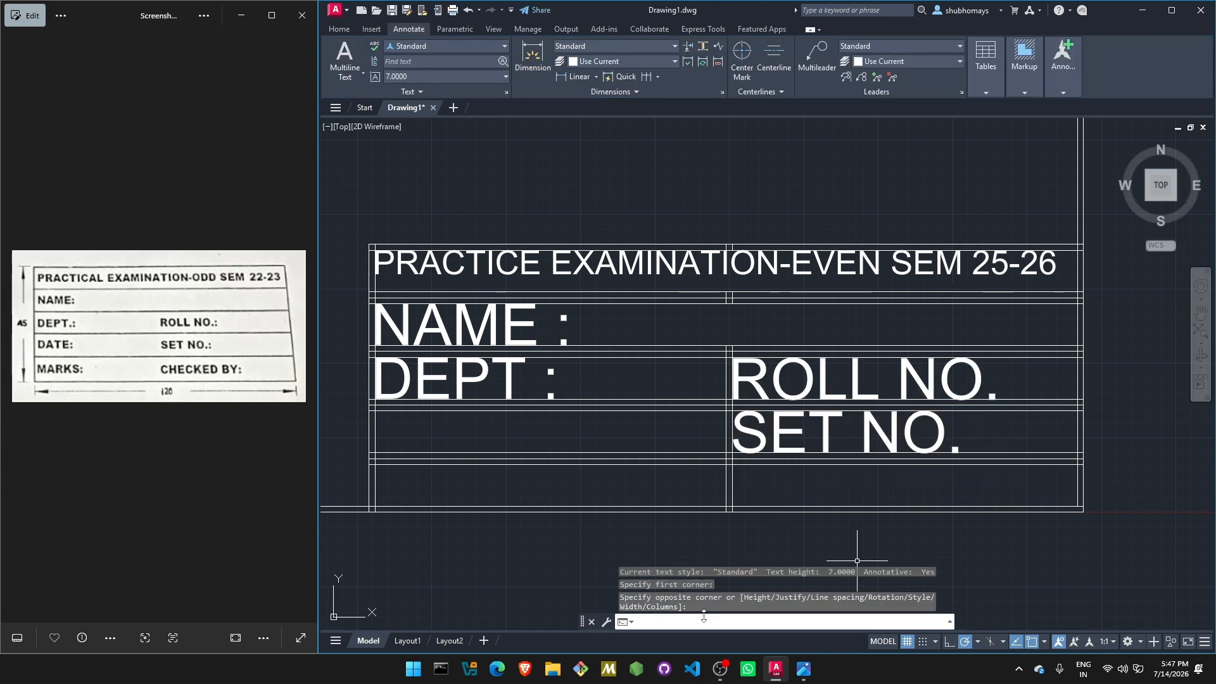
text(MT)
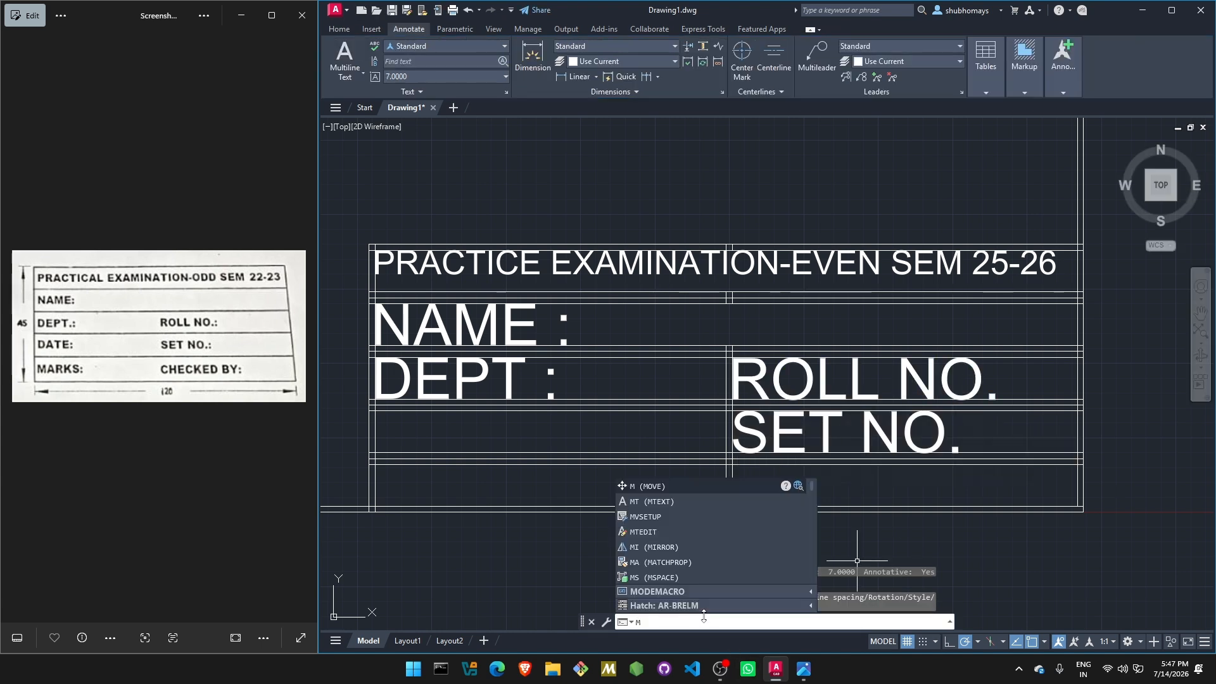
key(Return)
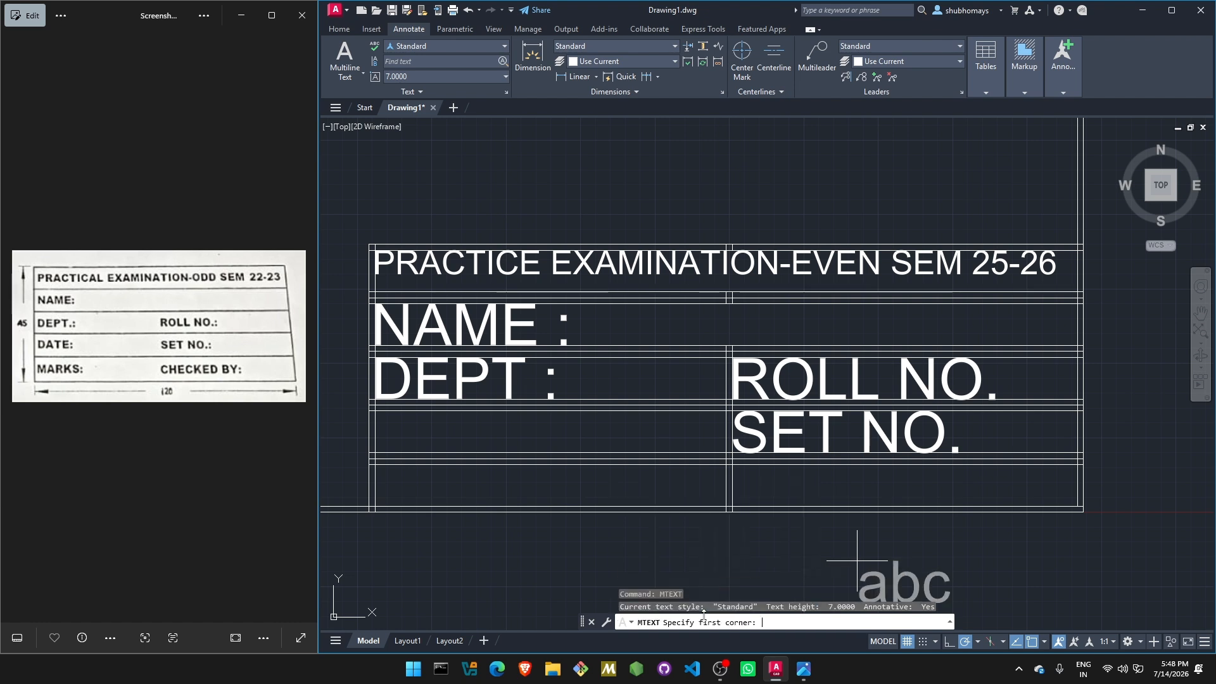
click(732, 463)
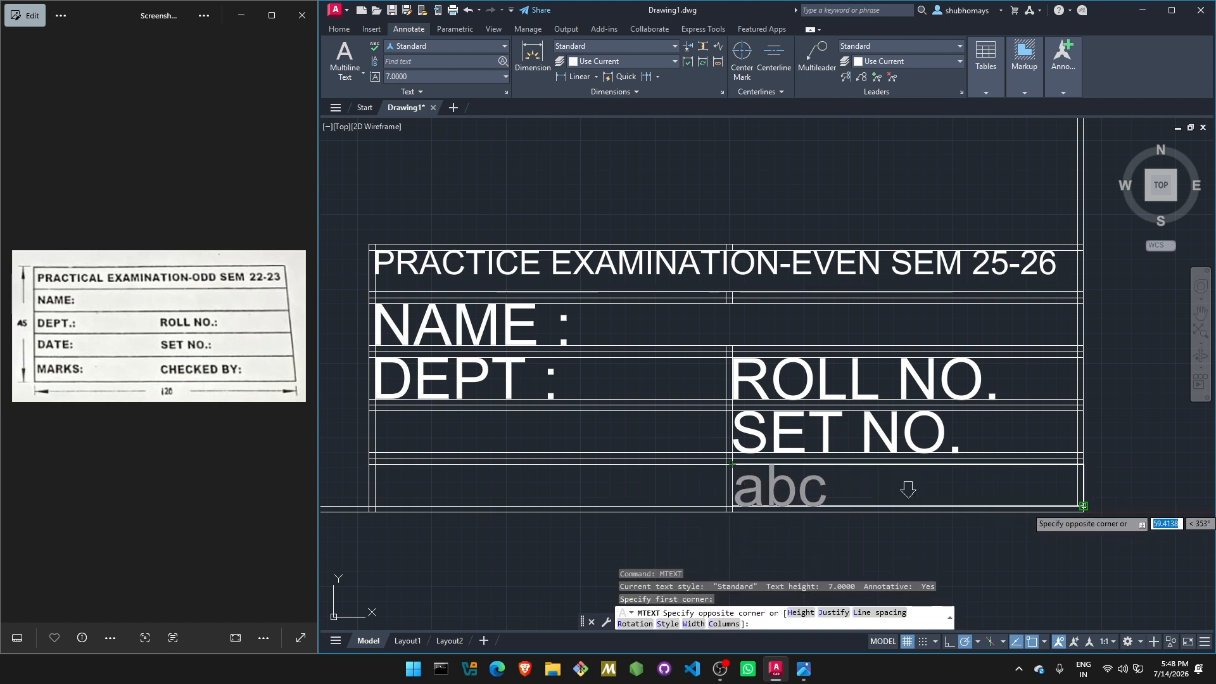
click(908, 495)
text(CHEC)
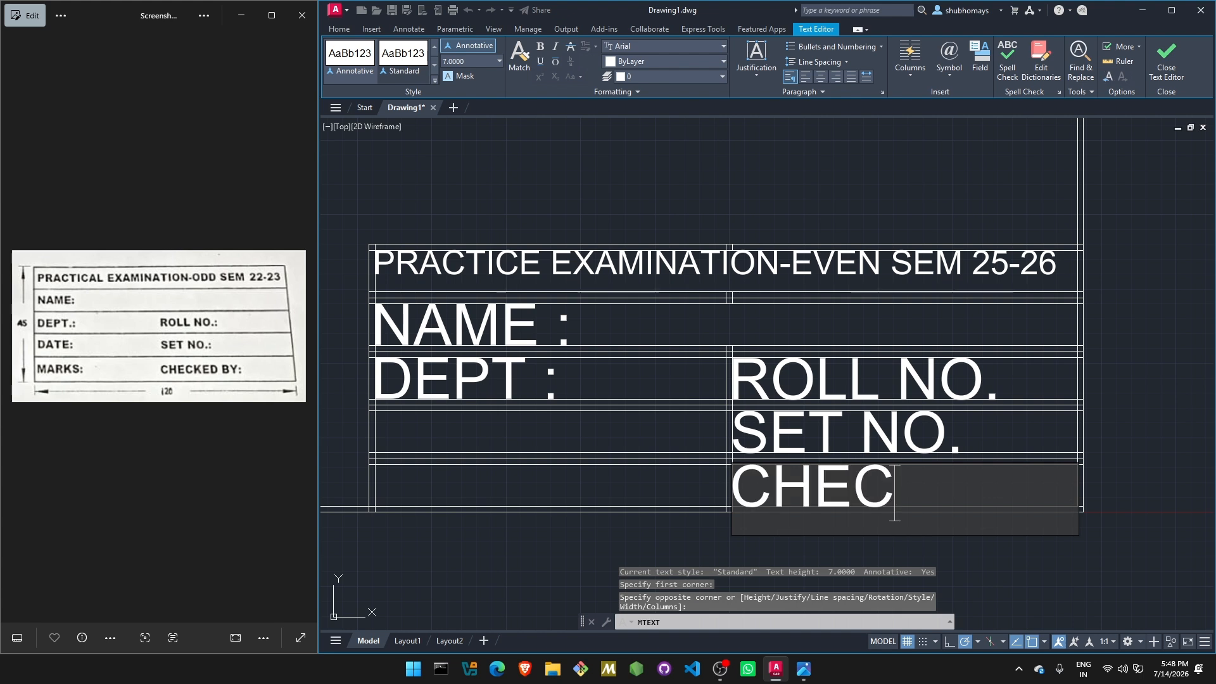
text(KED BY:)
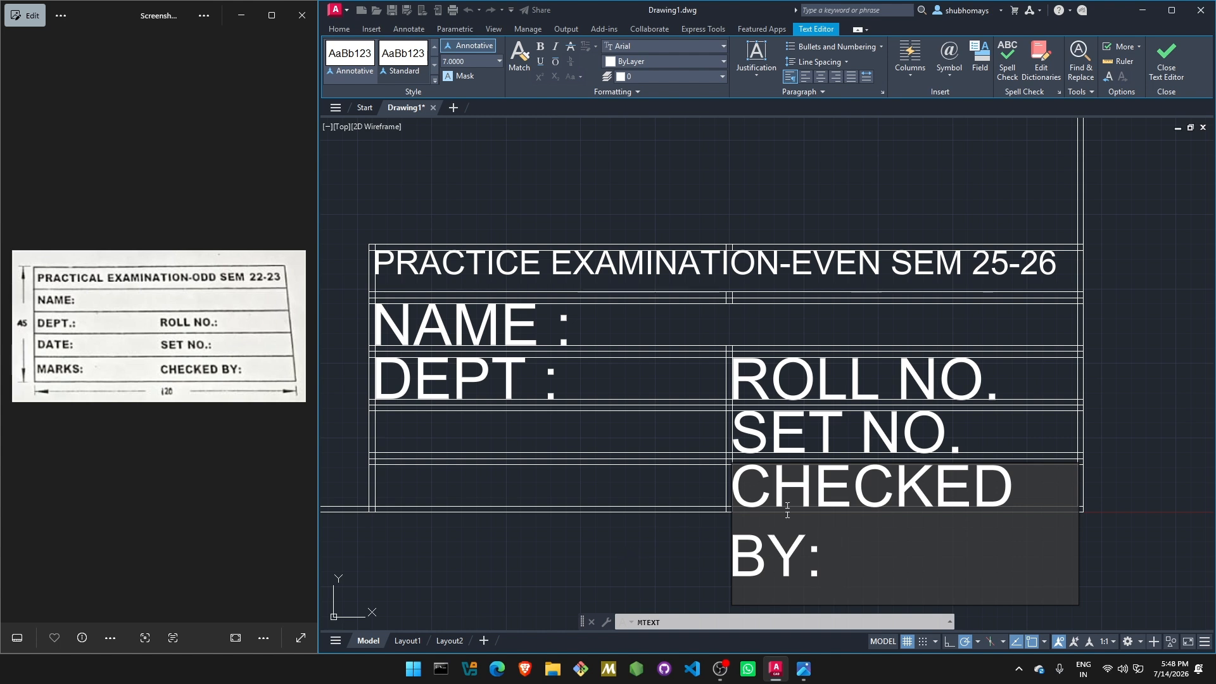
- Select the whole "CHECKED BY:" text, reduce its height to 5 and finally 4, and finish editing
key(ctrl+a)
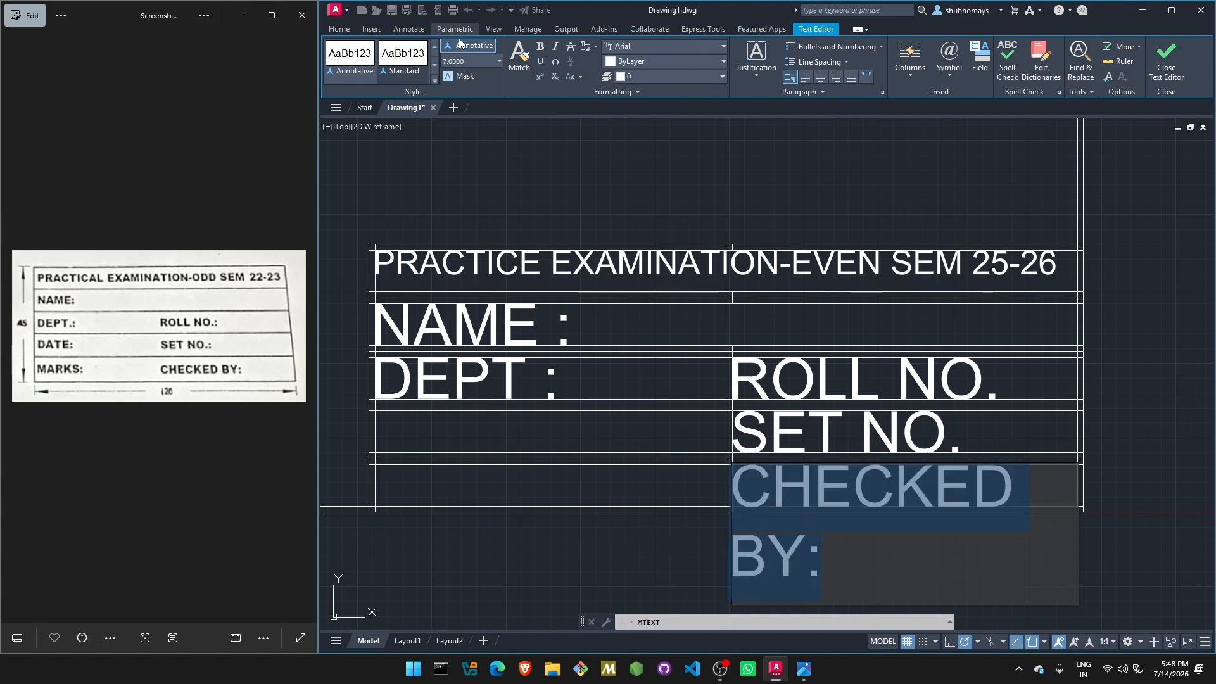
click(498, 61)
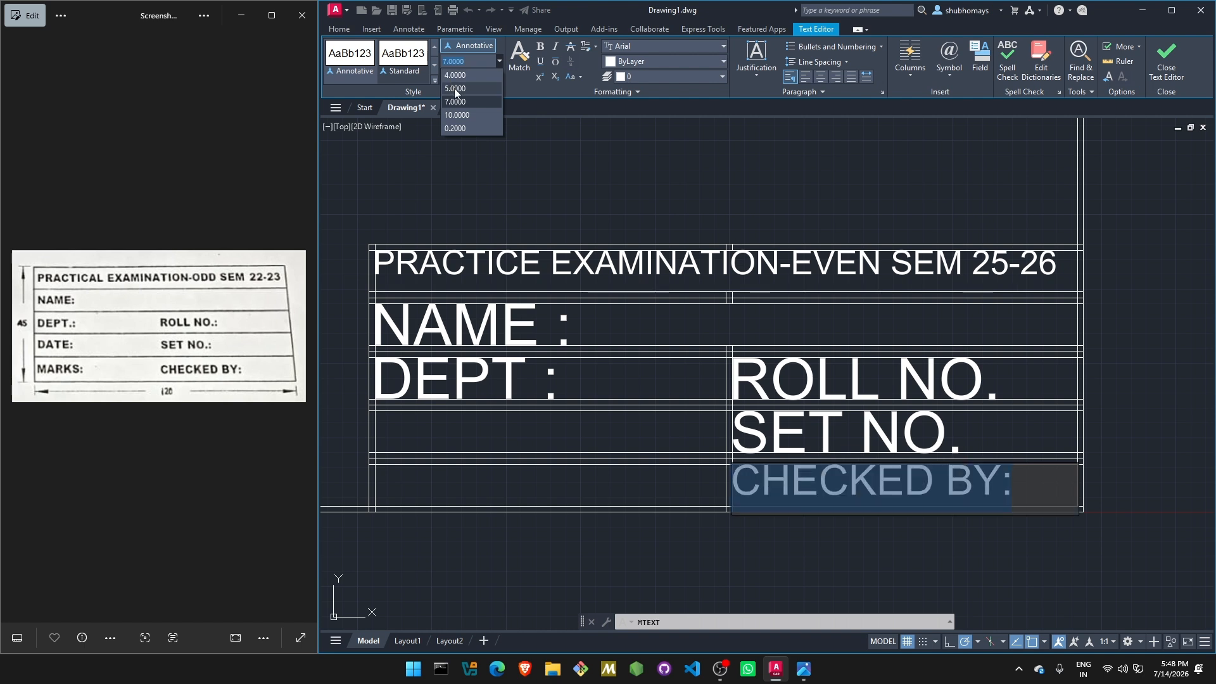
click(454, 89)
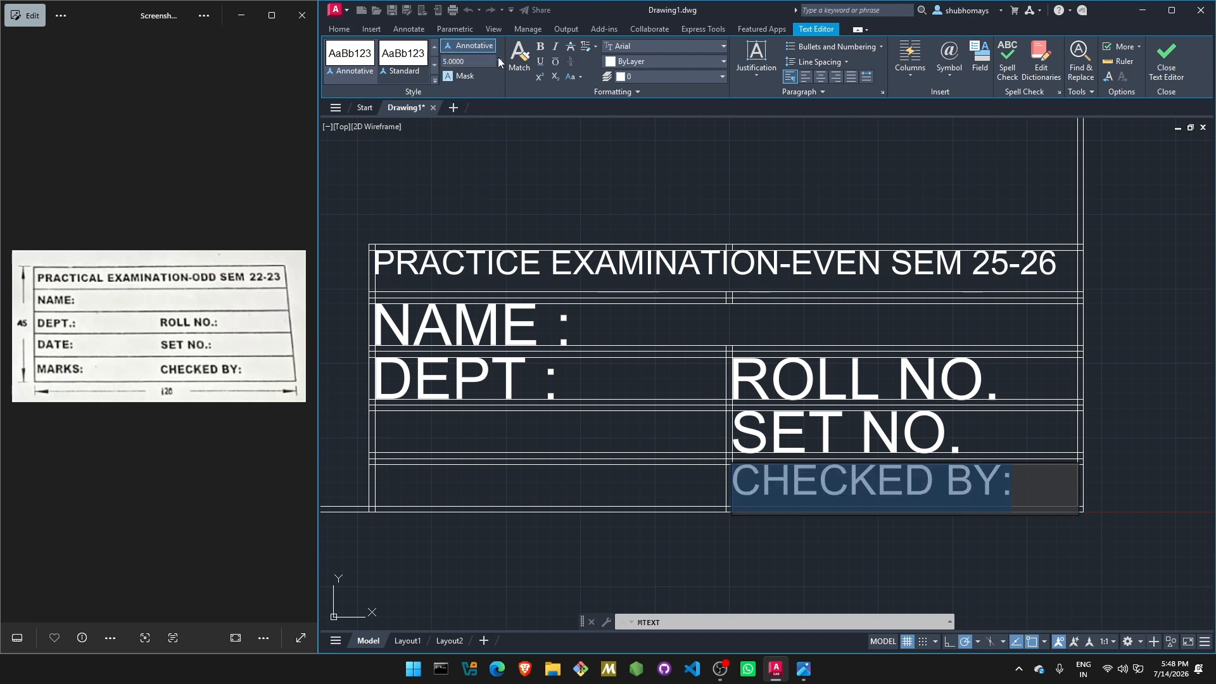
click(499, 60)
click(454, 75)
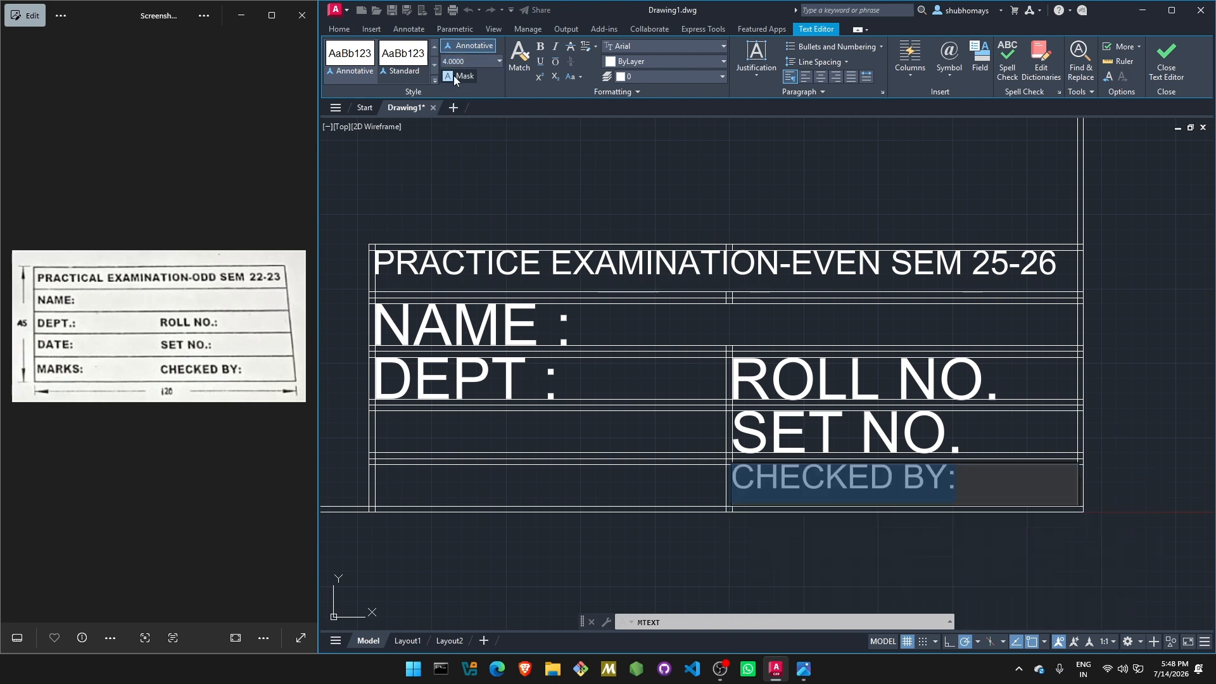
click(916, 442)
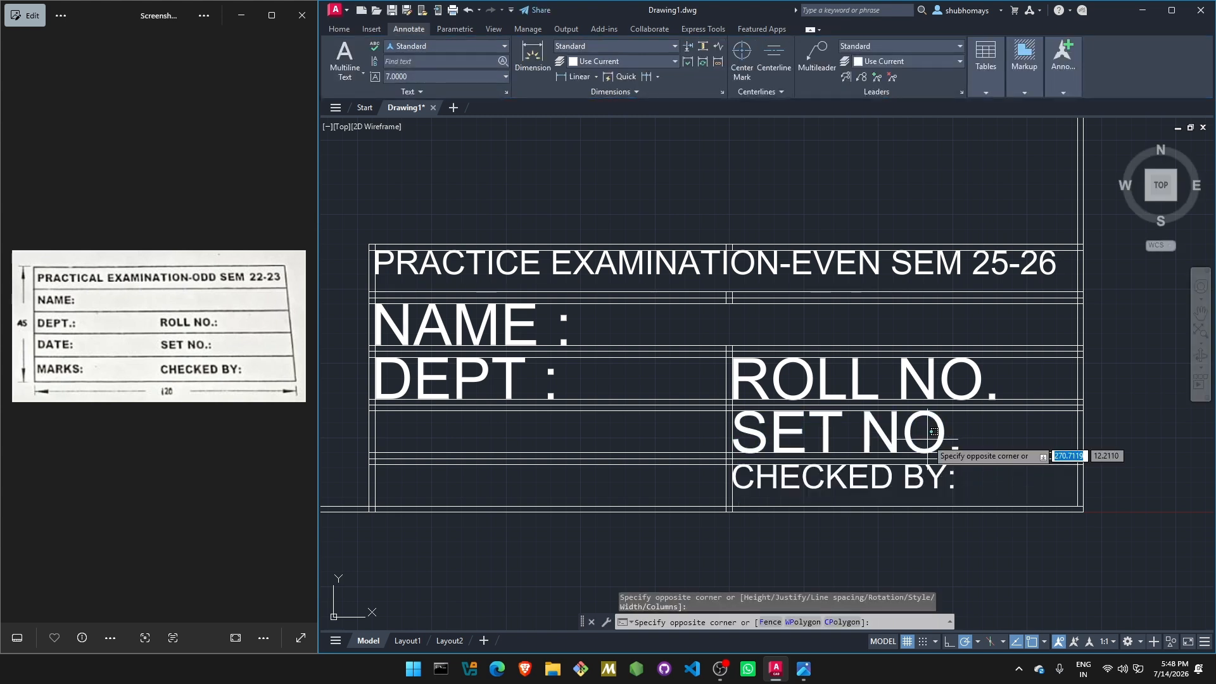
click(927, 440)
key(Escape)
key(Escape)
key(Escape)
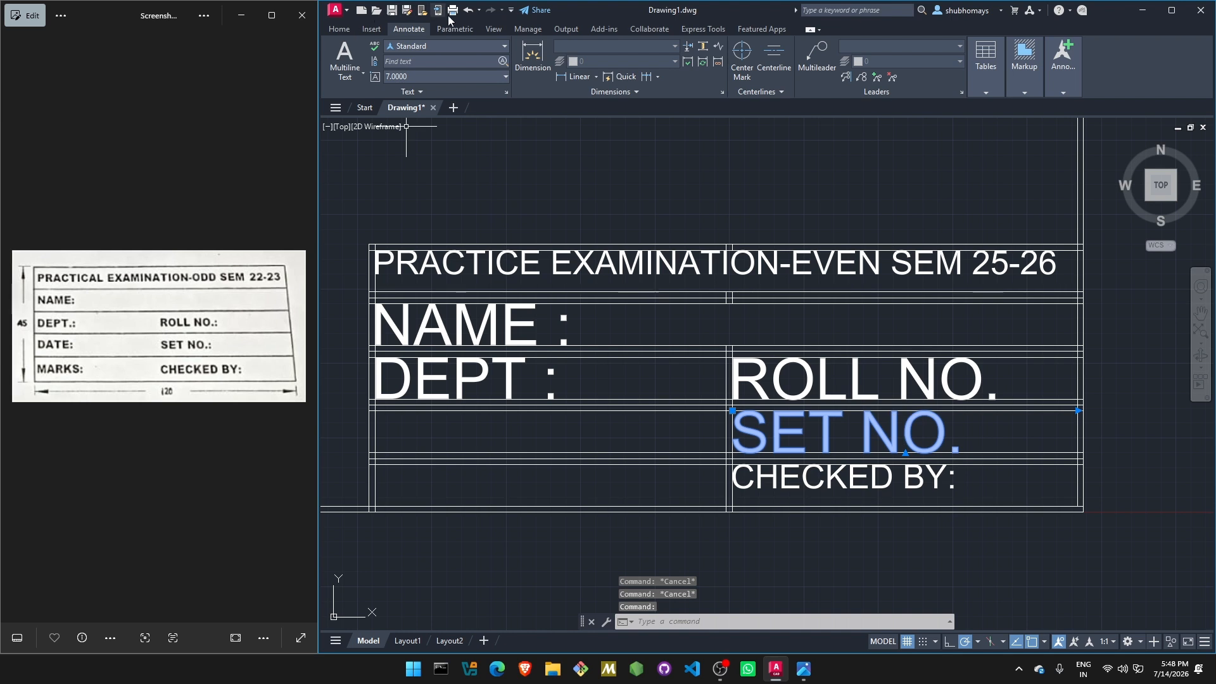
click(504, 76)
key(Escape)
key(Escape)
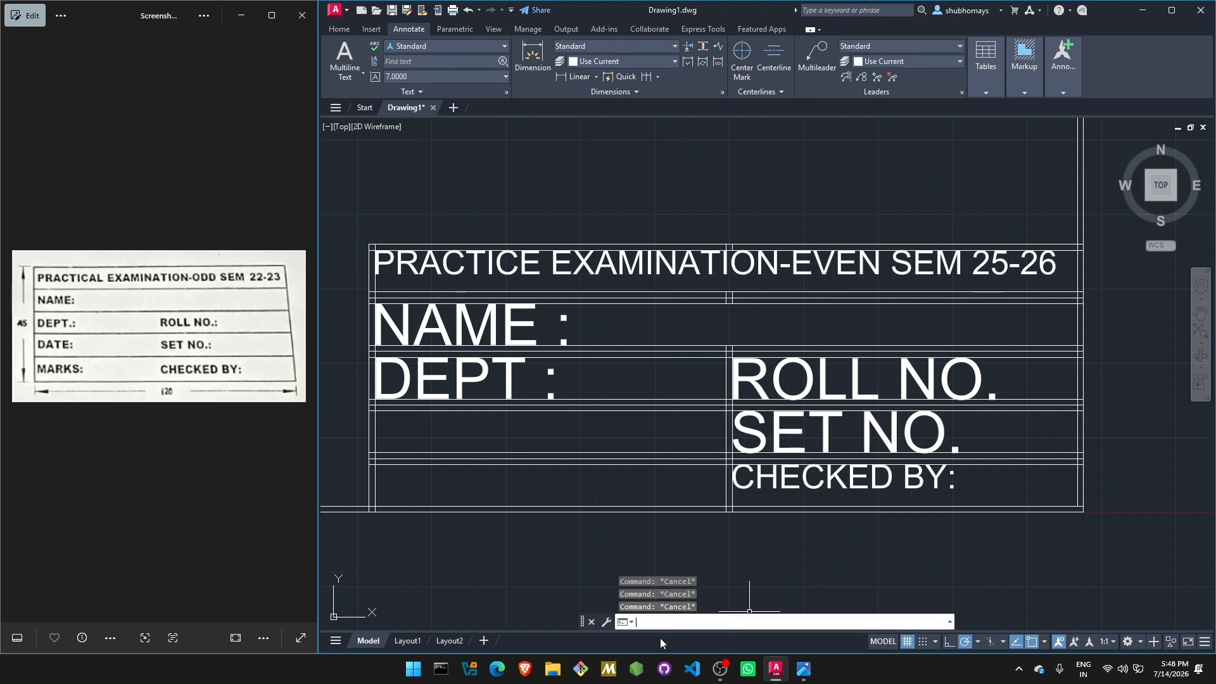
- Add multiline text reading "MARKS :" in the left cell of the title block's last row and save it
text(MTEXT)
key(Return)
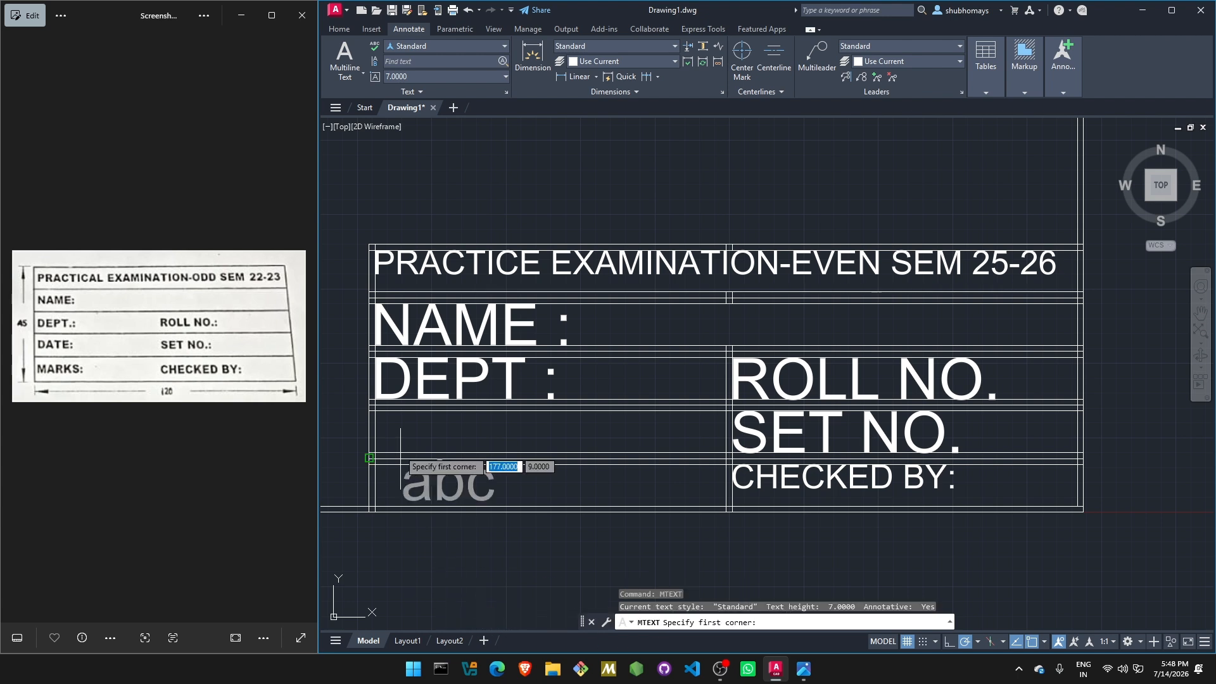
click(375, 464)
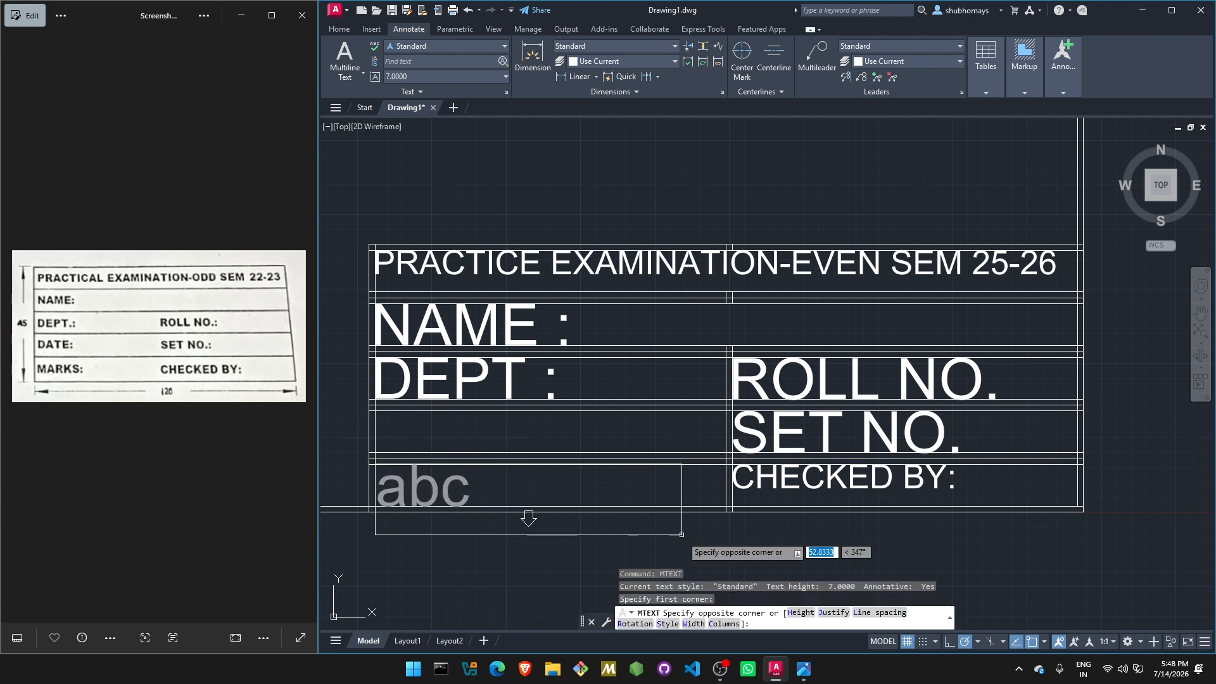
click(727, 506)
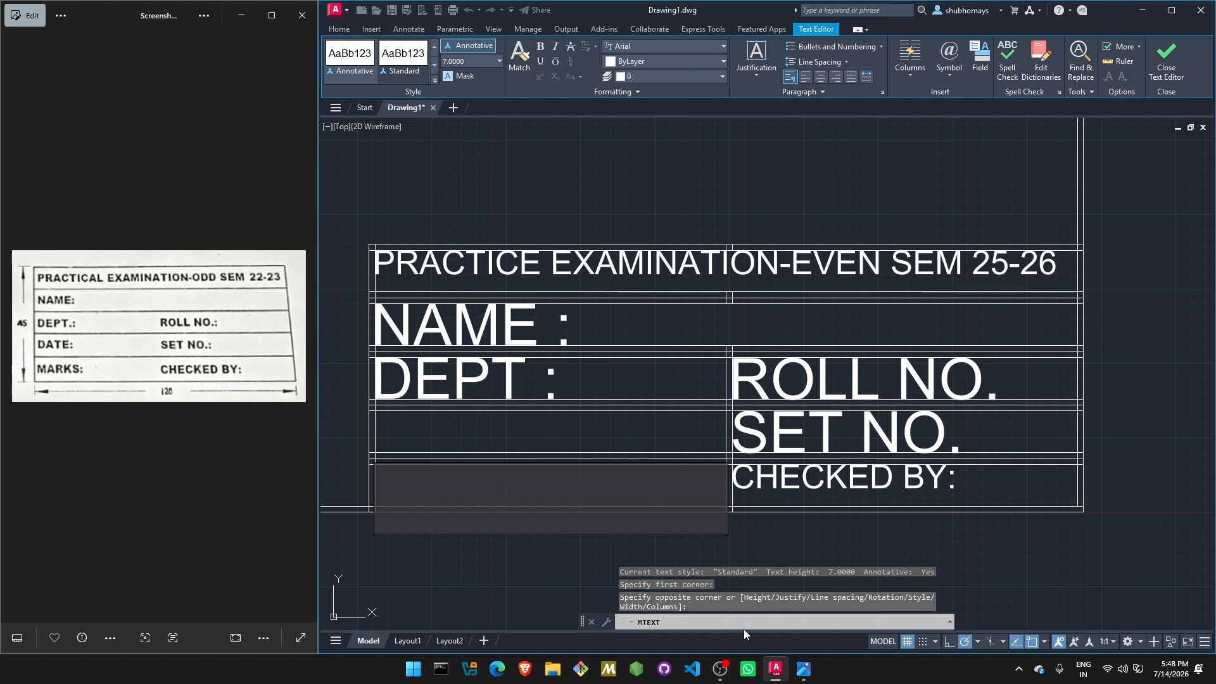
text(MARKS )
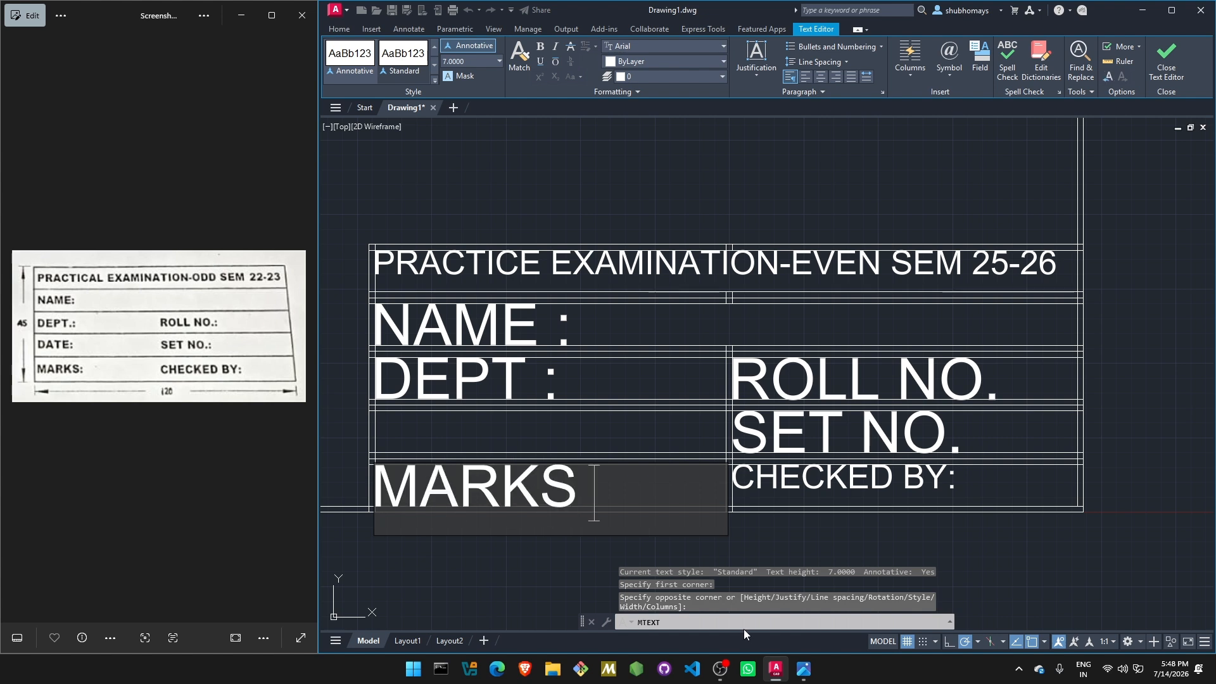
text(:)
key(Escape)
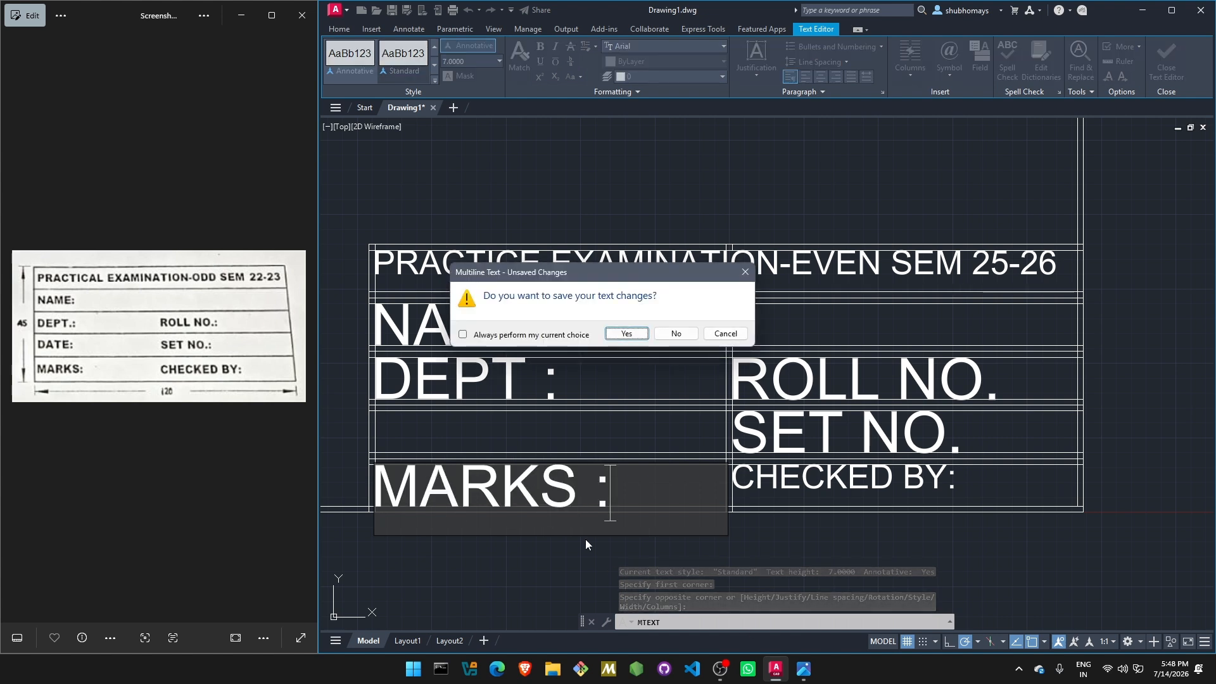
key(Return)
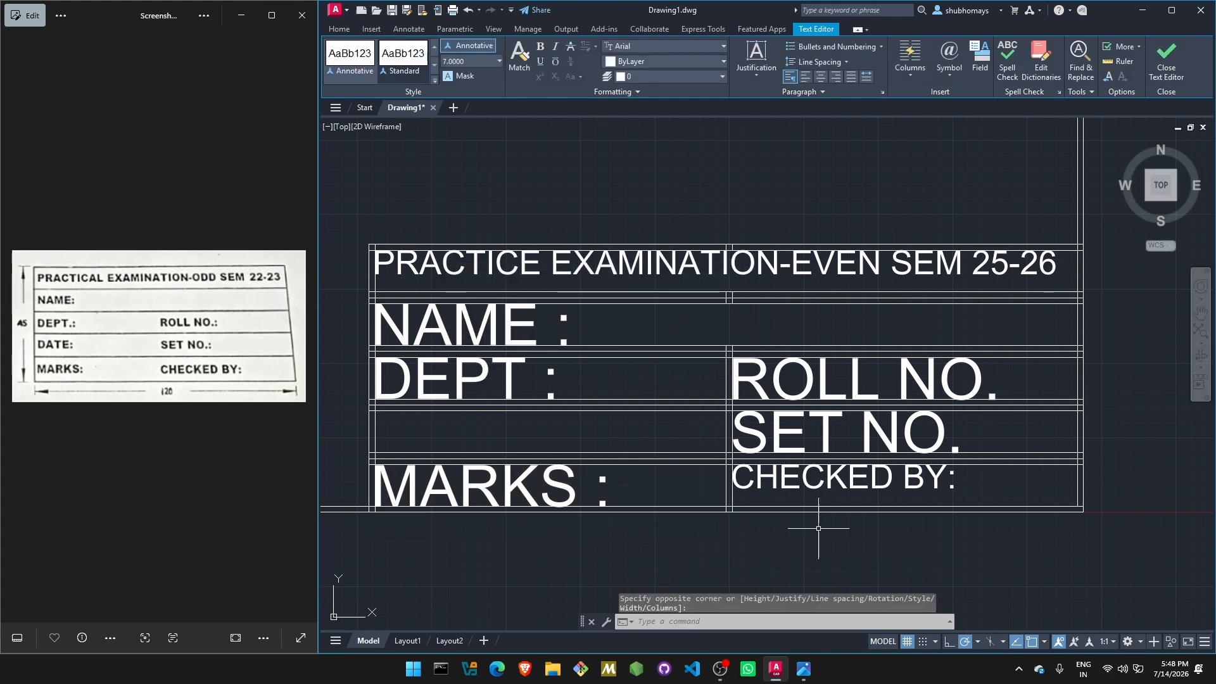
- Add multiline text reading "DATE :" in the left cell of the title block's fourth row
key(Return)
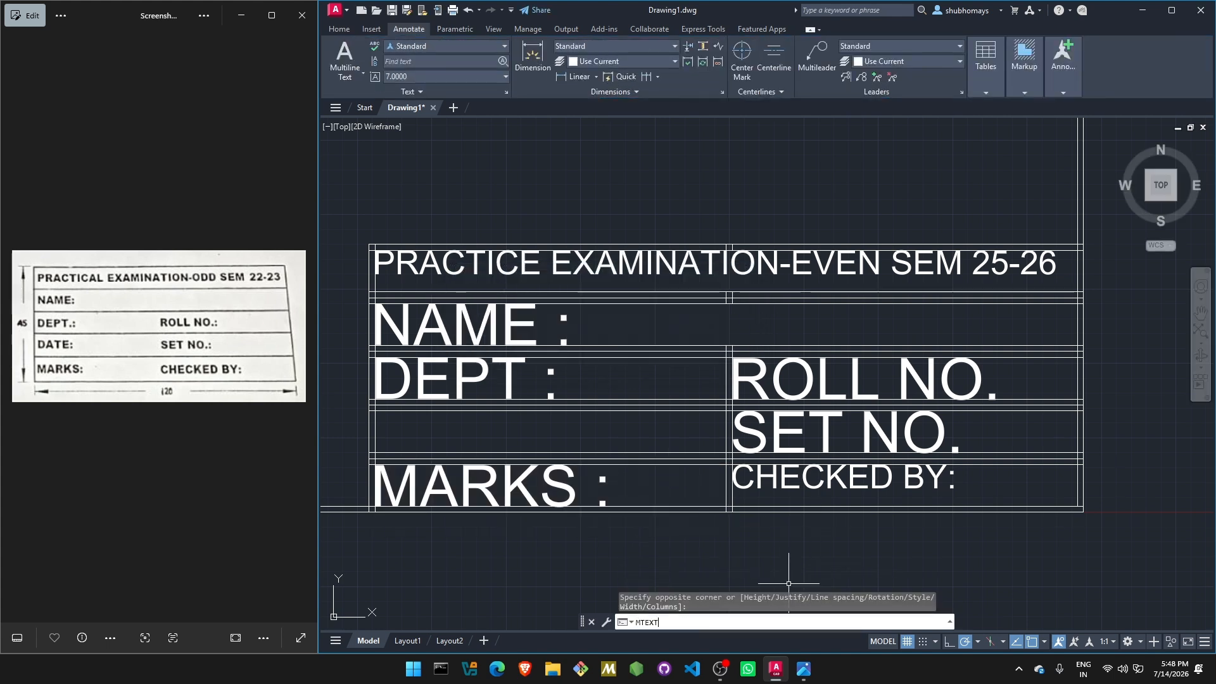
click(376, 411)
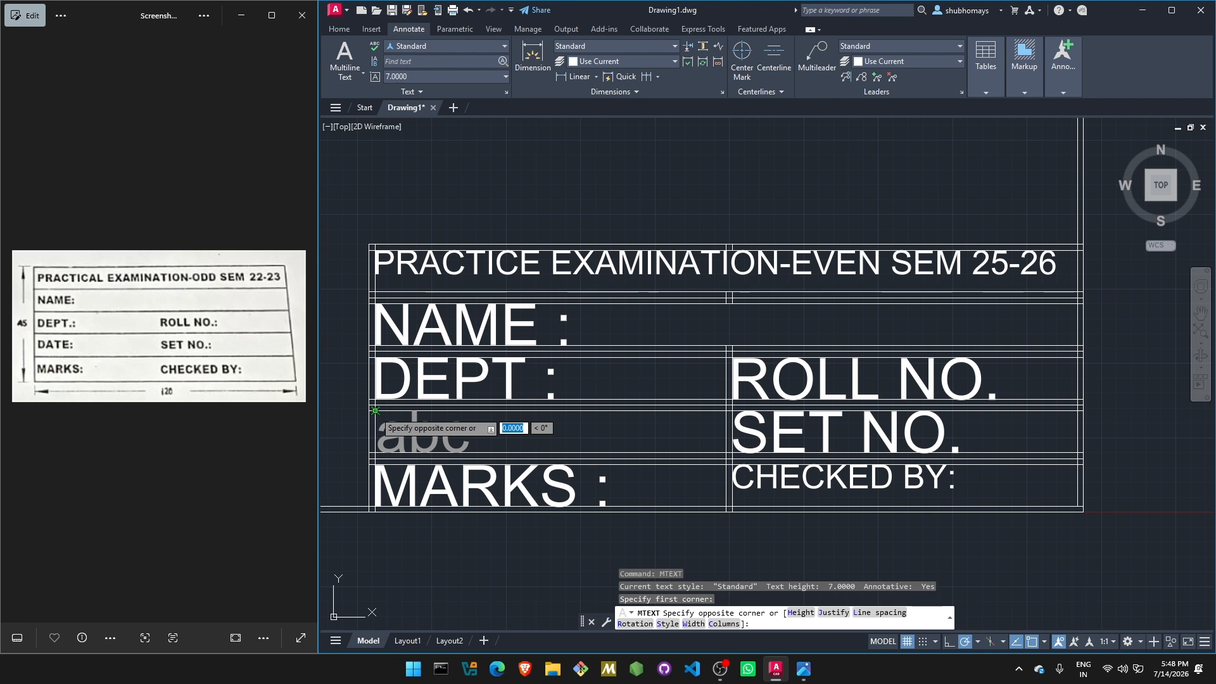
click(726, 481)
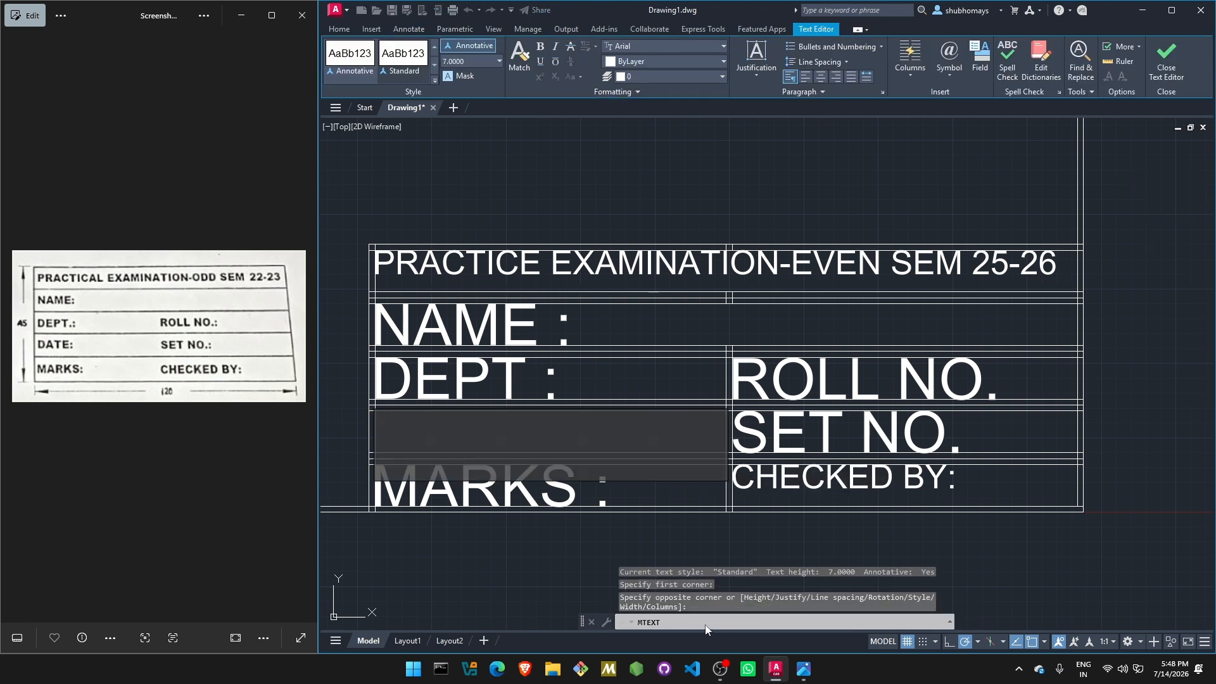
text(DATE :)
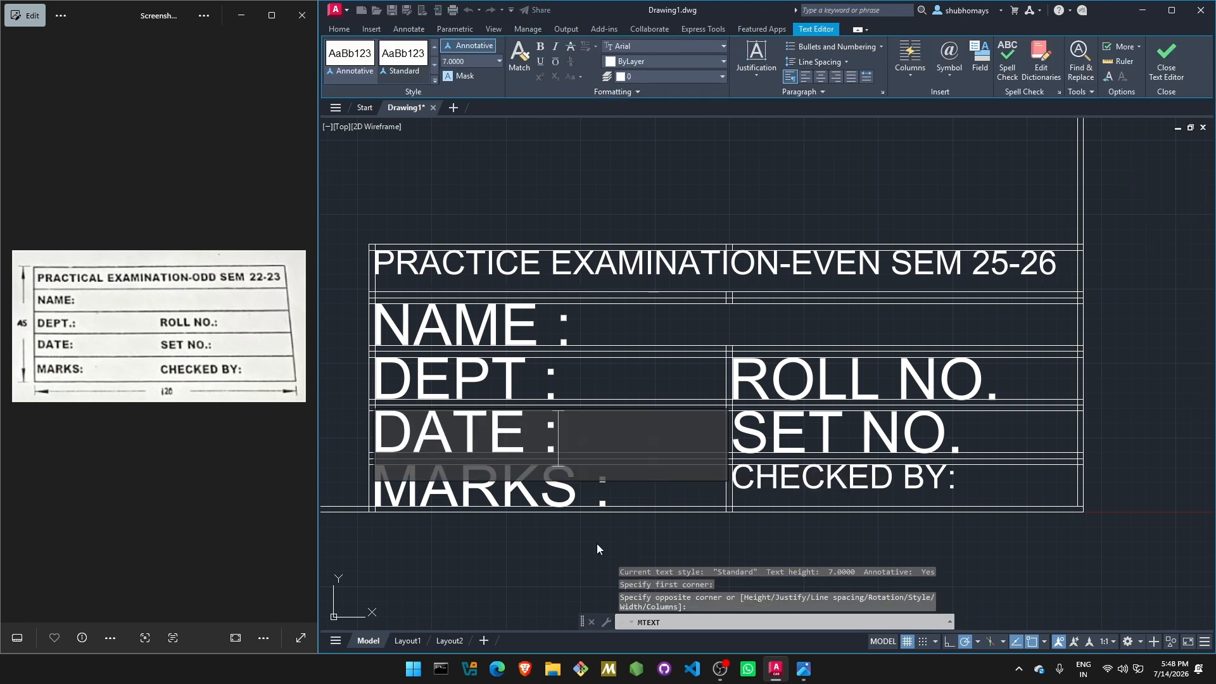
click(677, 561)
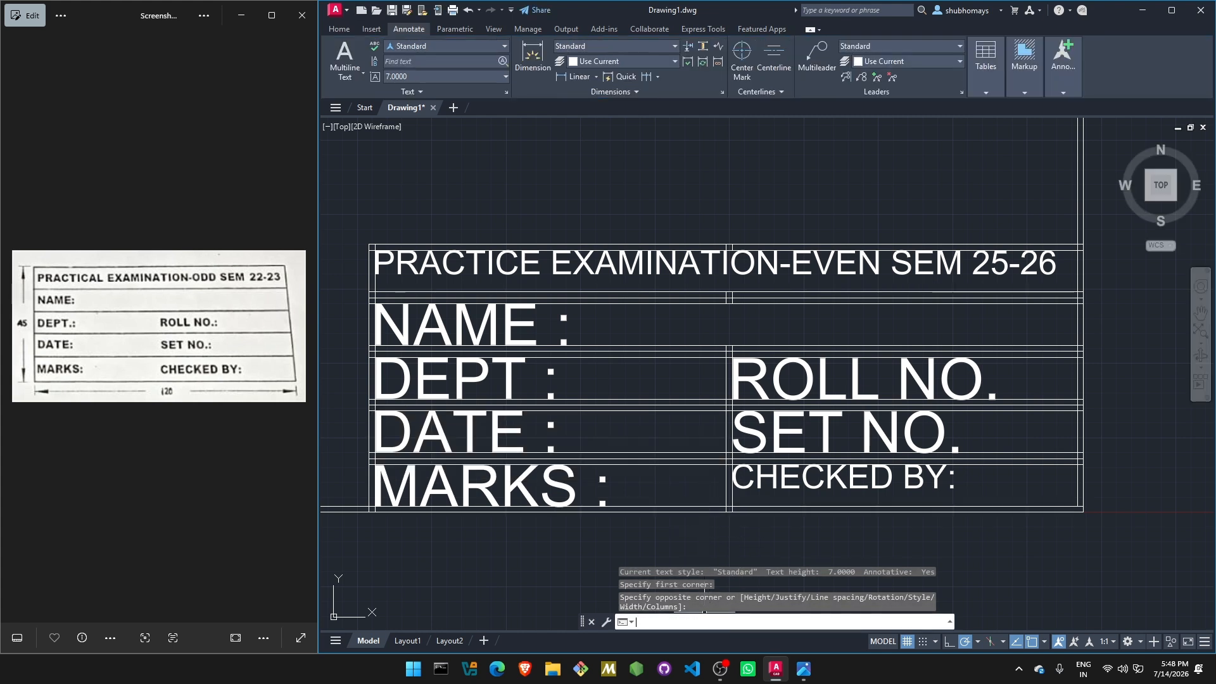
- Edit the "MARKS :" text, select its characters and set their height to 4, and finish editing
key(Return)
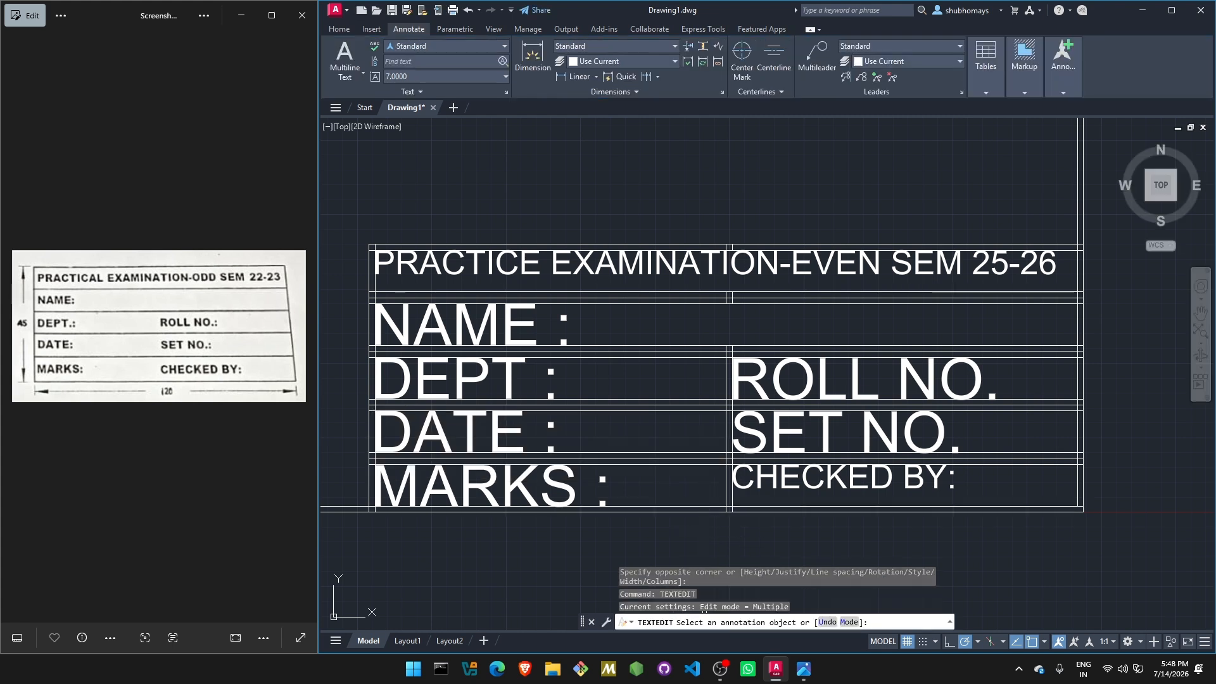
click(464, 489)
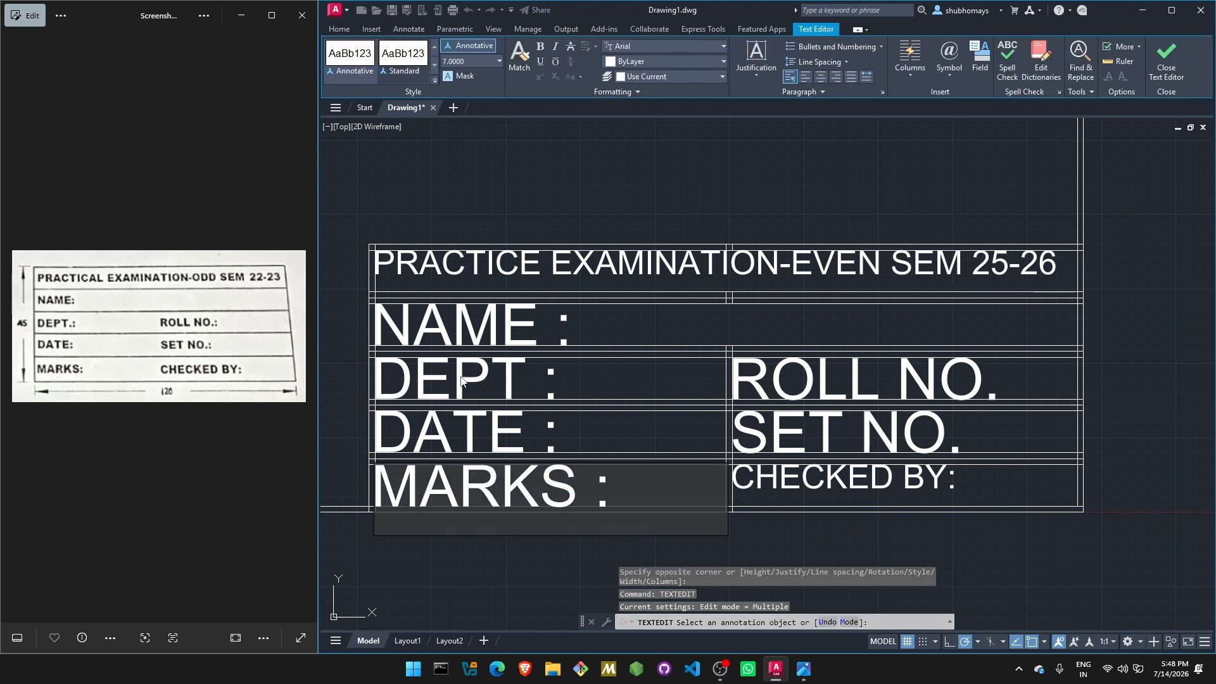
key(shift+Left)
key(shift+Left)
key(shift+Left)
key(shift+Left)
key(shift+Left)
key(shift+Left)
key(shift+Left)
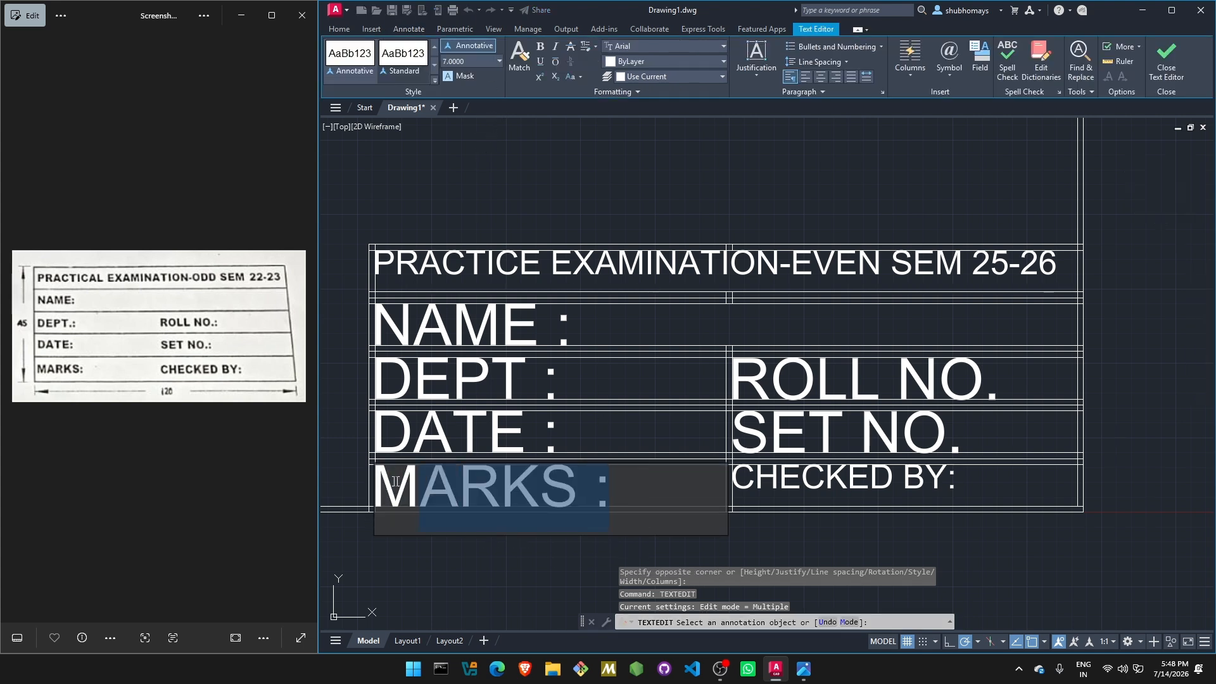
click(500, 60)
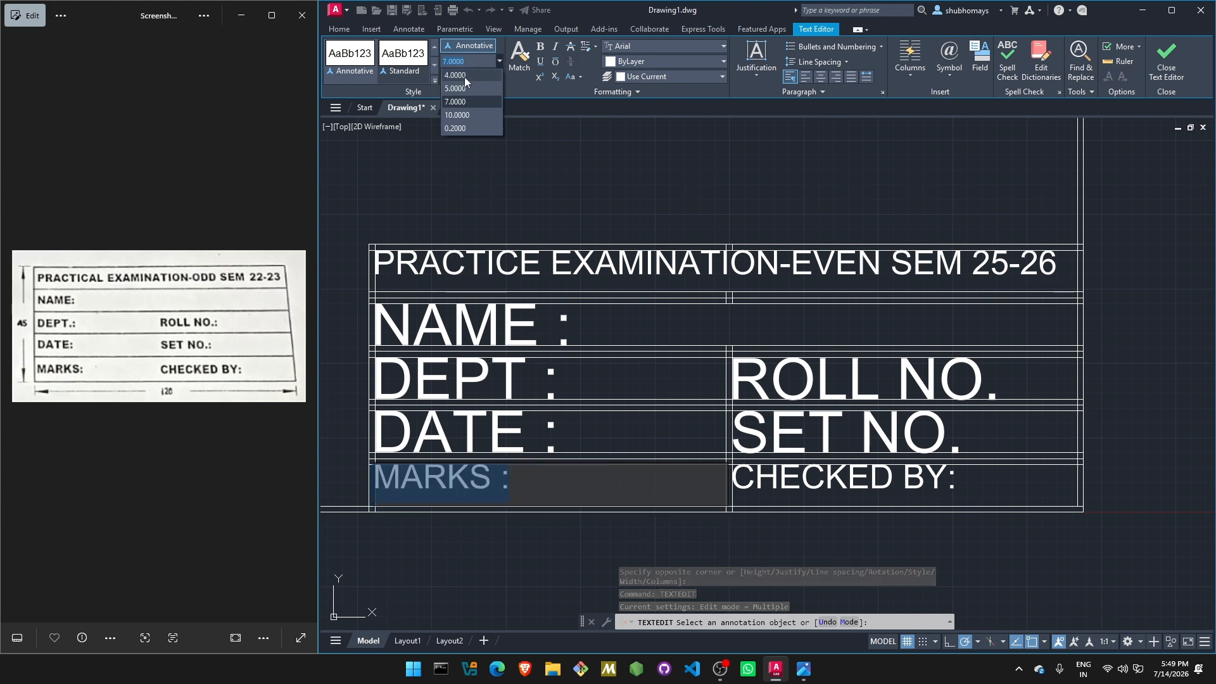
click(465, 77)
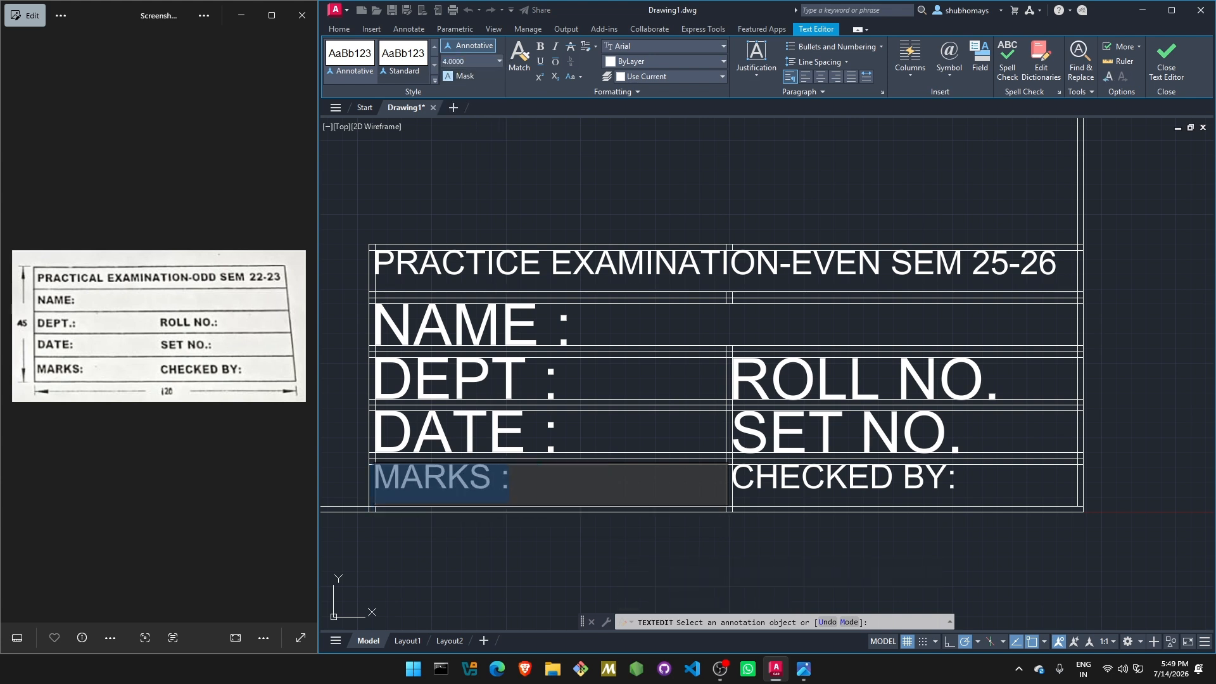
click(446, 60)
click(603, 530)
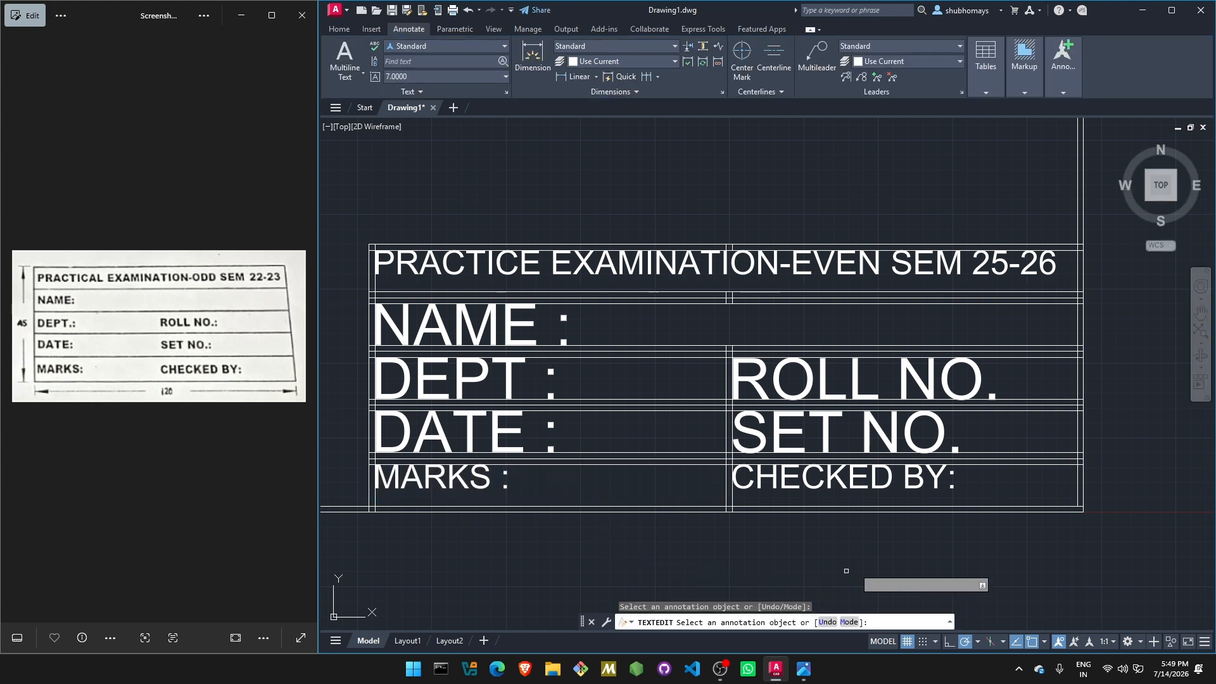
key(Return)
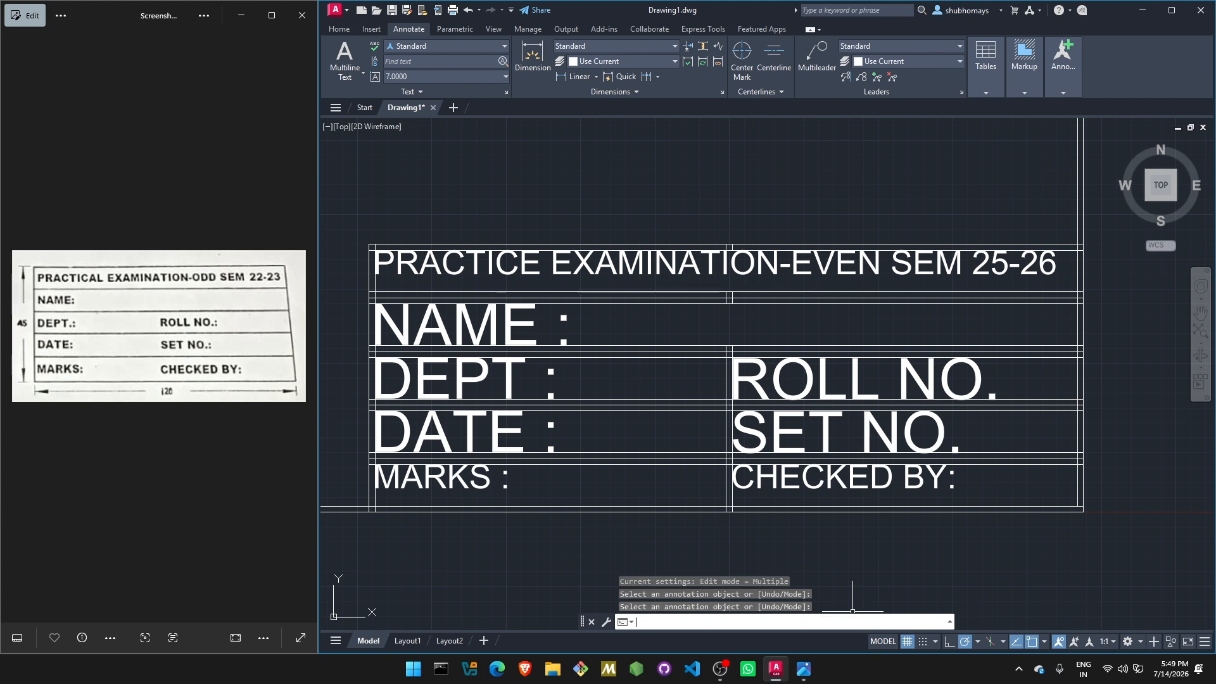
- Reopen the "CHECKED BY:" text for editing, select it all and reapply a text height of 4
text(TEXTEDIT)
key(Return)
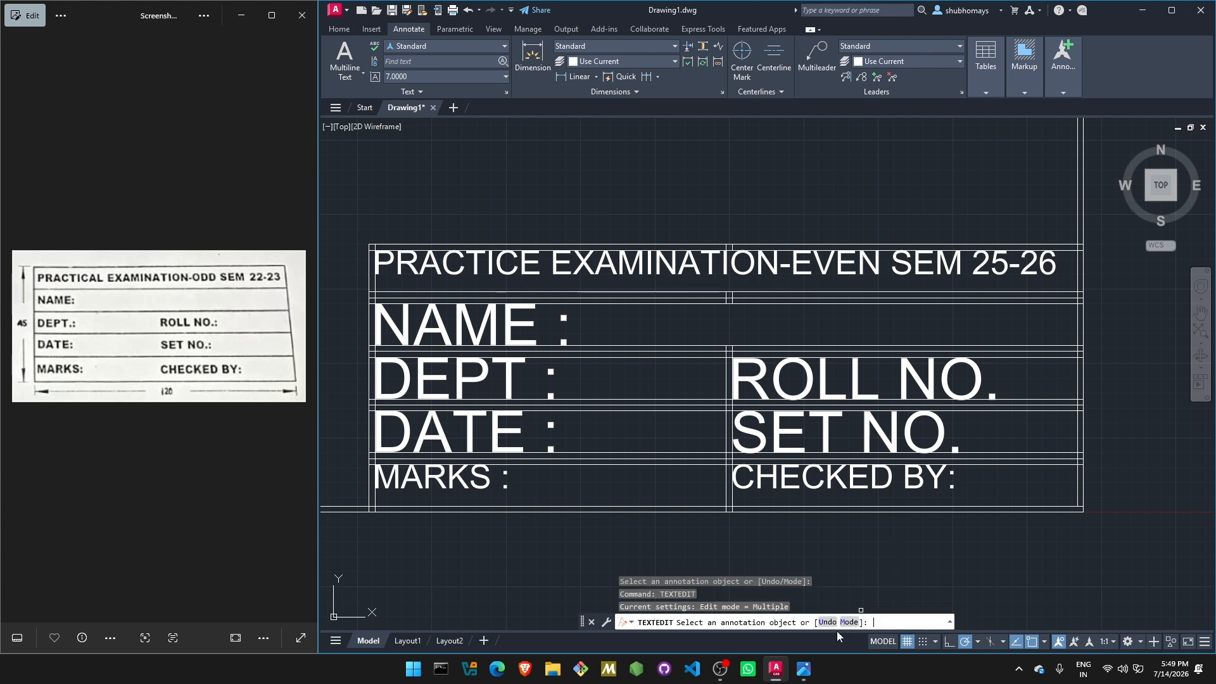
click(915, 488)
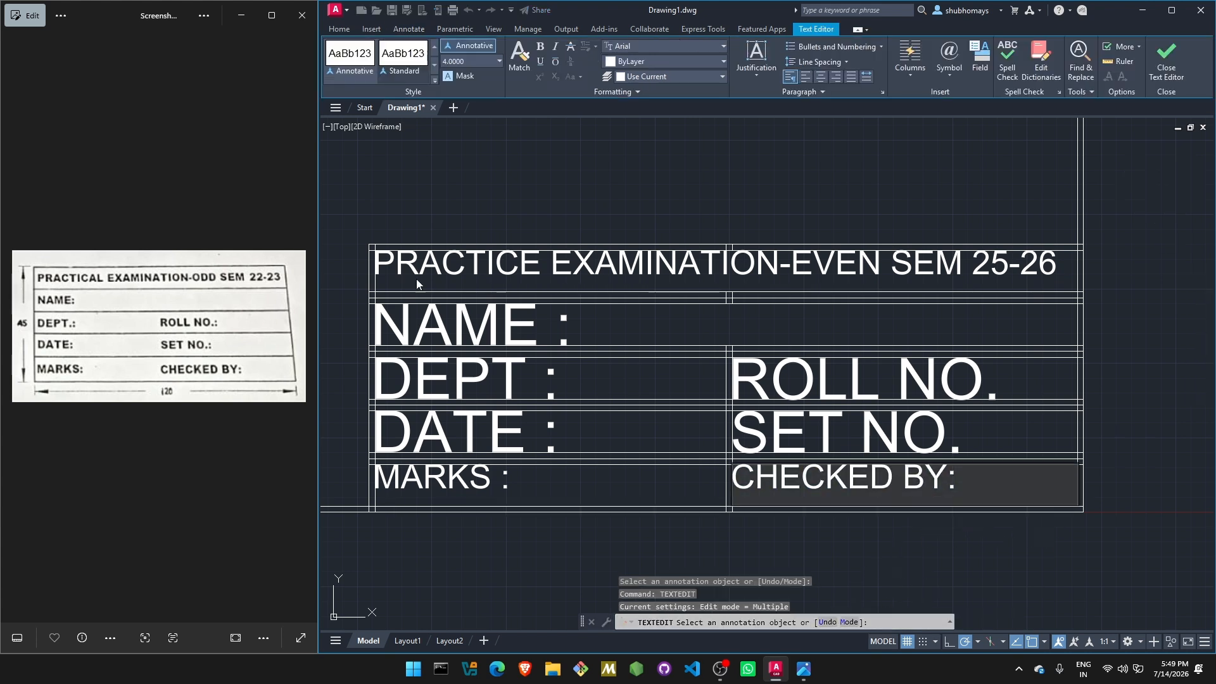
drag(958, 489, 736, 497)
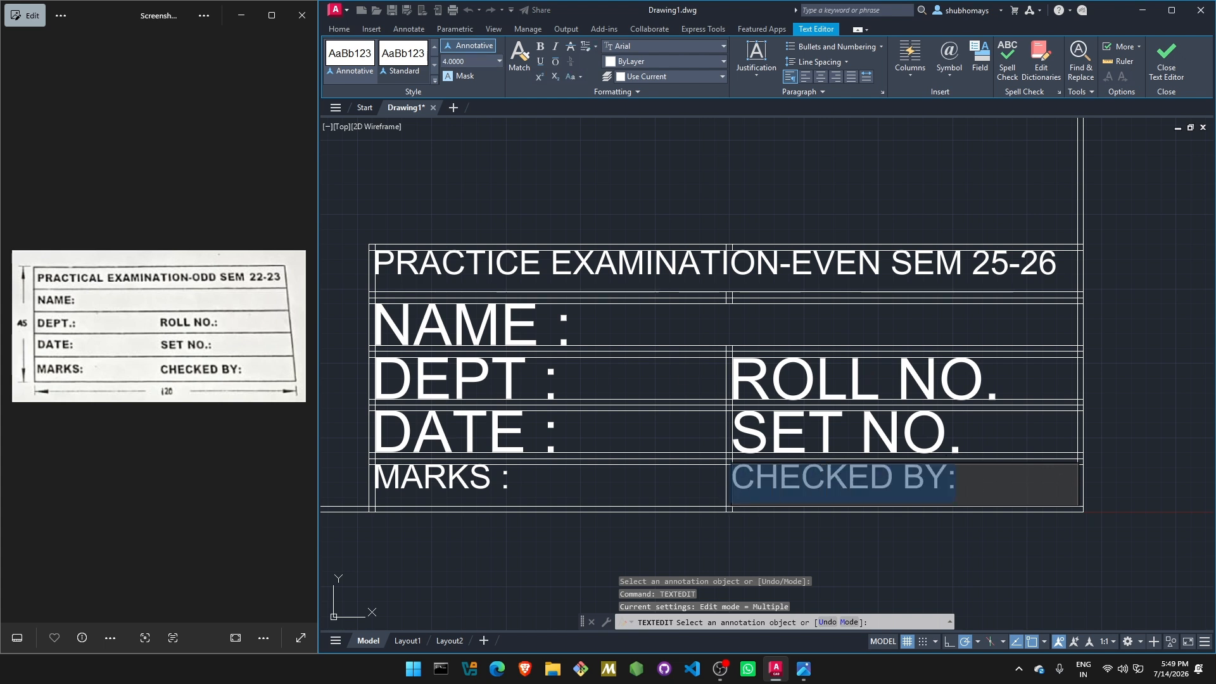
click(498, 62)
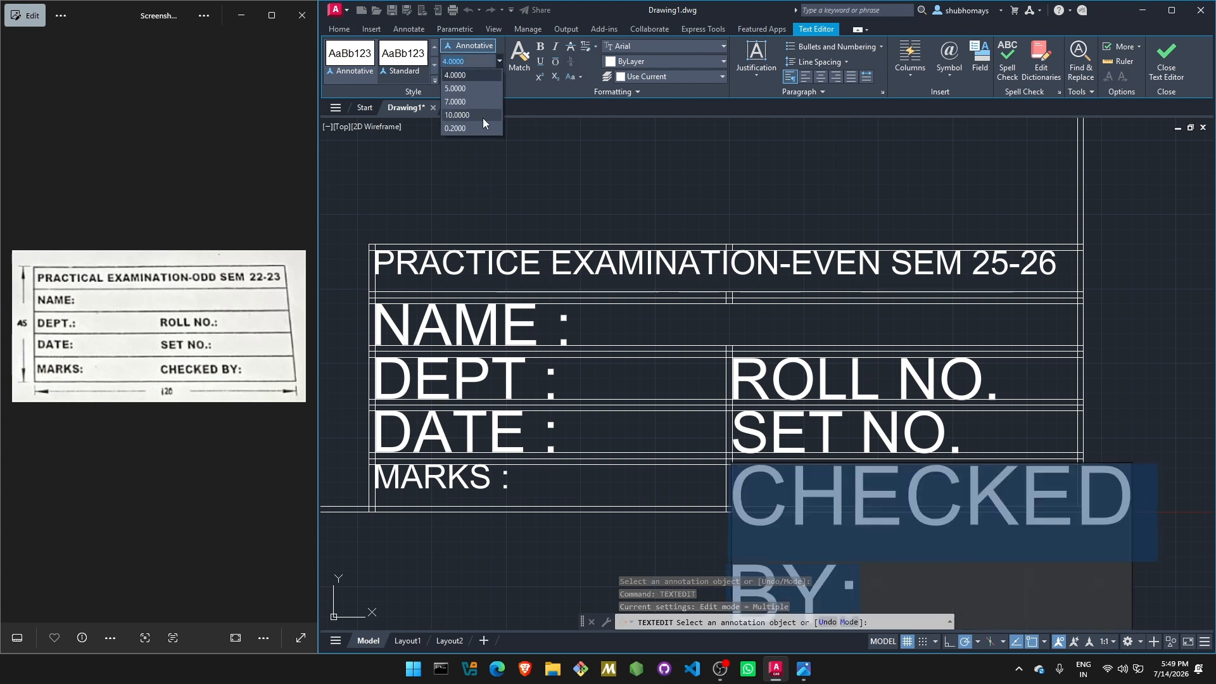
click(461, 77)
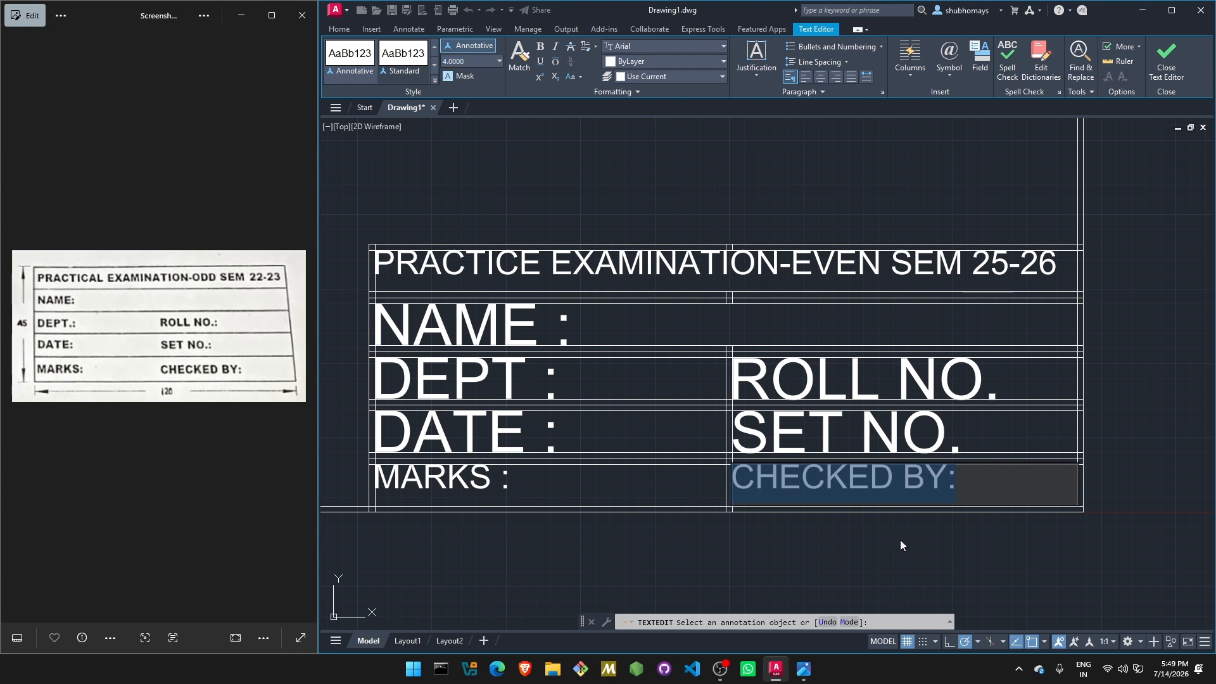
click(897, 592)
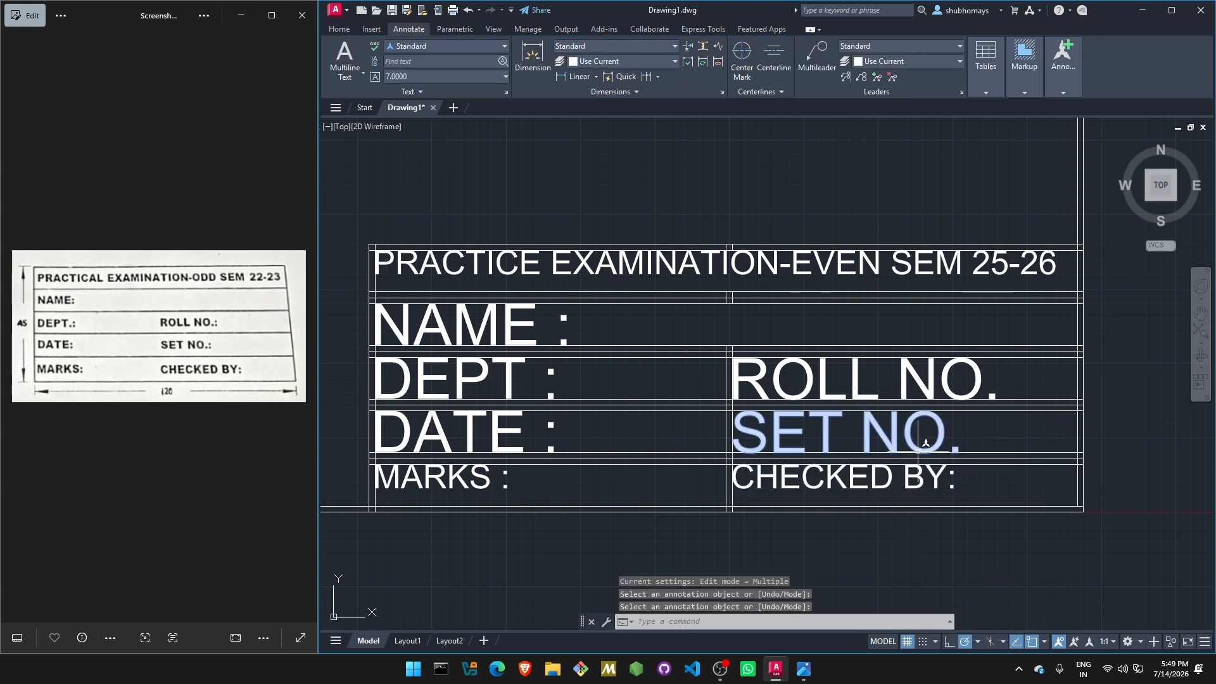
- Edit the "SET NO." text, select it all and set its height to 4, and finish editing
click(764, 613)
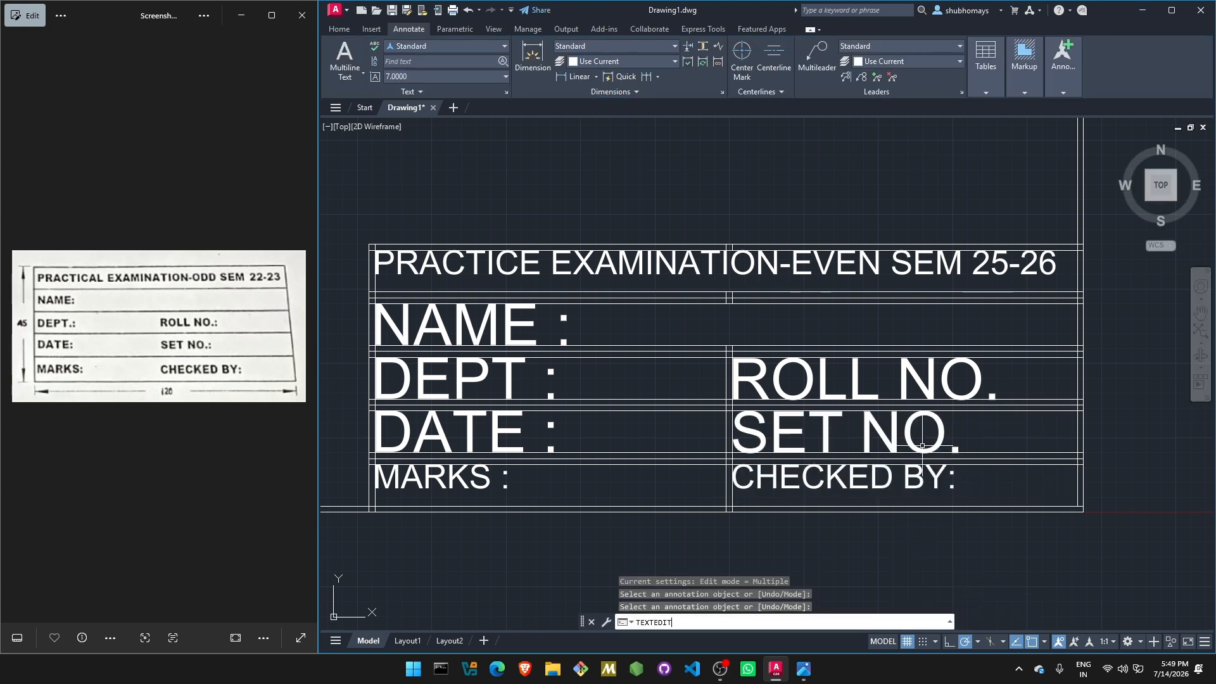
text(TEXTEDIT)
key(Return)
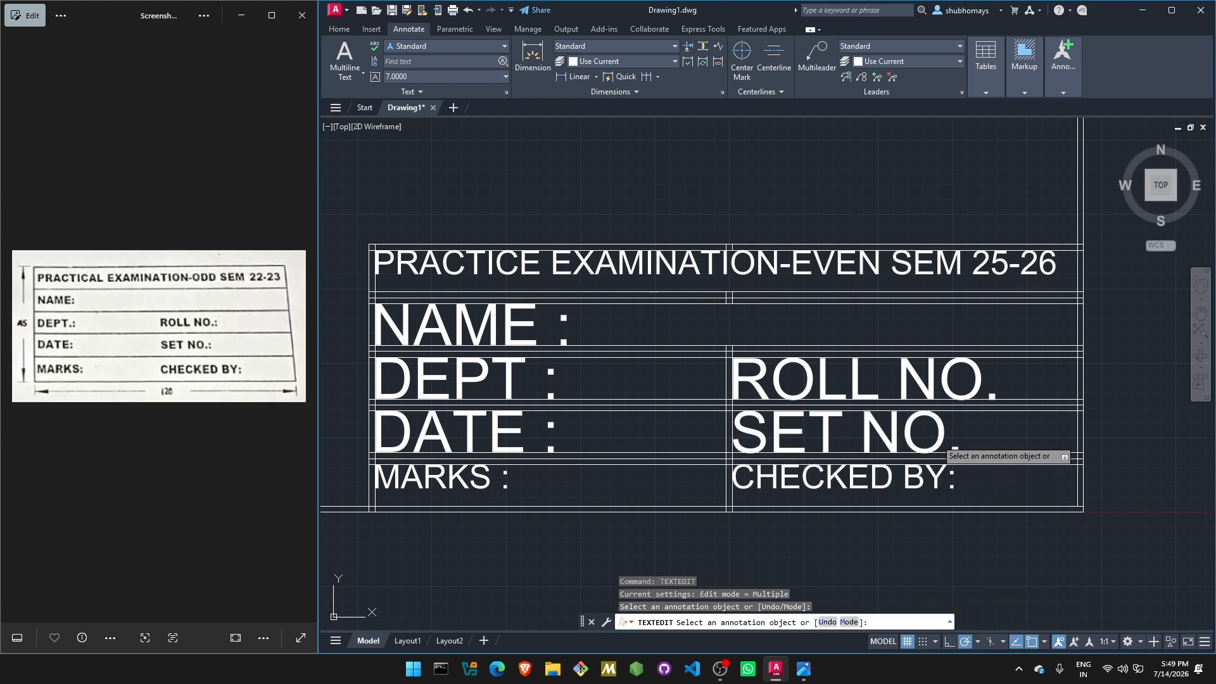
click(954, 444)
drag(969, 441, 733, 439)
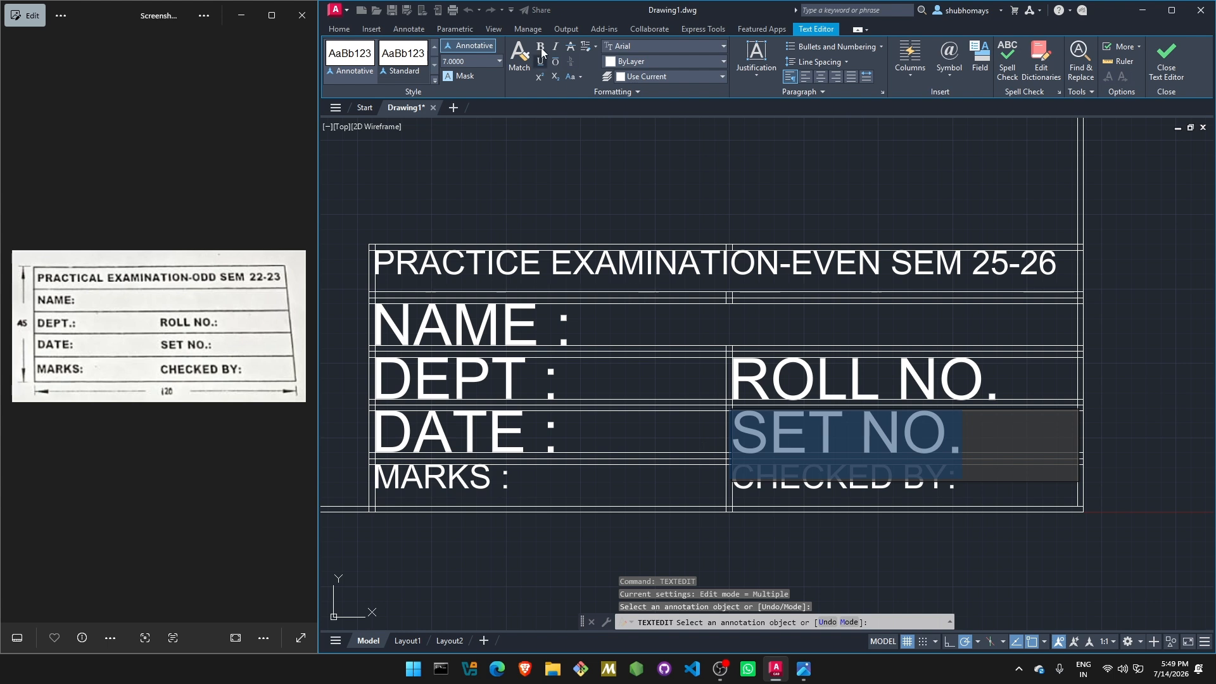
click(500, 61)
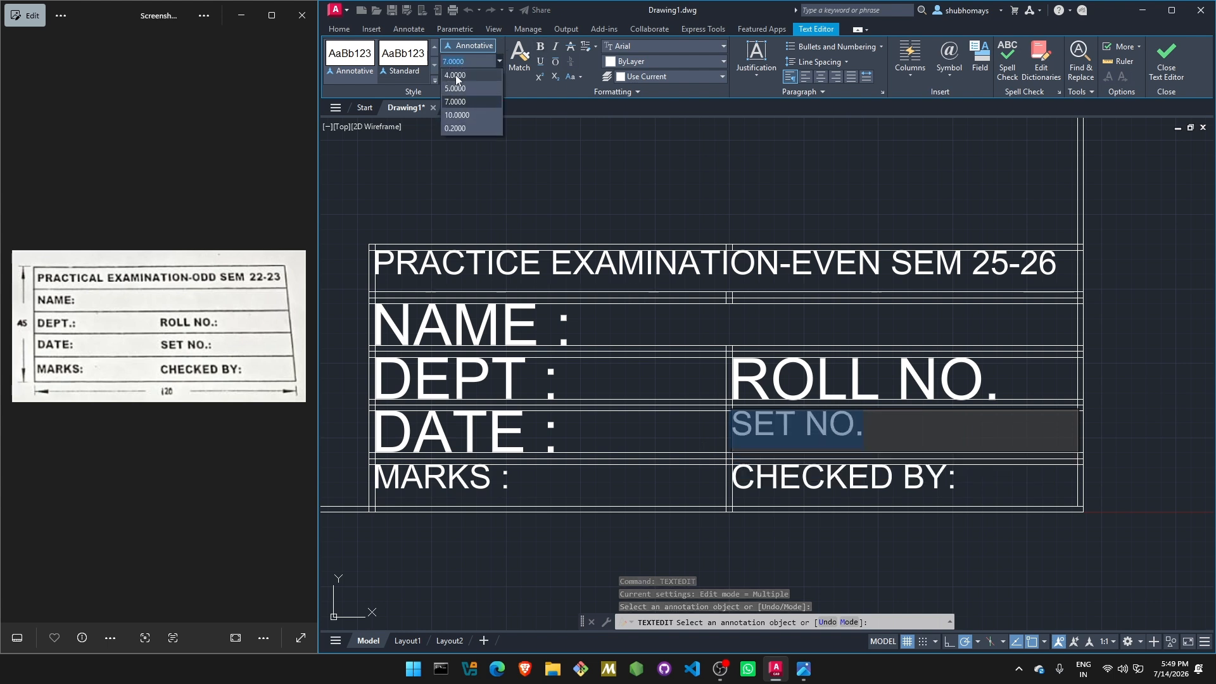
click(454, 74)
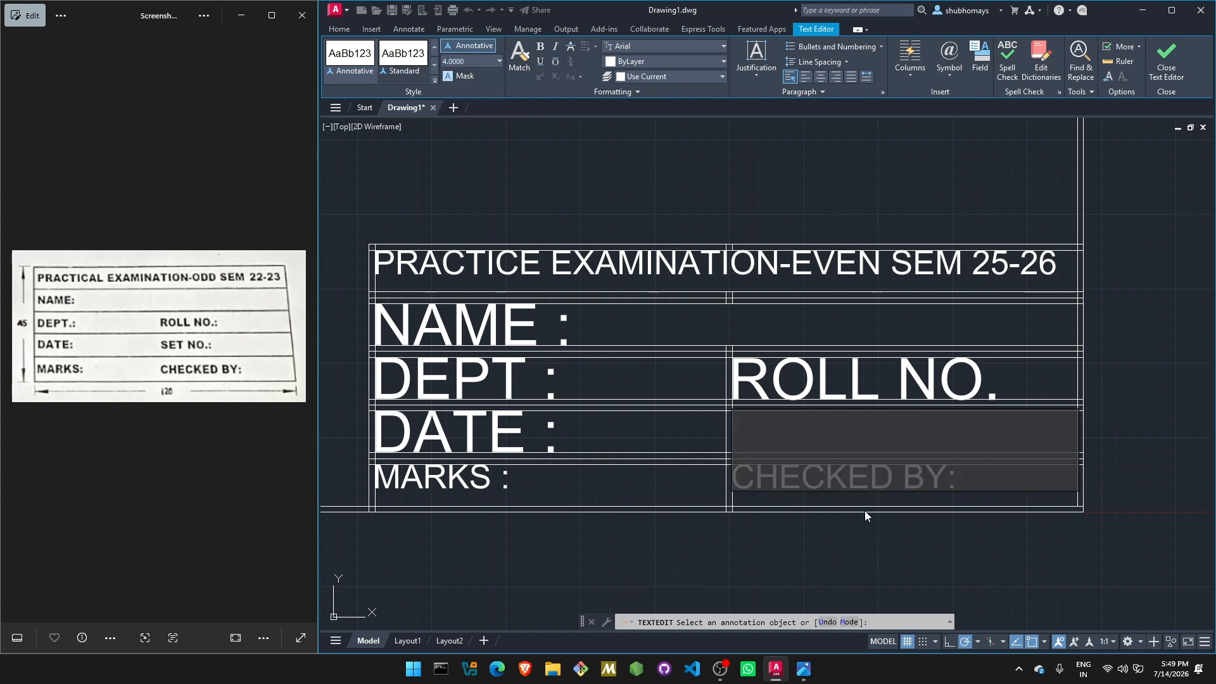
click(925, 556)
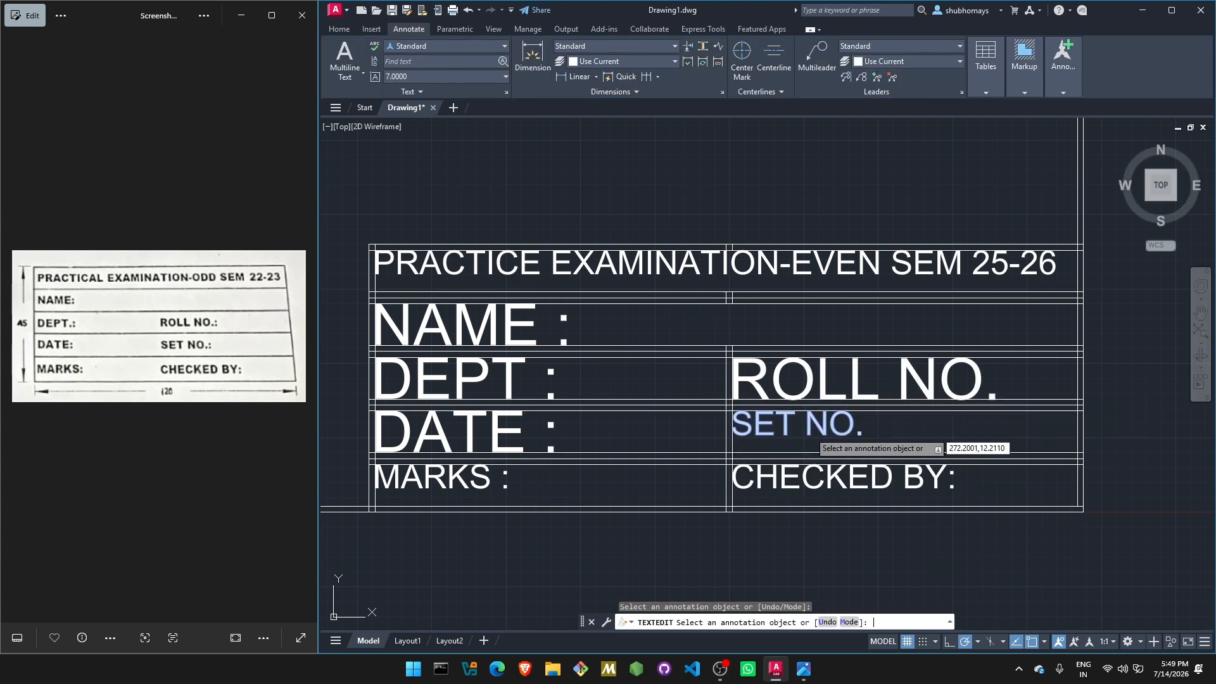
key(Escape)
- Edit the "ROLL NO." text, select all its characters, set their height to 4, and finish editing
key(Return)
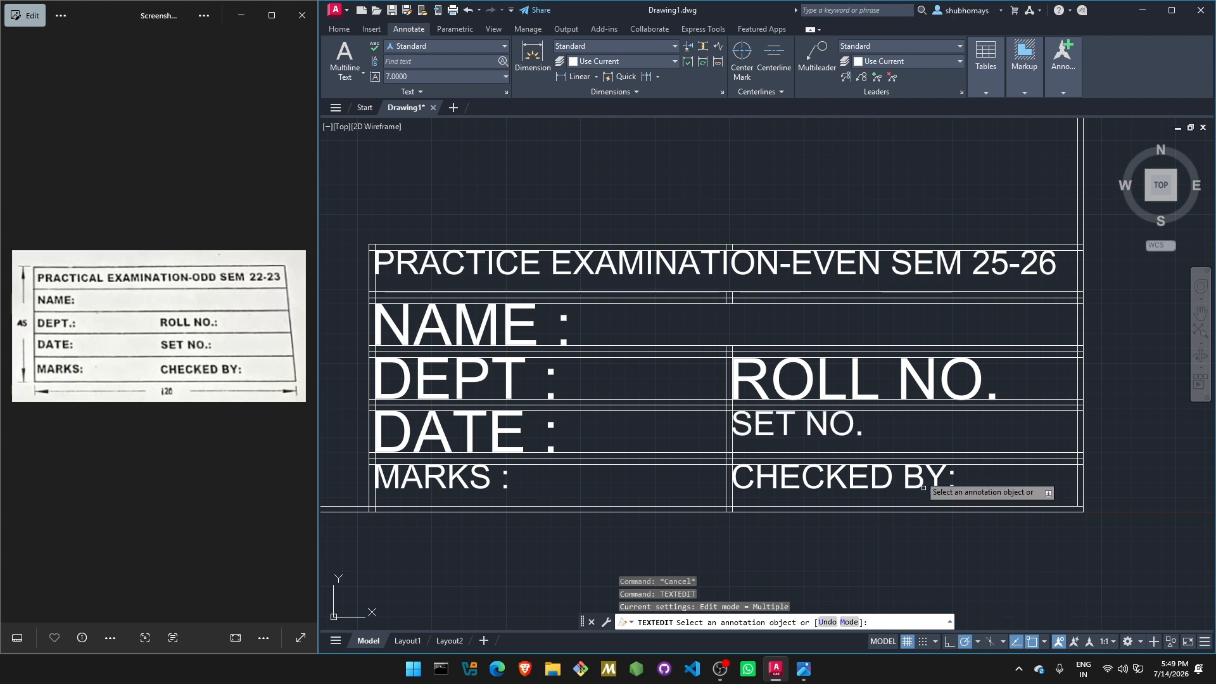
click(937, 383)
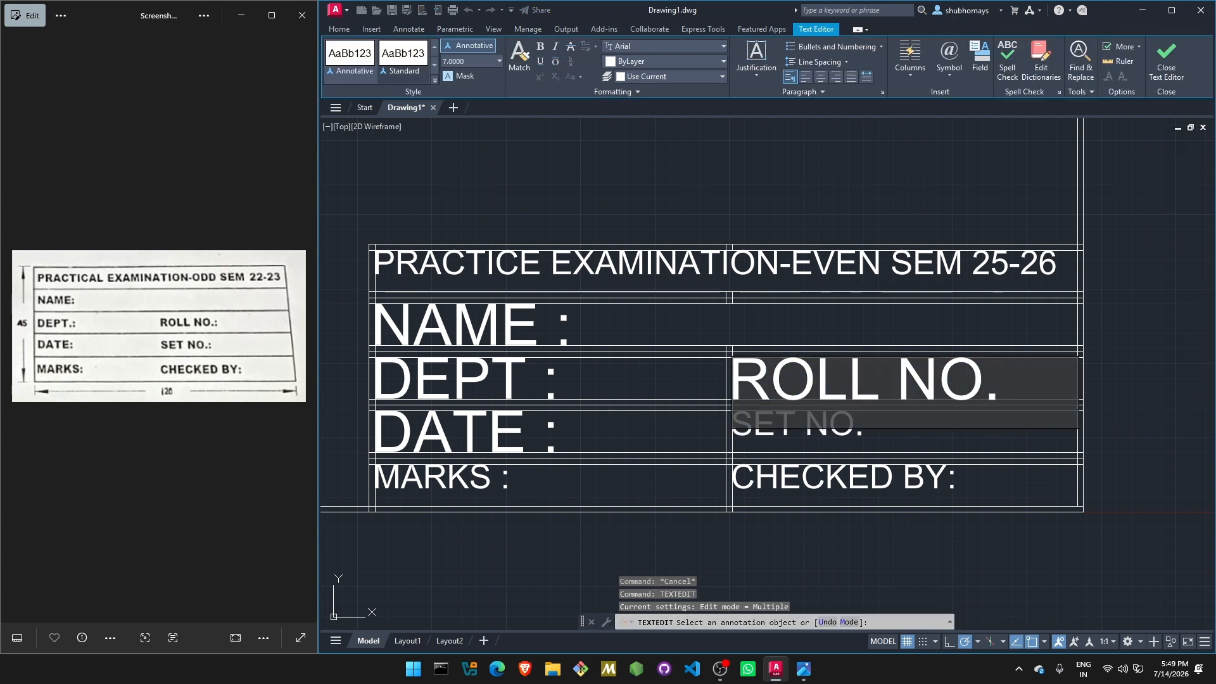
drag(999, 386, 731, 381)
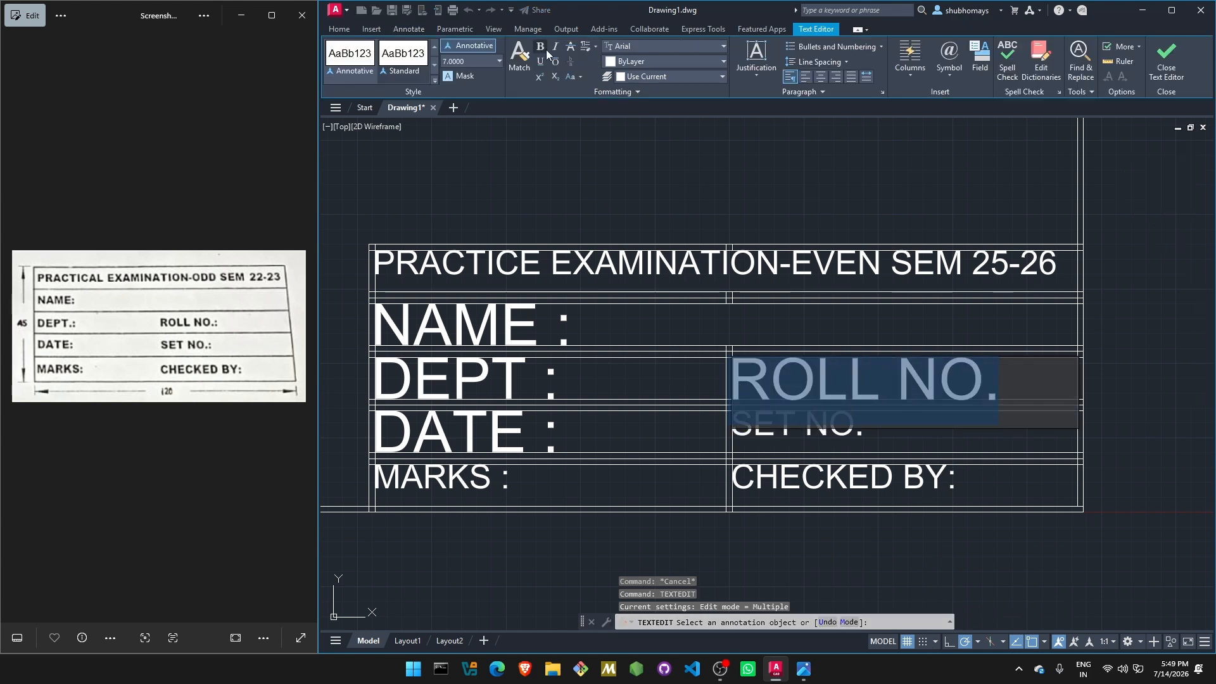
click(497, 62)
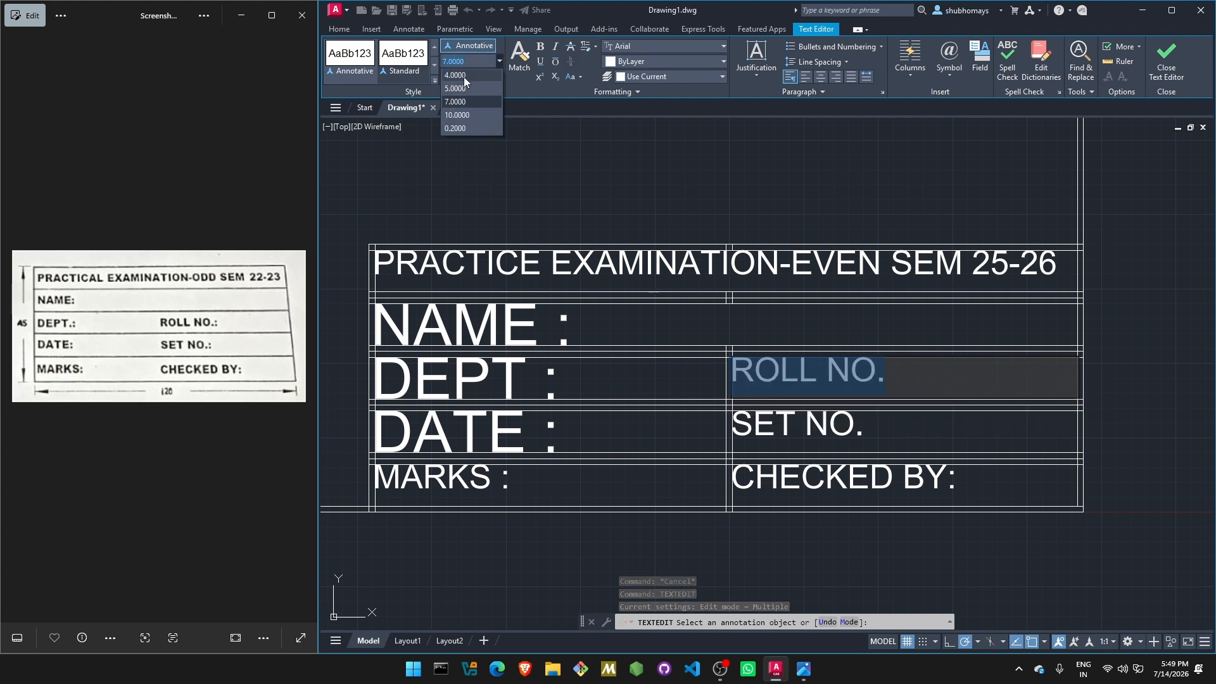
click(464, 77)
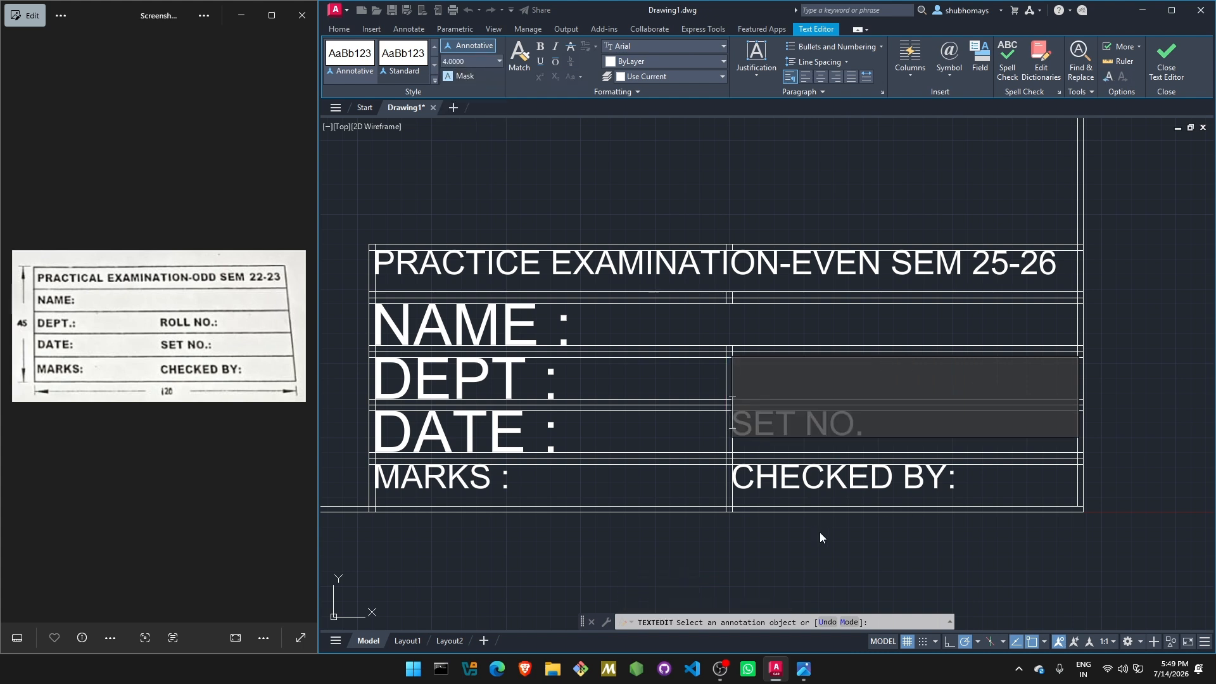
click(1001, 539)
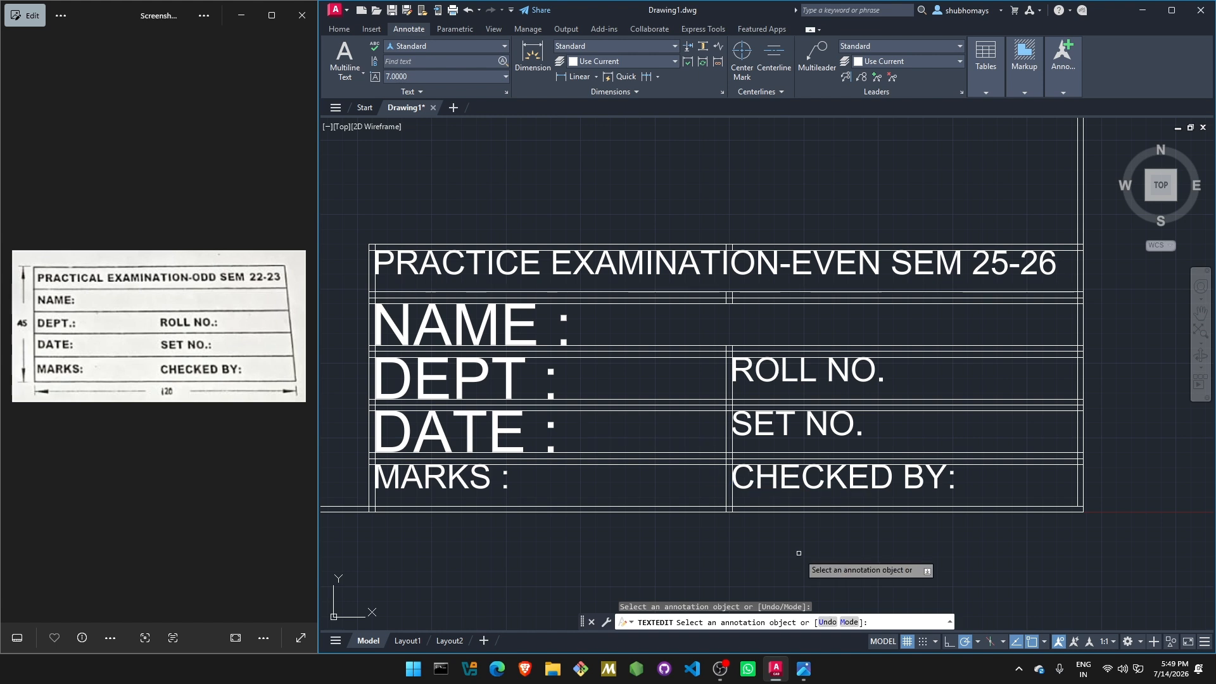
key(Escape)
key(Escape)
- Edit the "DEPT :" text, select all its characters, set their height to 4, and finish editing
key(Up)
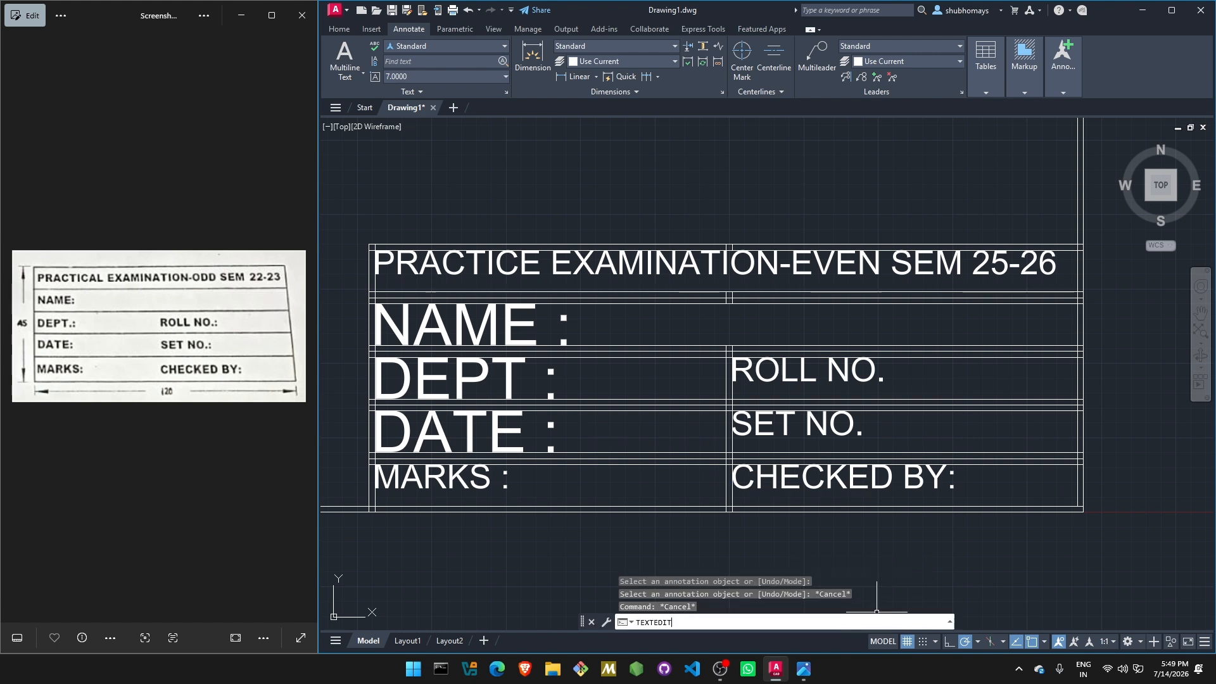
key(Return)
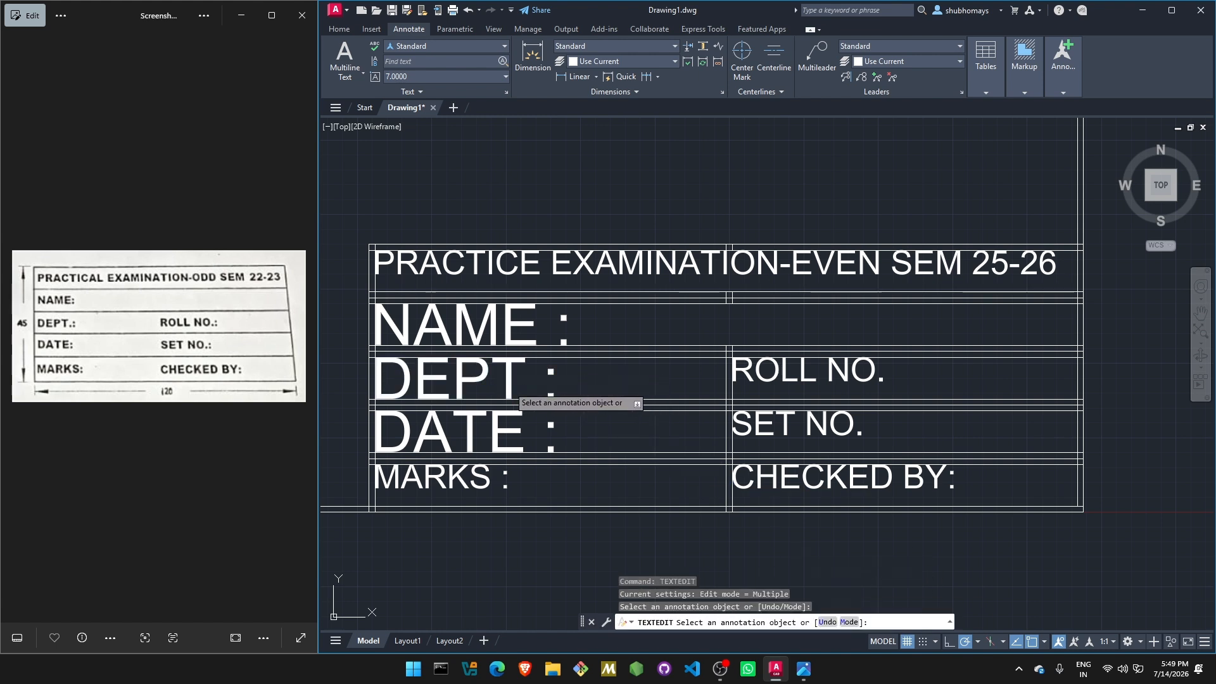
click(519, 369)
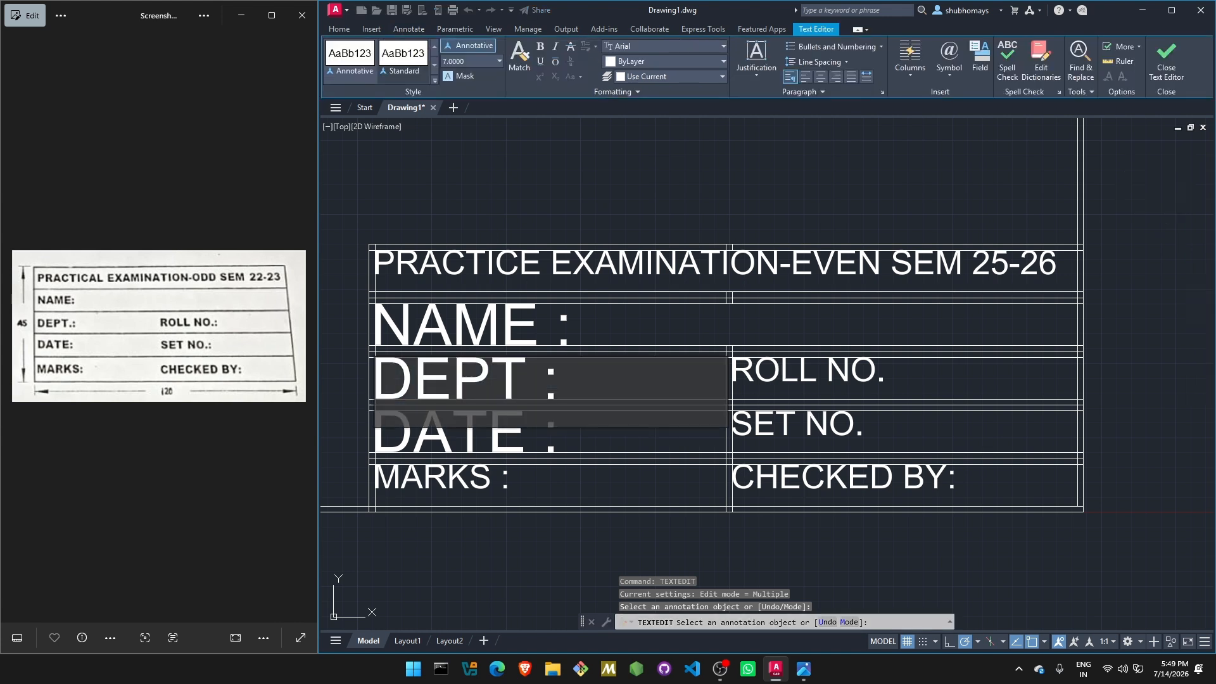
drag(557, 380, 372, 380)
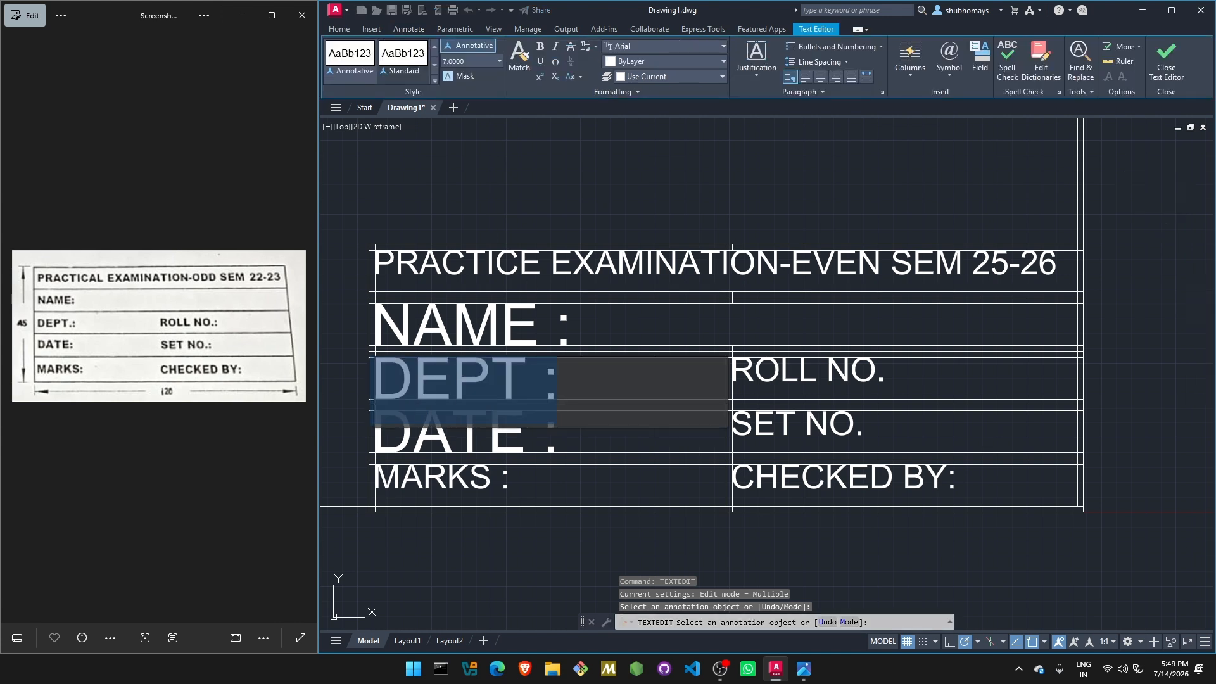
click(500, 59)
click(468, 108)
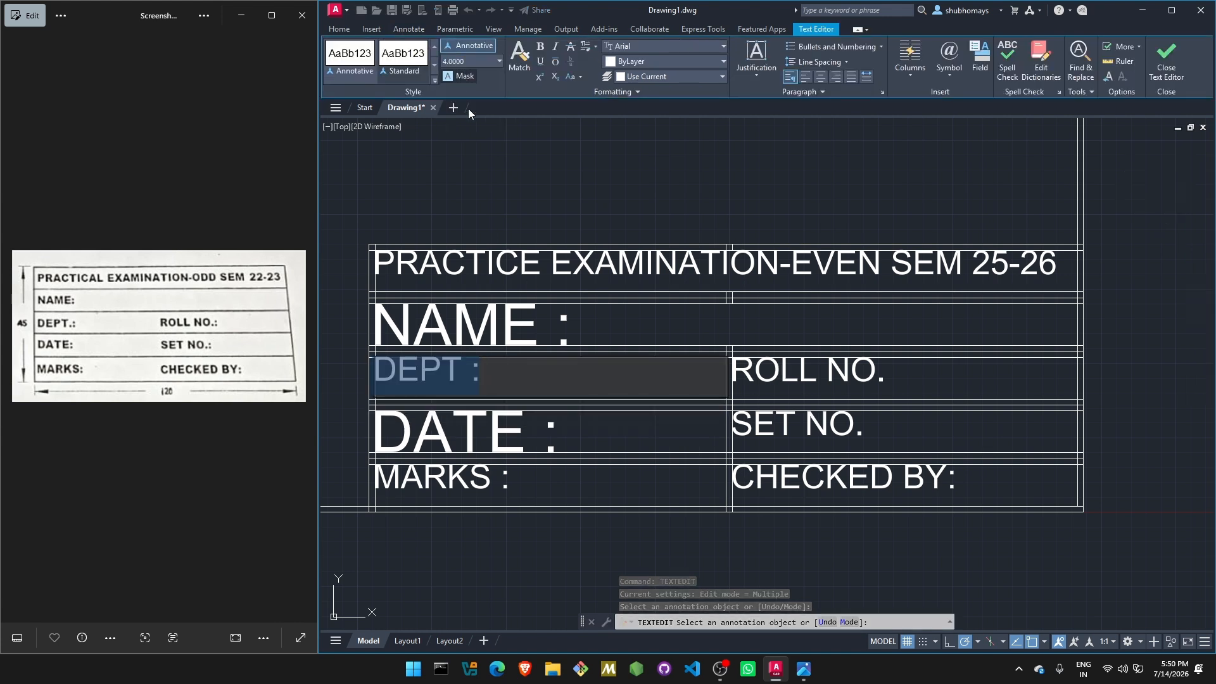
click(606, 461)
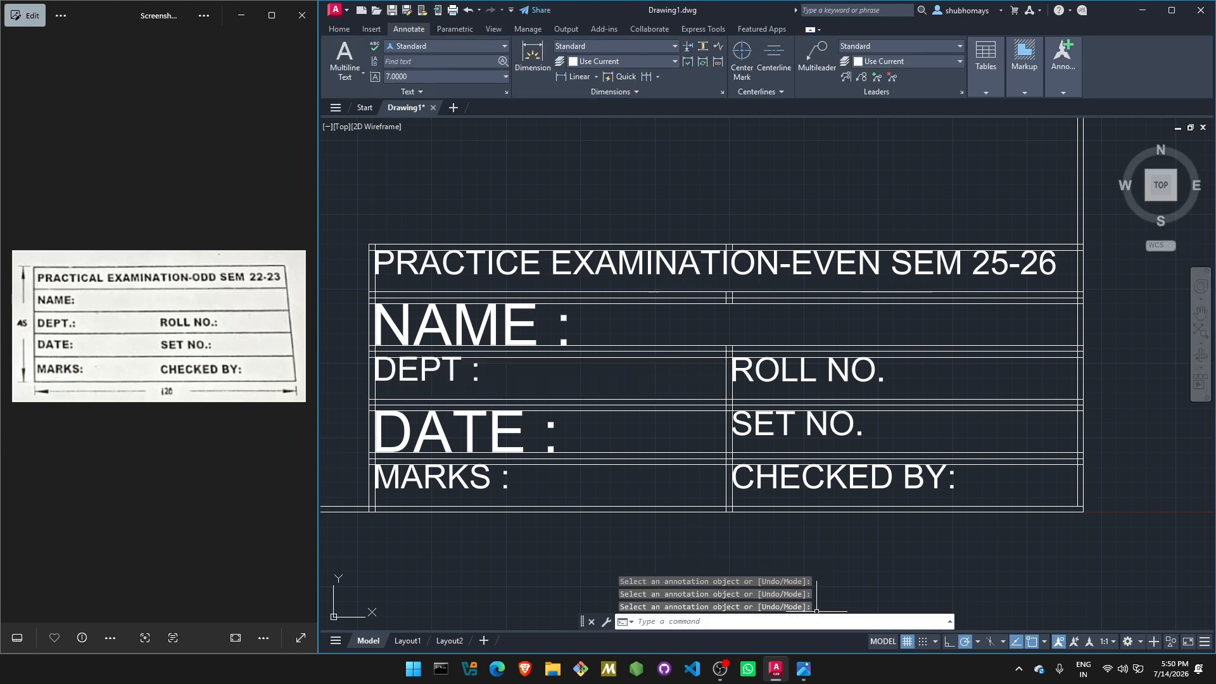
- Edit the "DATE :" text, select all its characters and set their height to 4
key(Return)
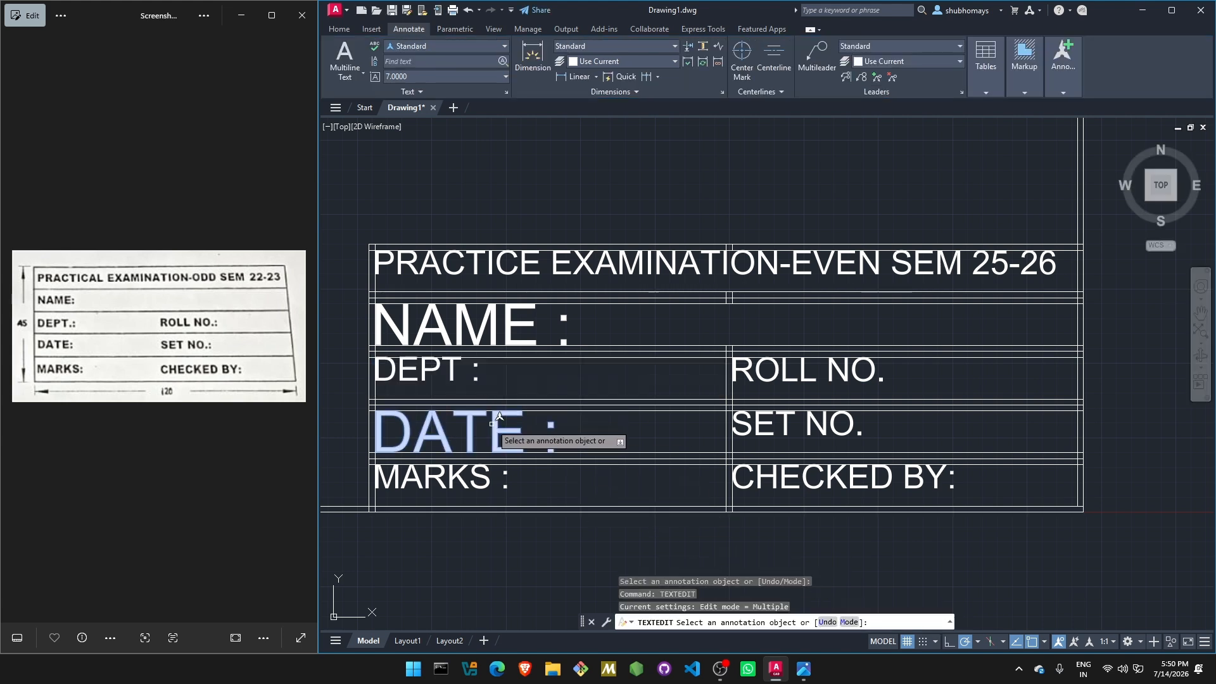
click(507, 433)
drag(561, 437, 372, 437)
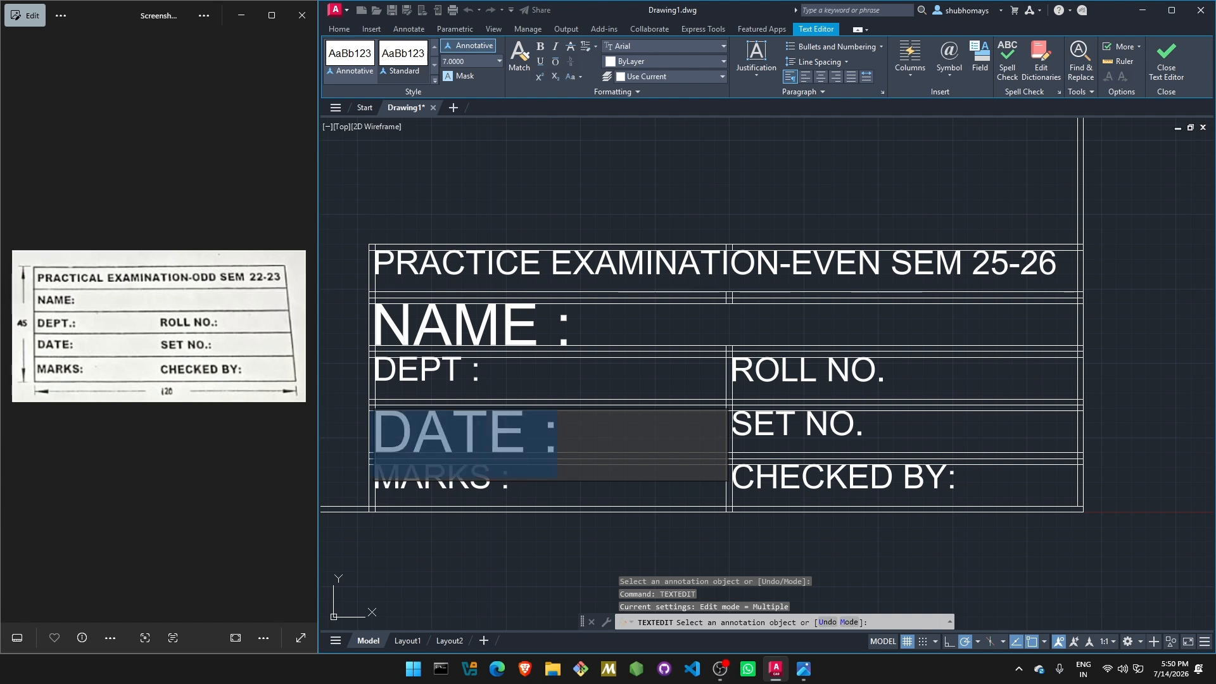
click(498, 61)
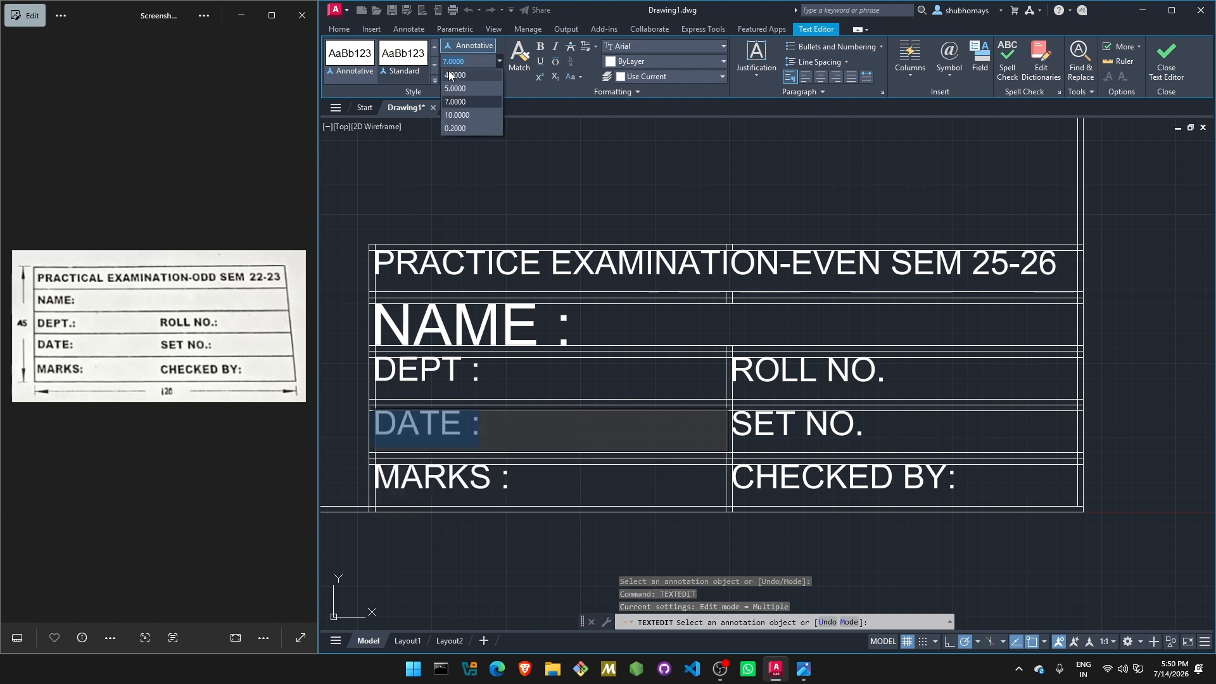
click(456, 79)
key(Escape)
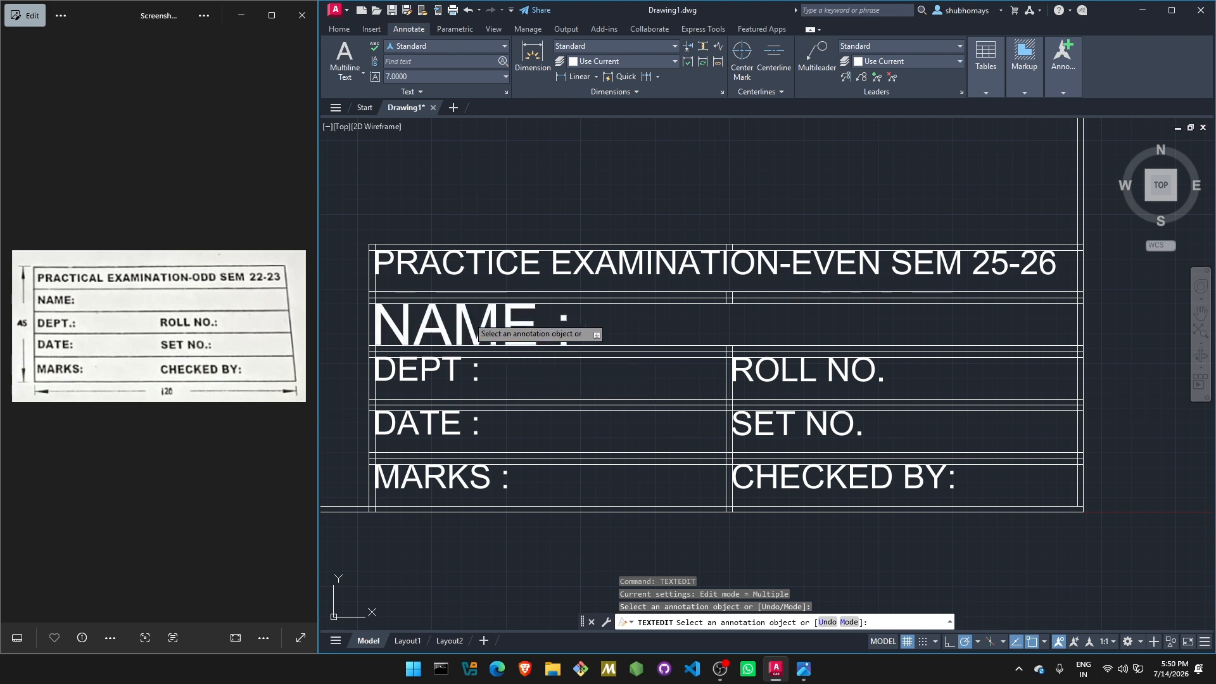
- Edit the "NAME :" text, select it all, set its height to 4, and finish editing
click(574, 330)
key(ctrl+a)
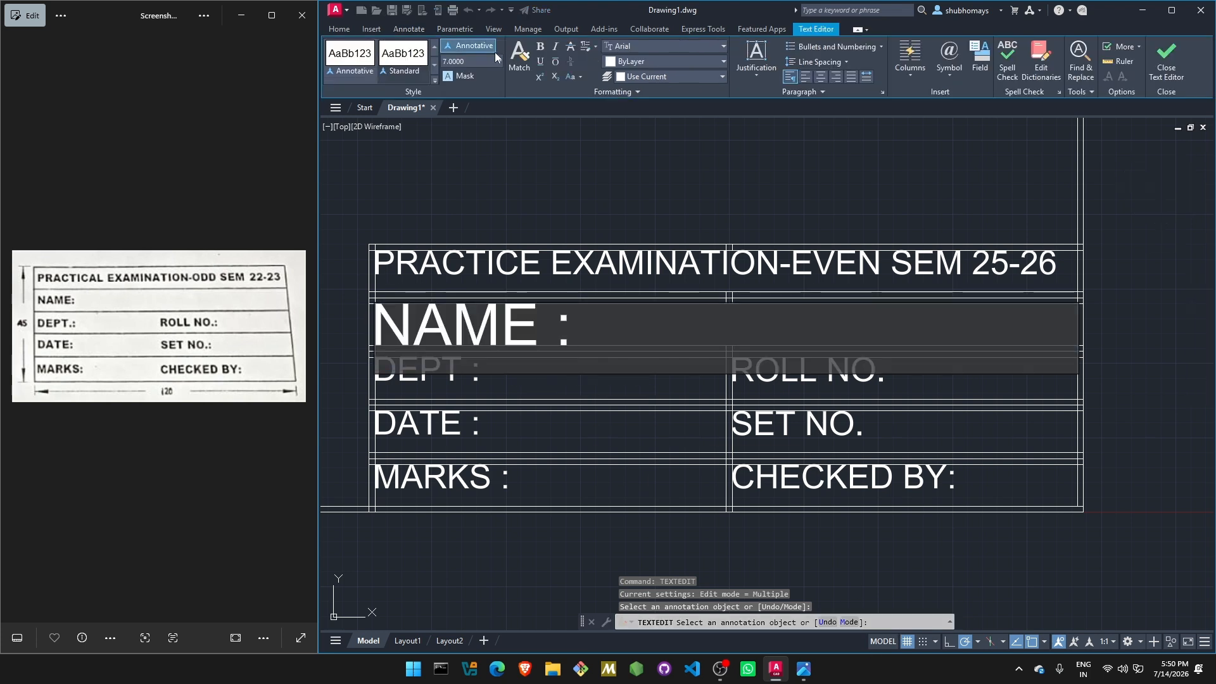
click(499, 61)
click(466, 76)
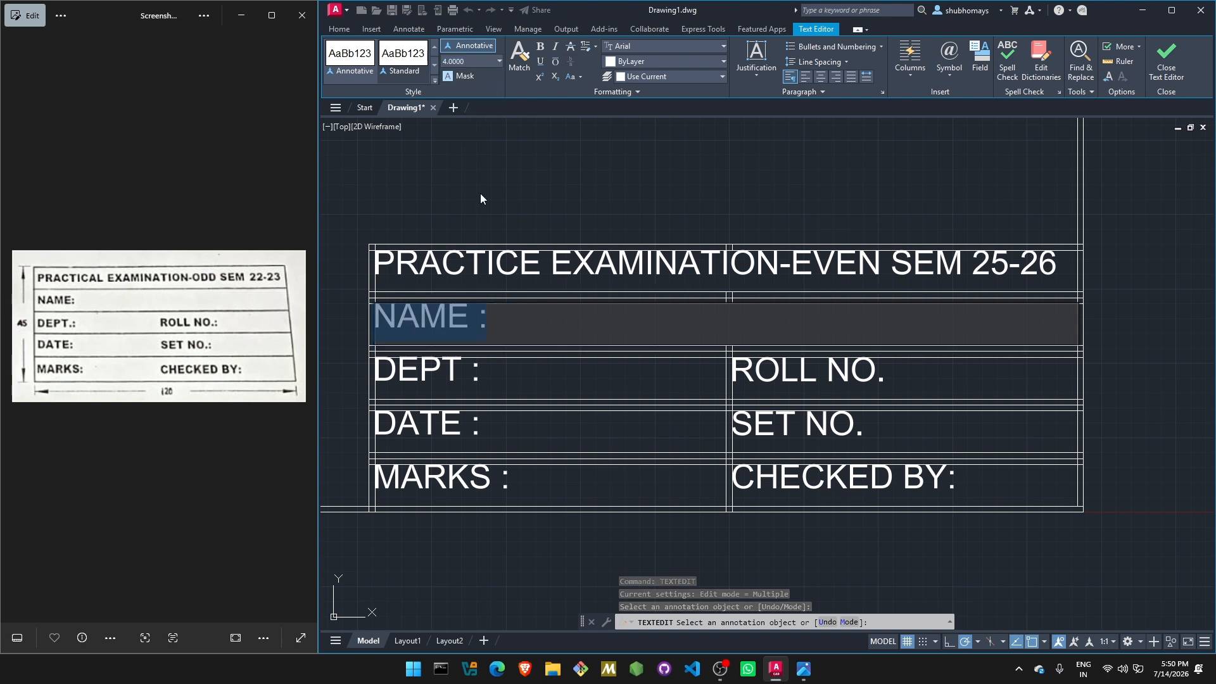
click(500, 573)
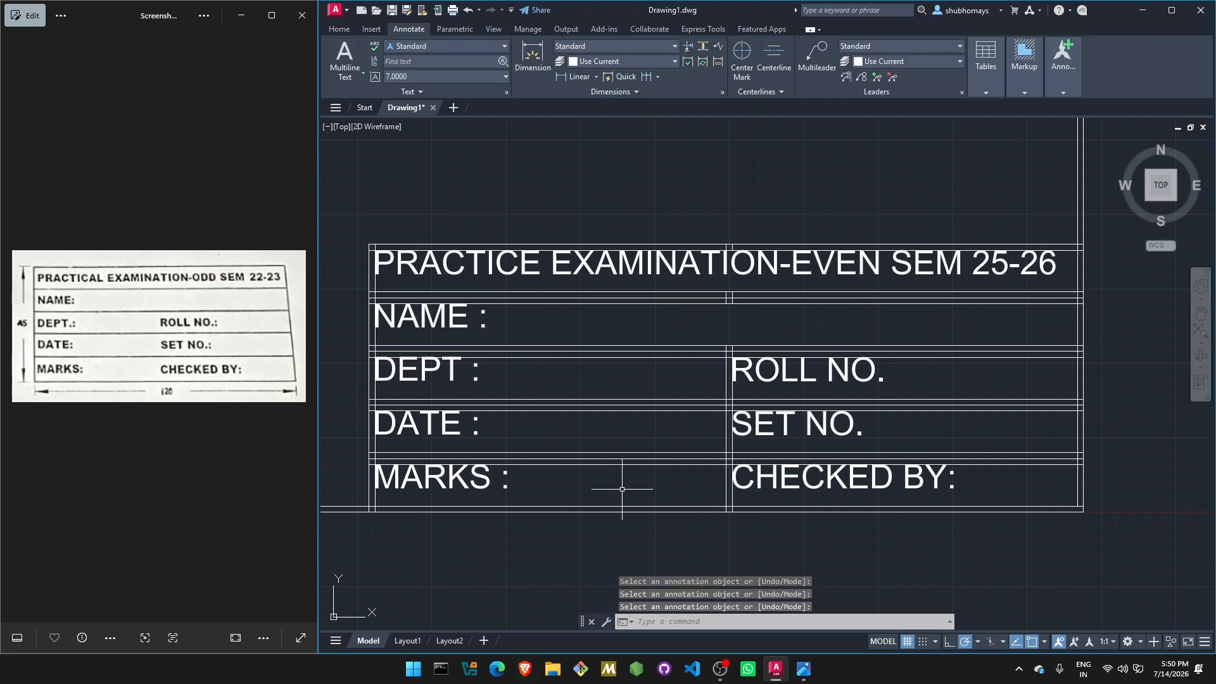
- Erase the redundant offset lines along the title block's borders, row dividers and centre divider, leaving single lines
scroll(683, 370, down, 1)
scroll(690, 345, up, 2)
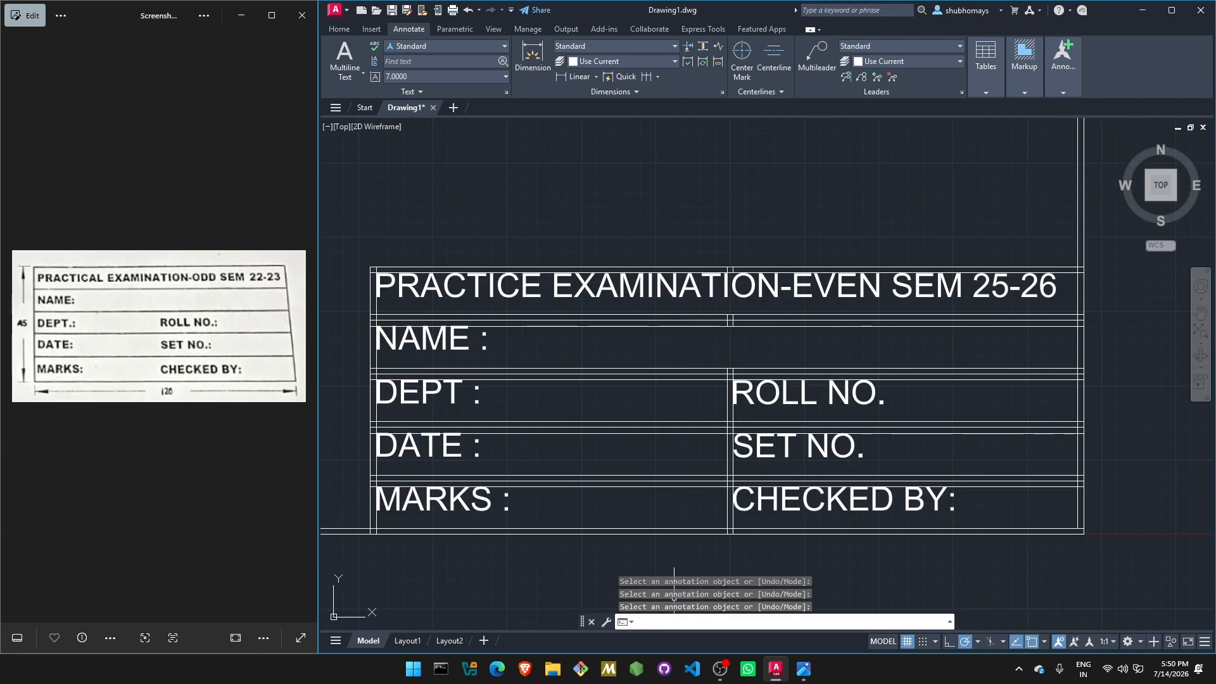
text(ERASE)
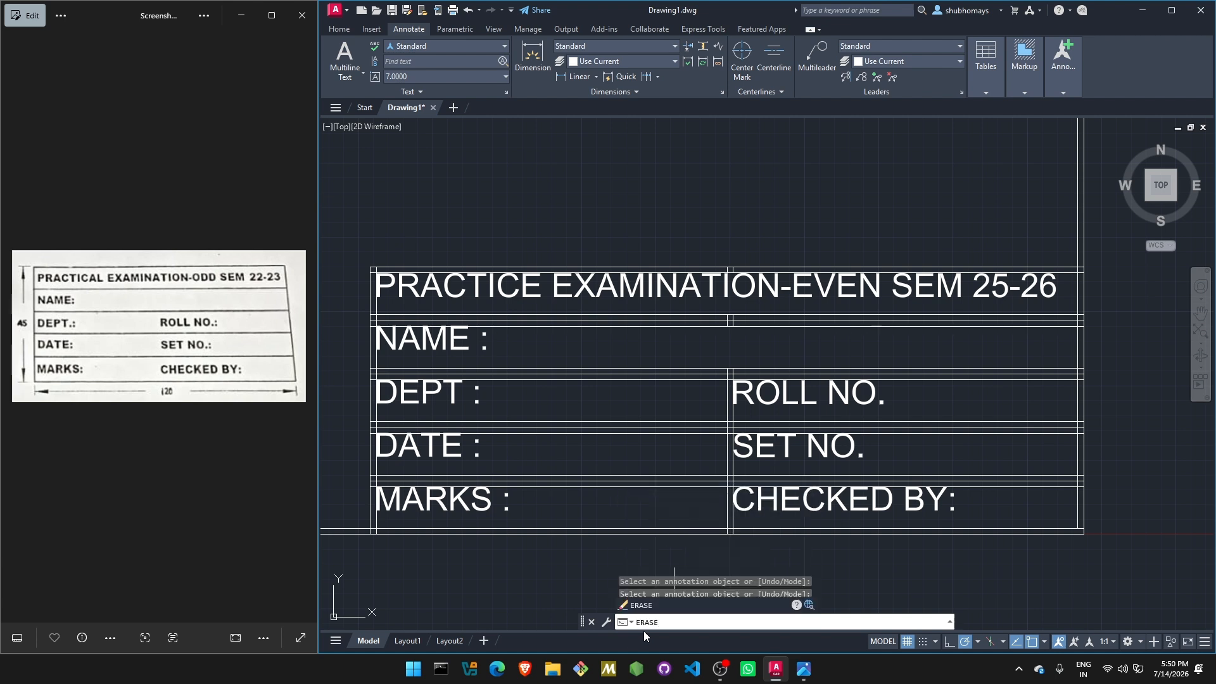
key(Return)
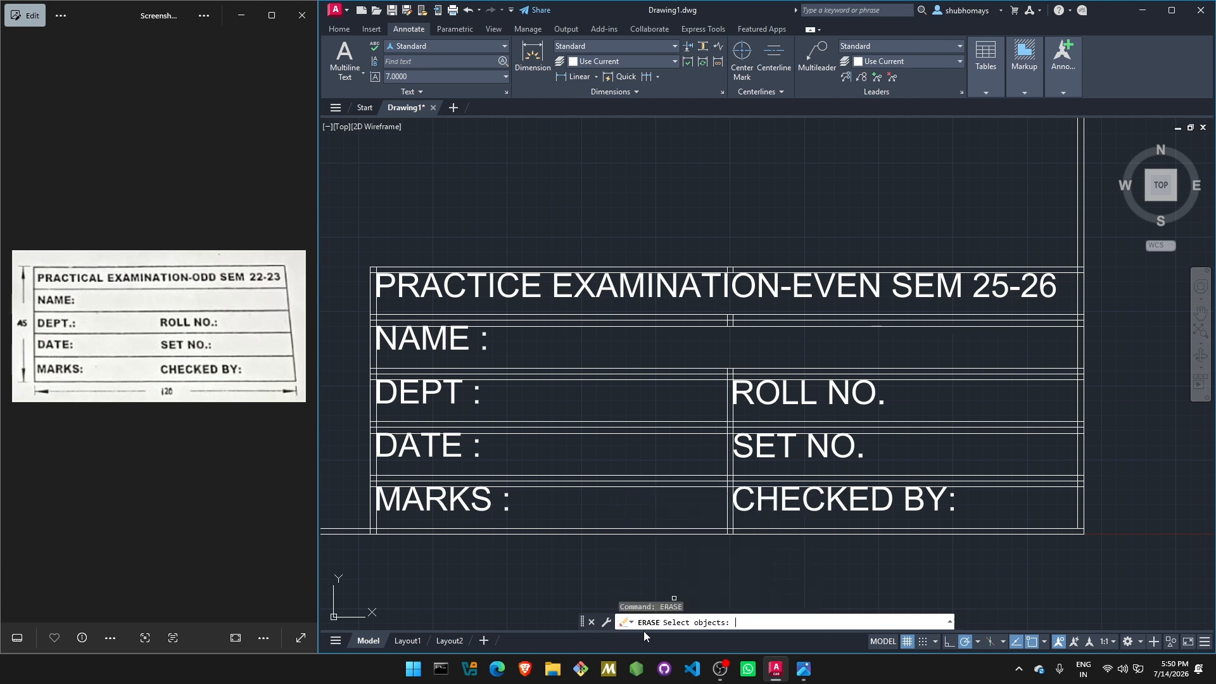
click(359, 527)
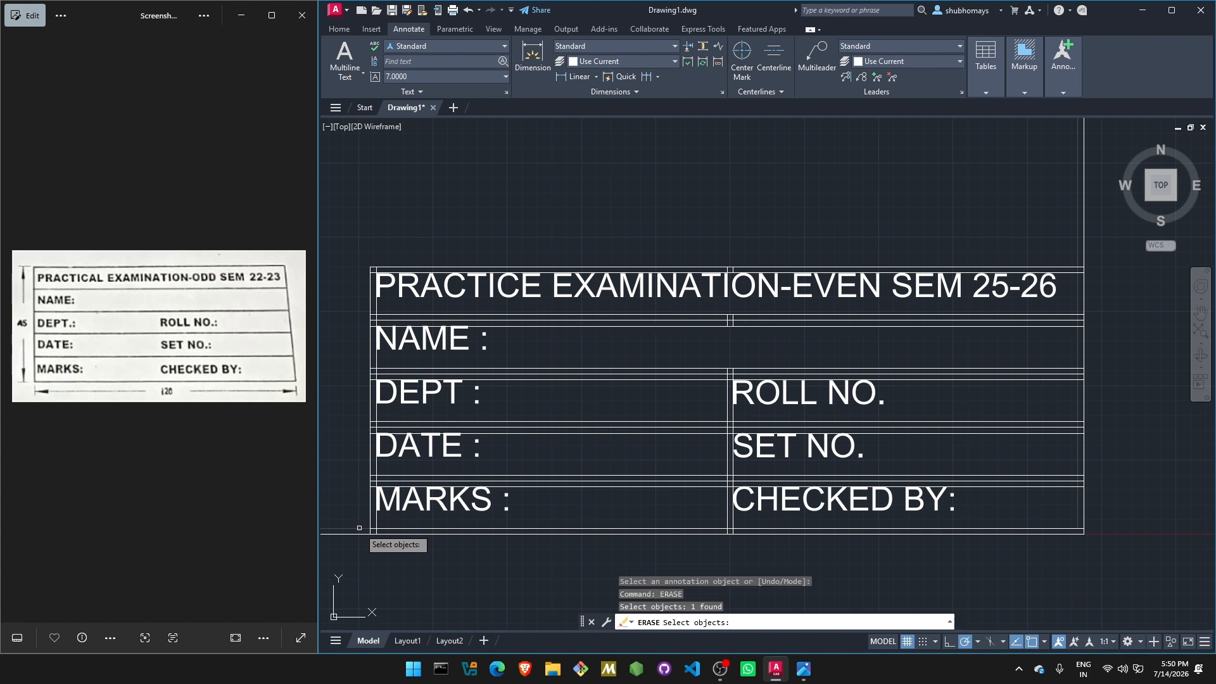
click(489, 529)
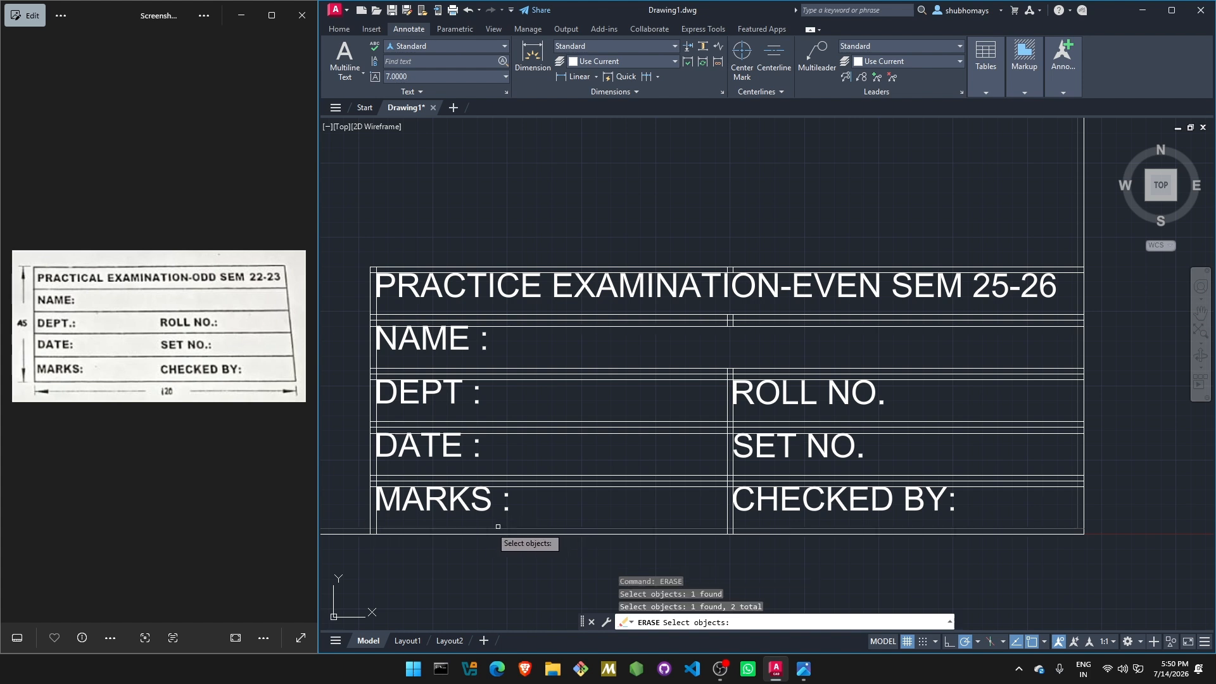
click(376, 472)
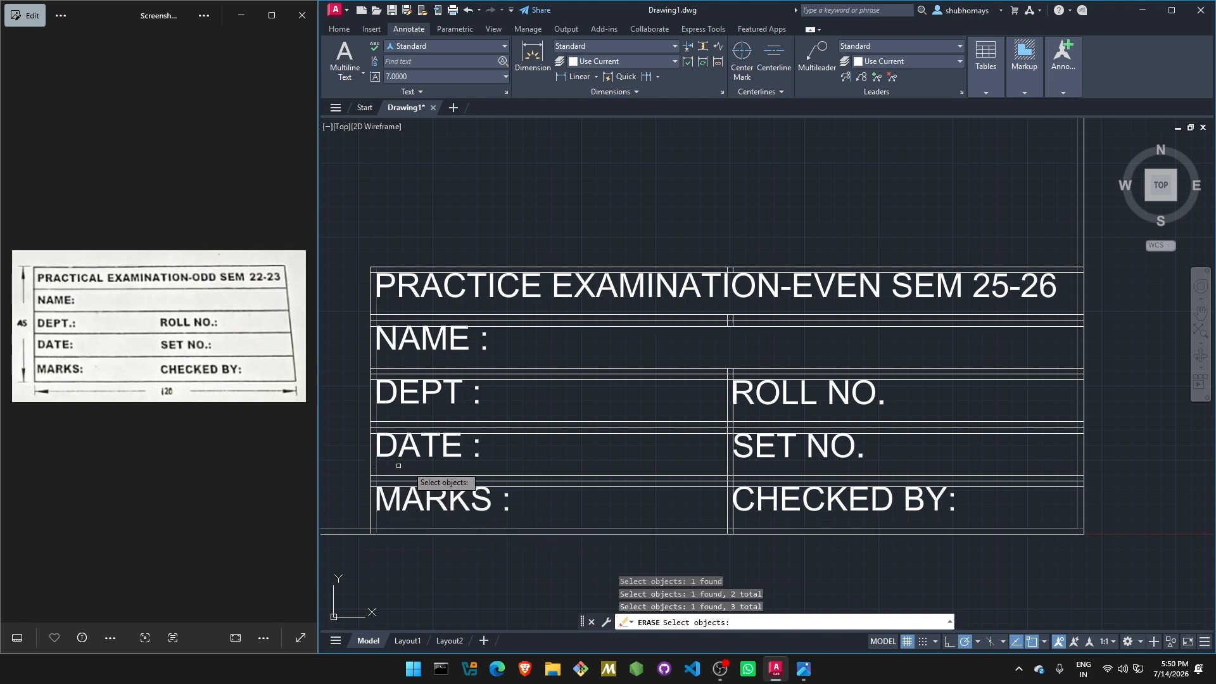
click(546, 435)
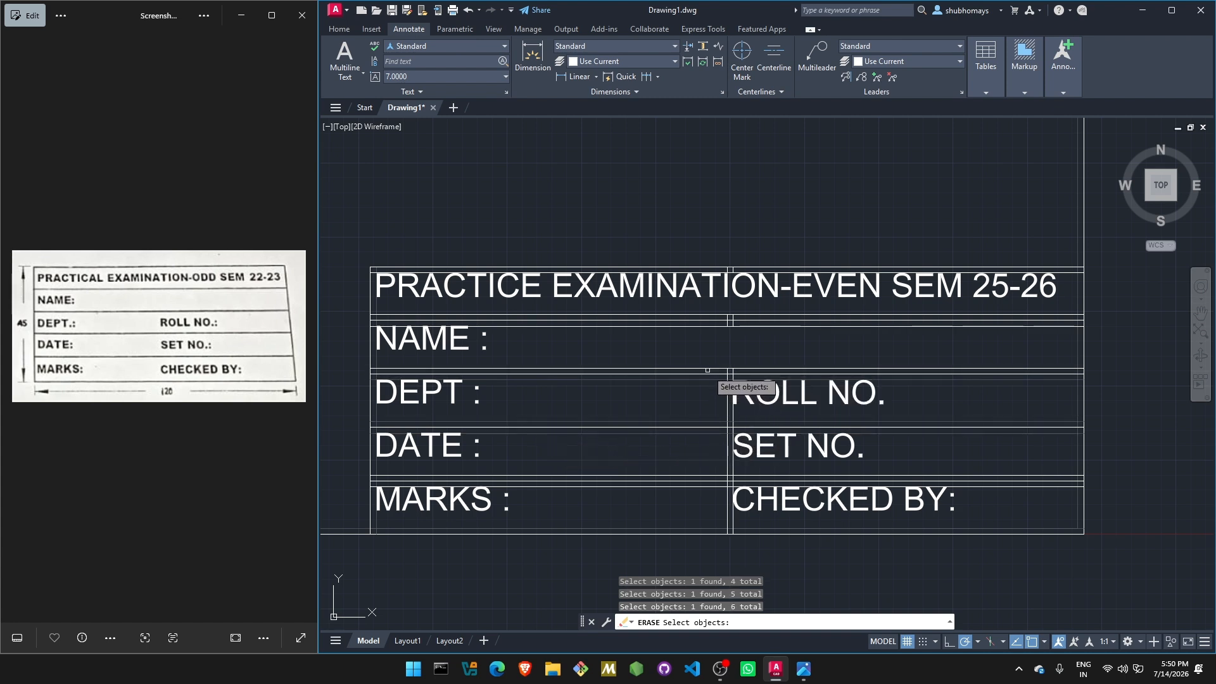
click(733, 419)
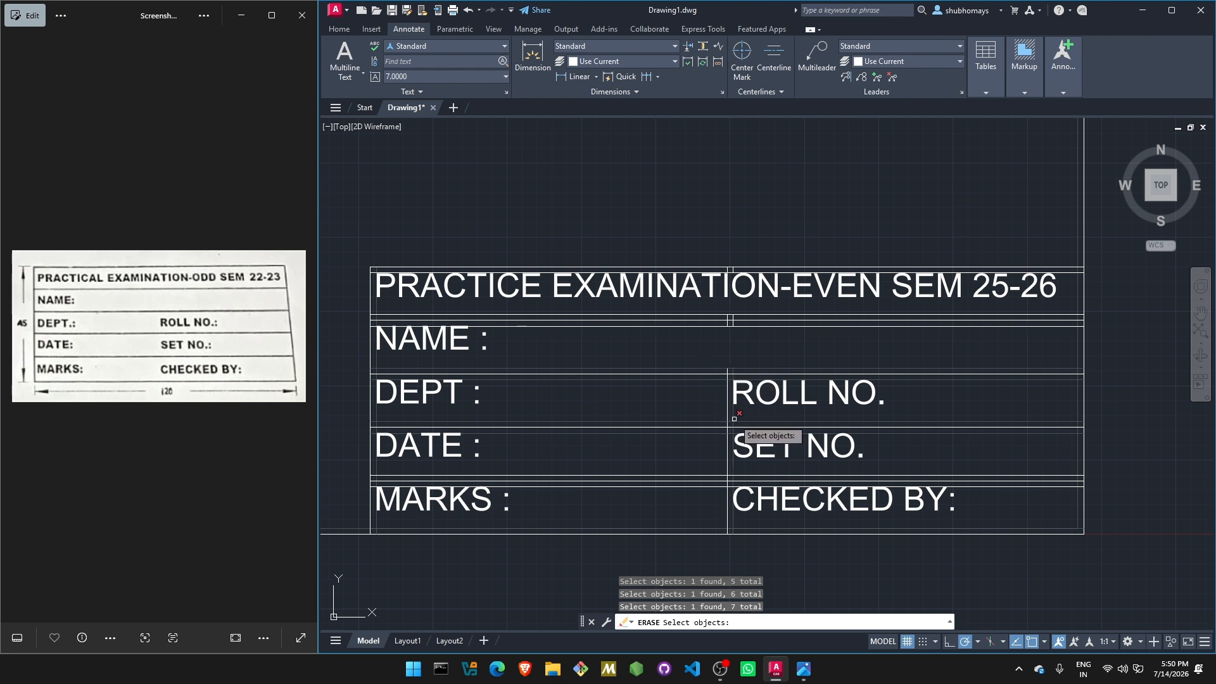
click(773, 486)
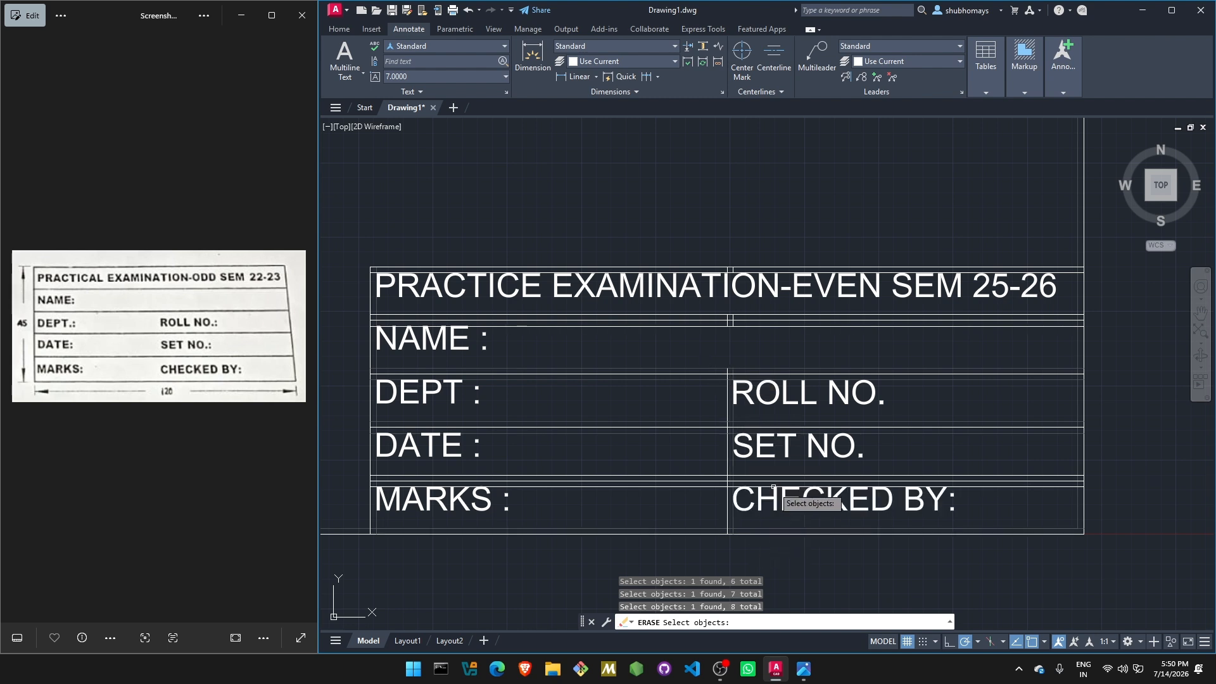
click(1021, 486)
click(1016, 476)
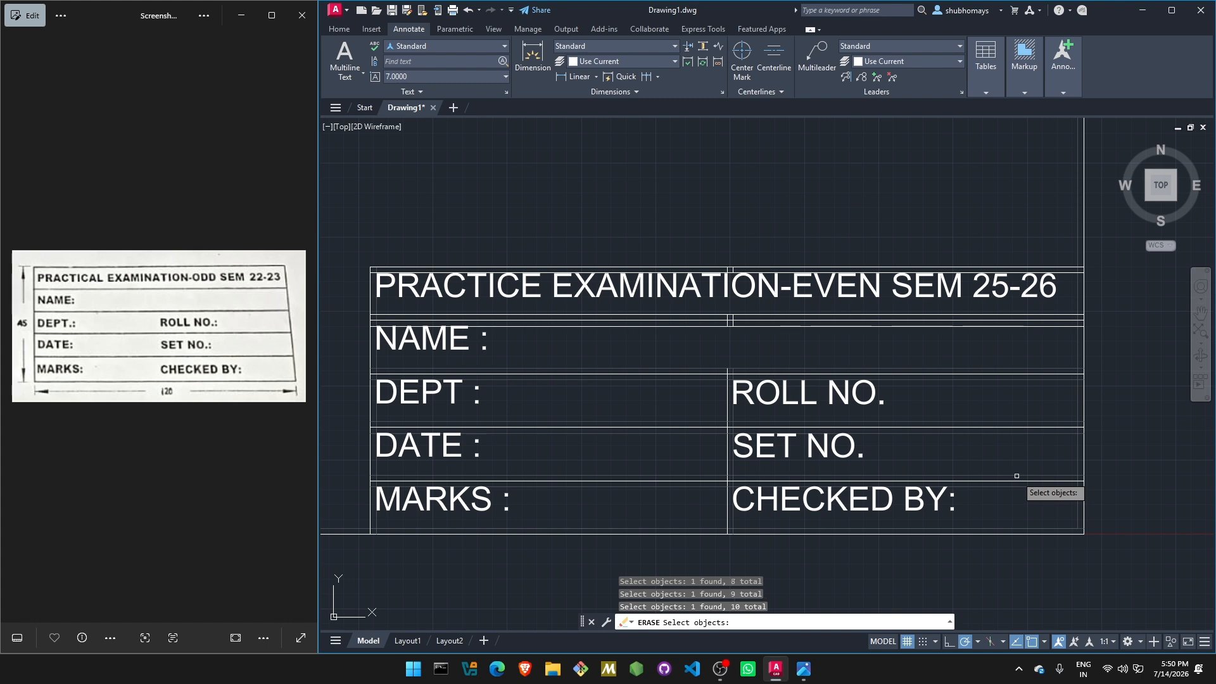
click(988, 321)
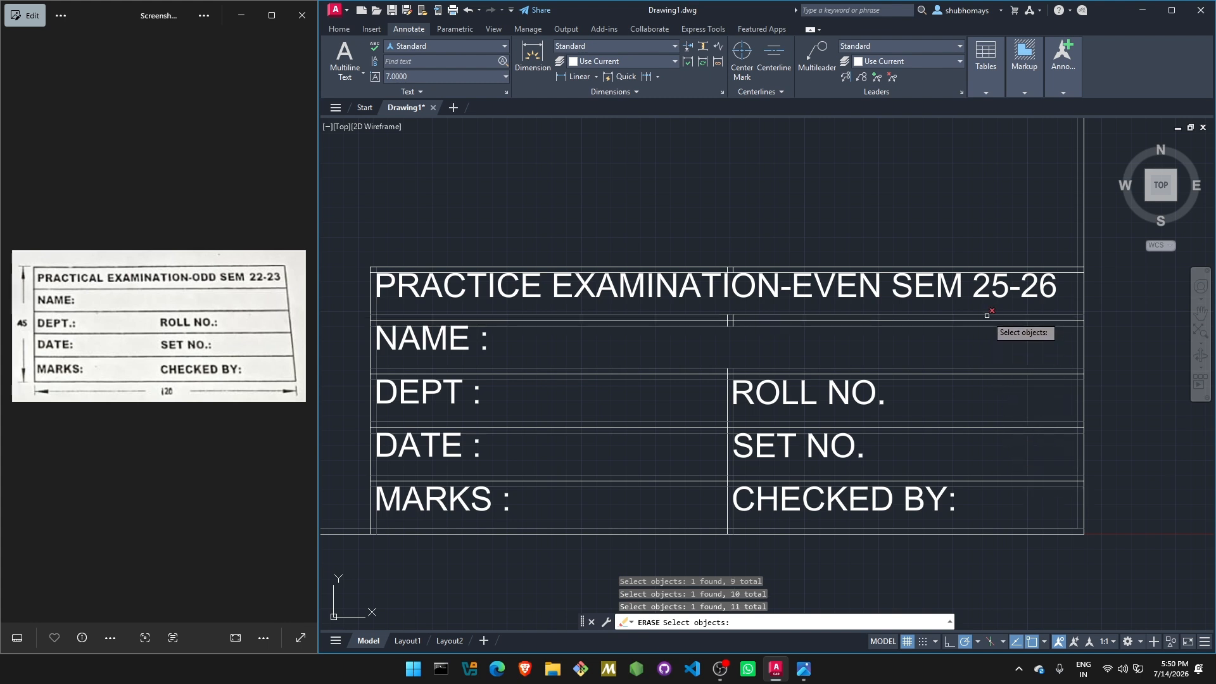
click(966, 272)
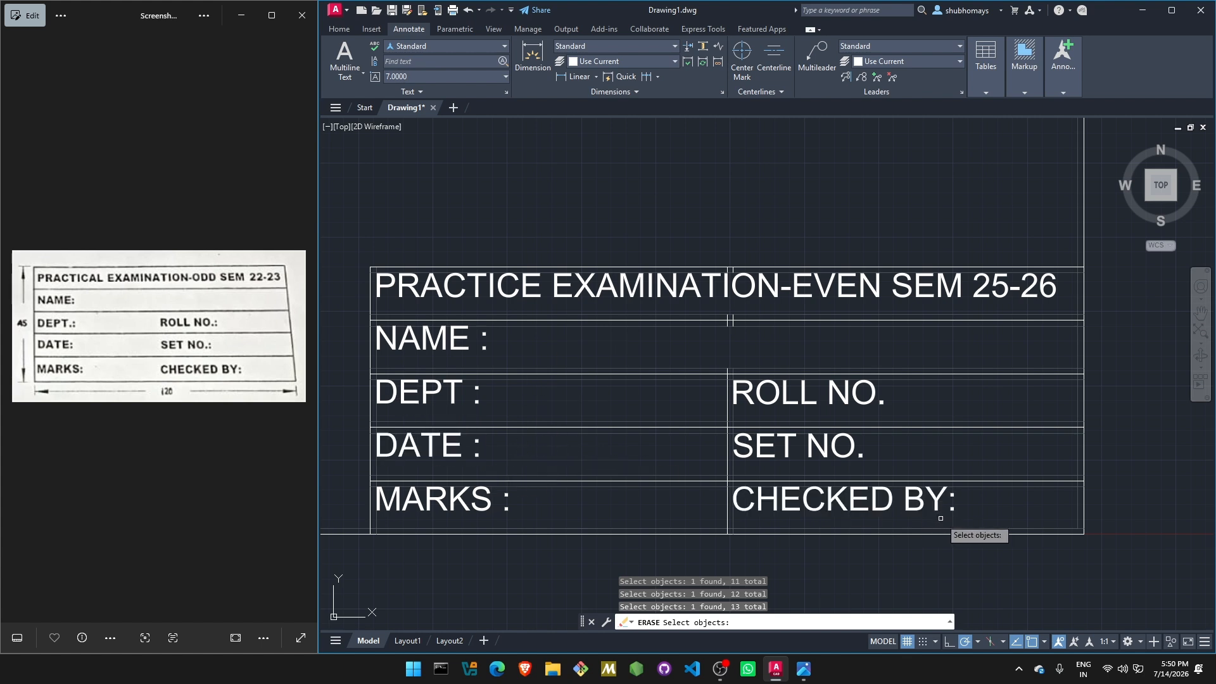
key(Return)
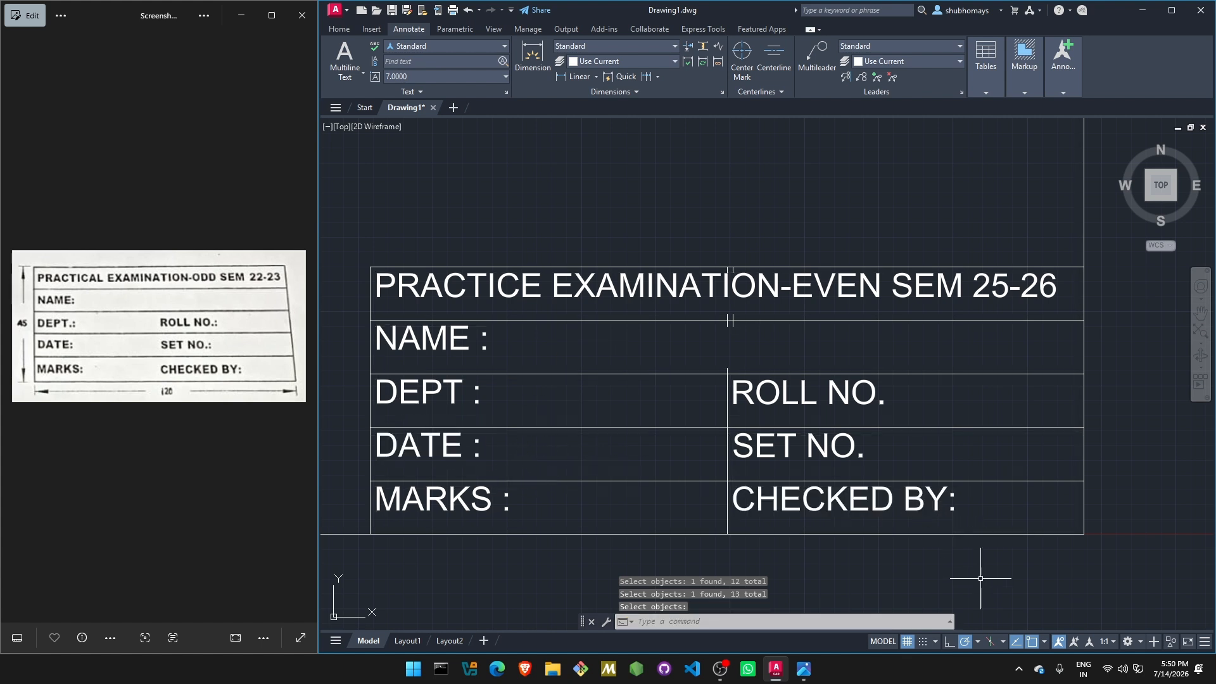
- Delete the two short leftover vertical segments crossing the divider between the heading row and the "NAME :" row
click(733, 323)
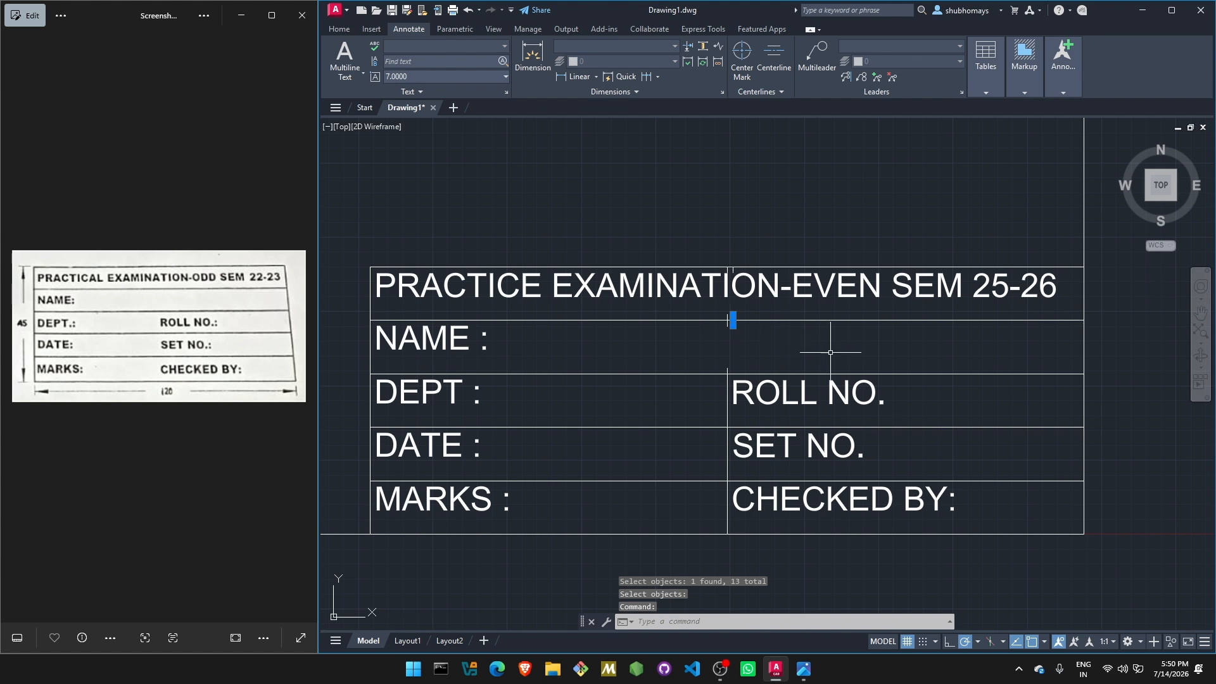
key(Delete)
click(727, 321)
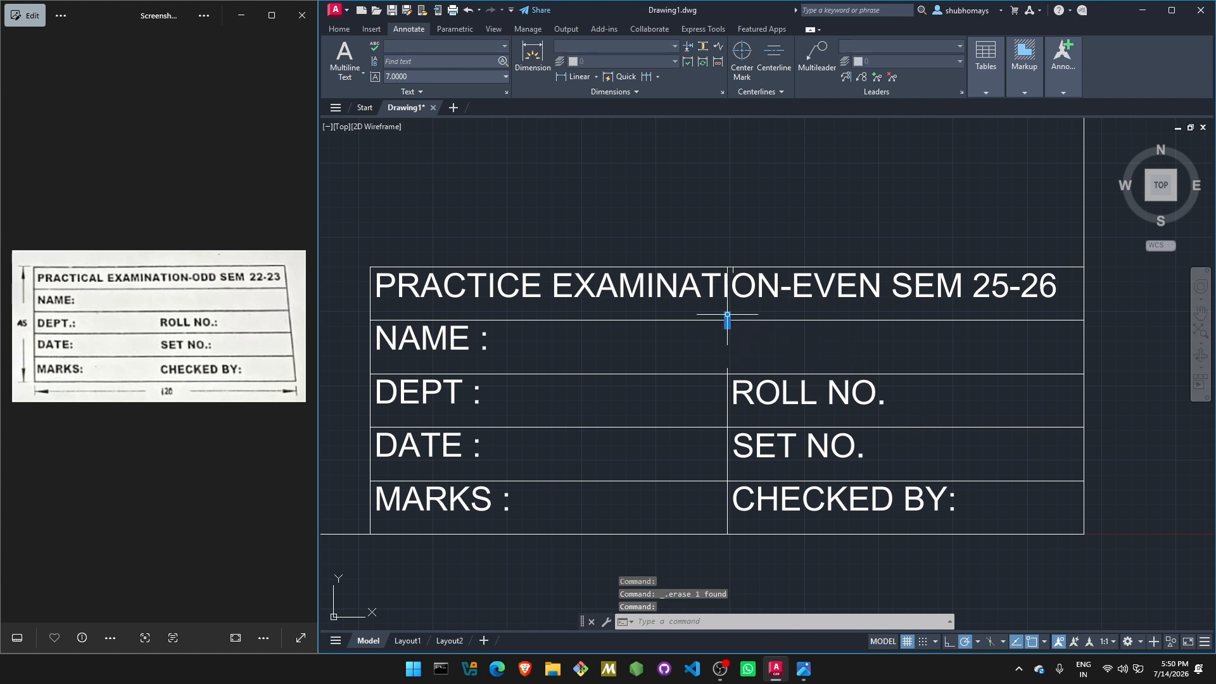
key(Delete)
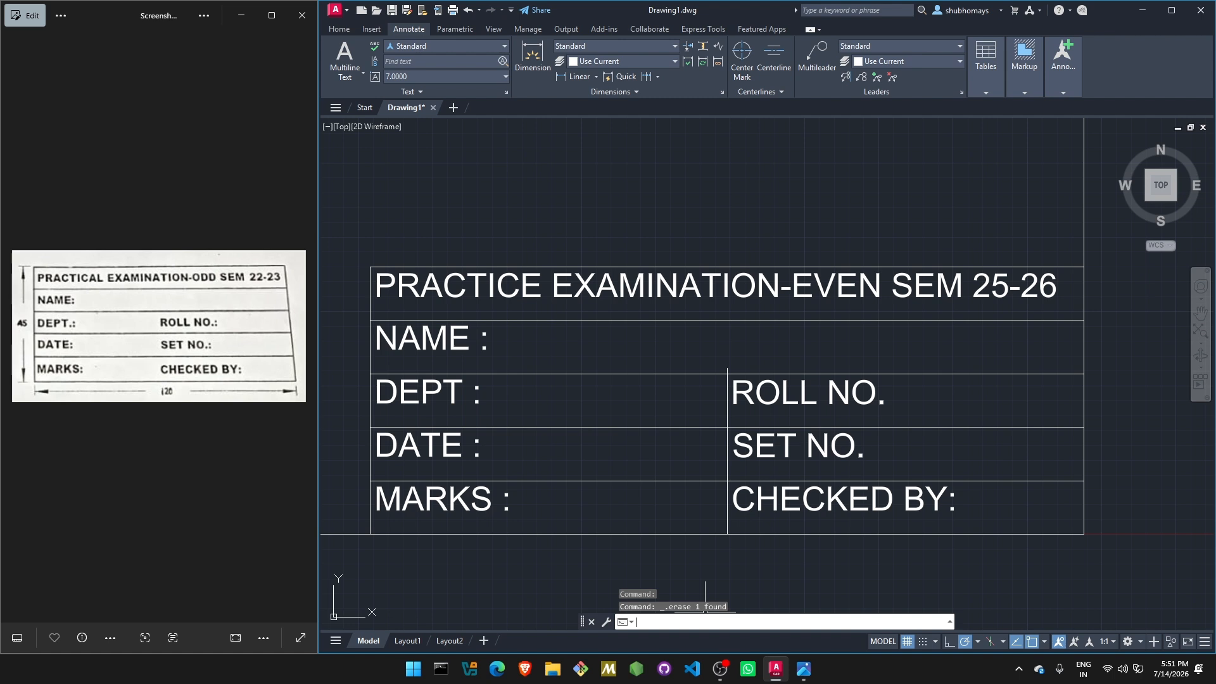
- Trim the short stub of the centre divider that projects above the line between the "NAME :" and "DEPT :" rows
key(Return)
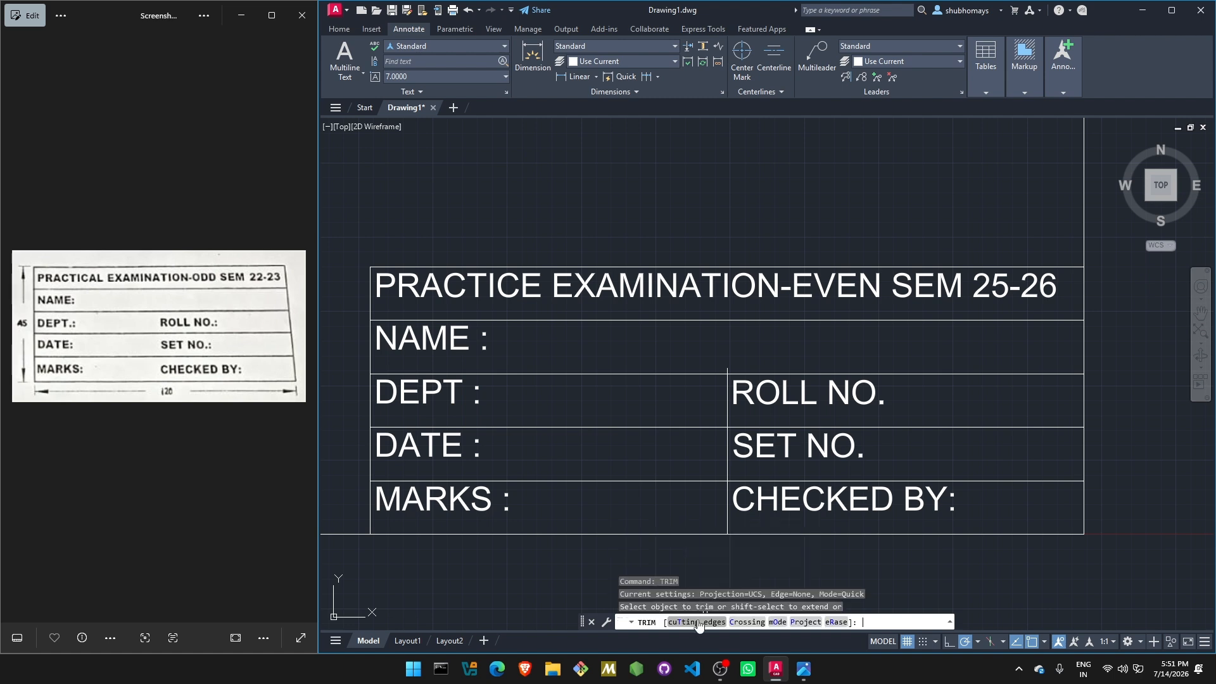
click(756, 622)
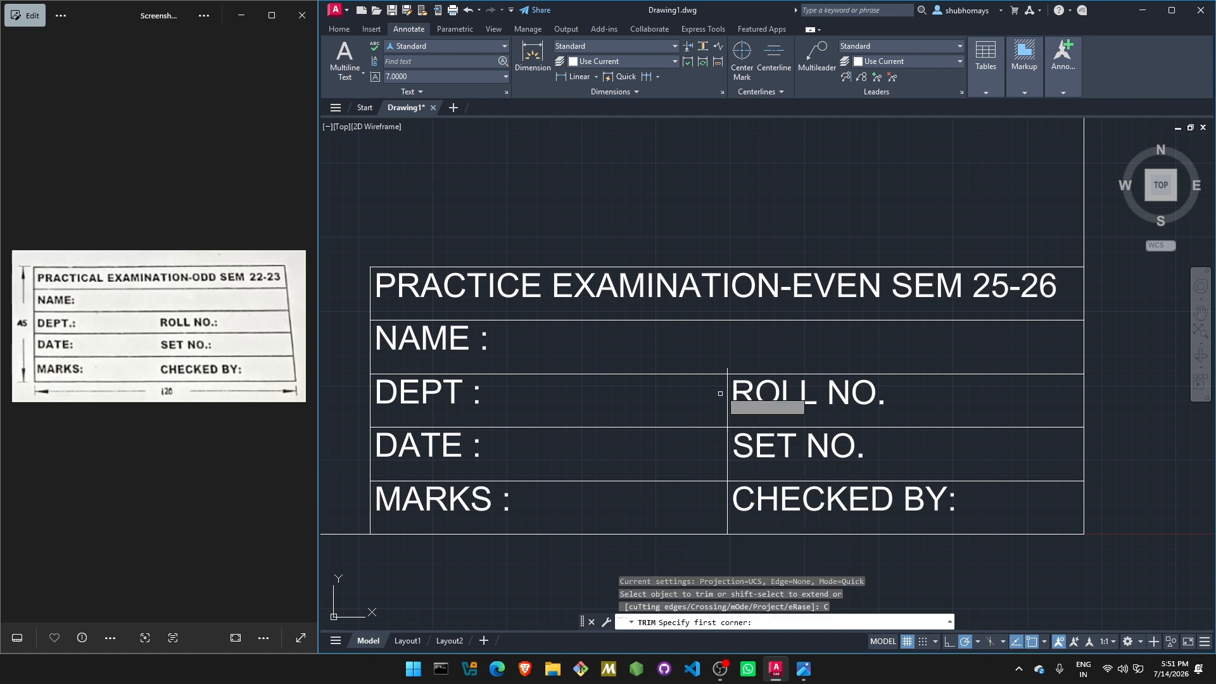
scroll(732, 365, up, 5)
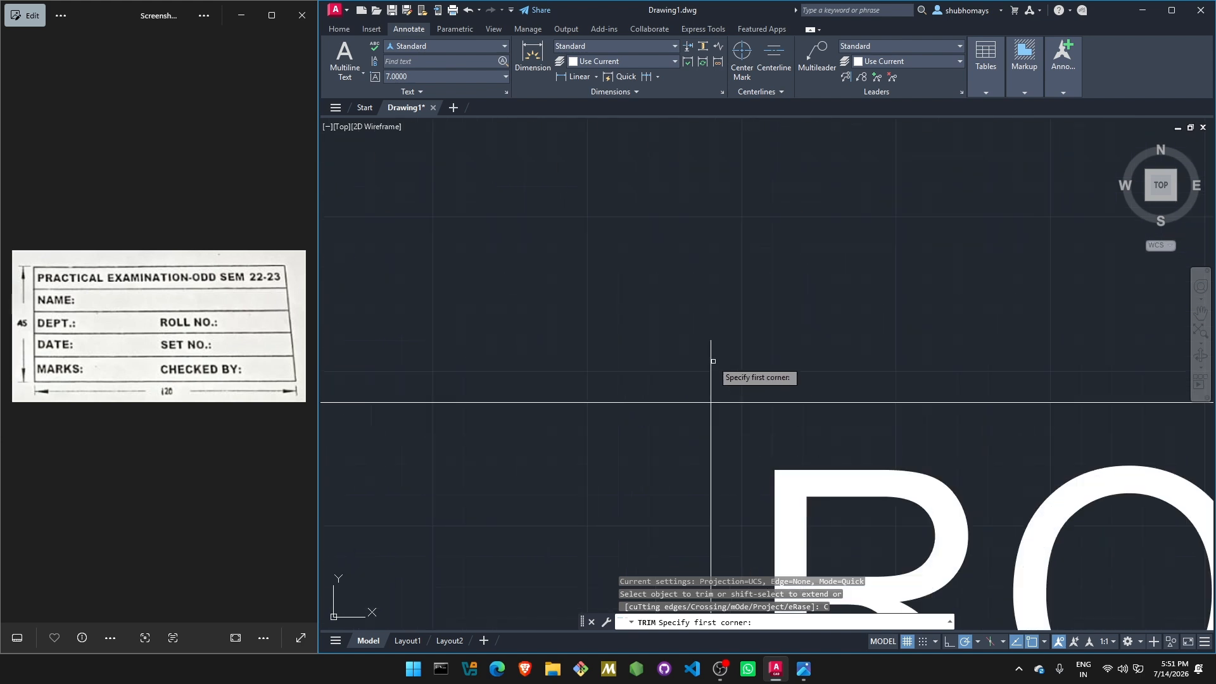
key(Escape)
scroll(715, 359, down, 5)
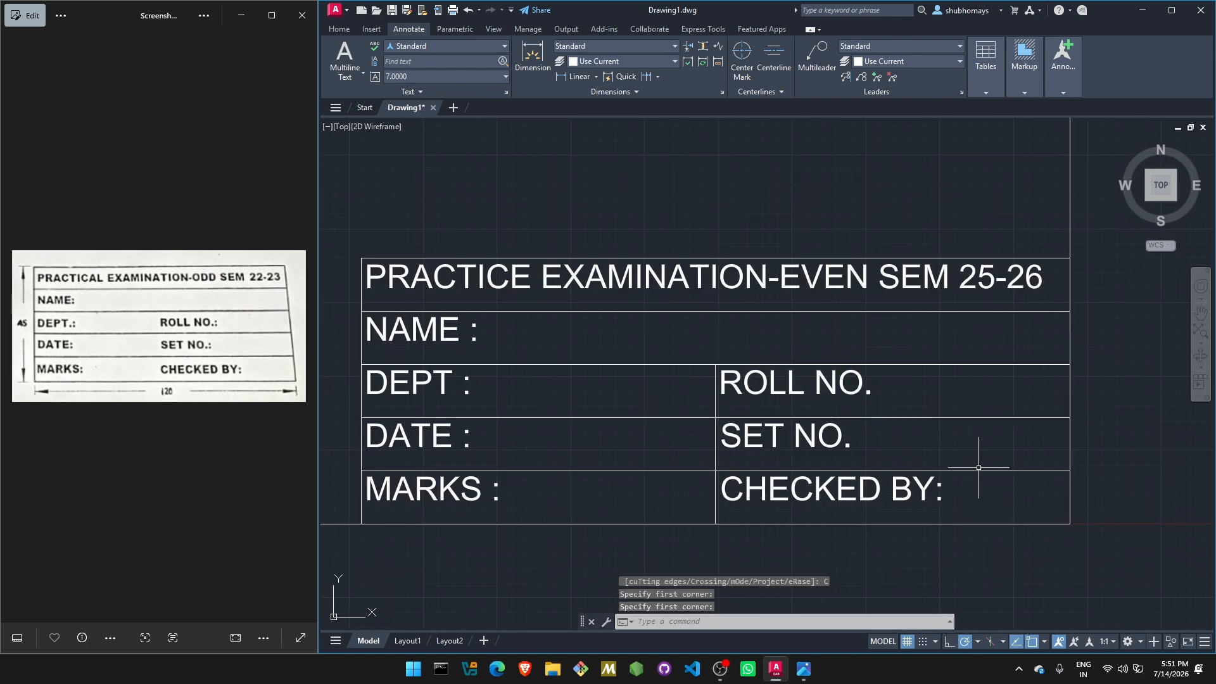
key(Escape)
key(Escape)
- Examine the whole title block, checking its row lines, centre divider and labels against the reference image
scroll(742, 453, down, 3)
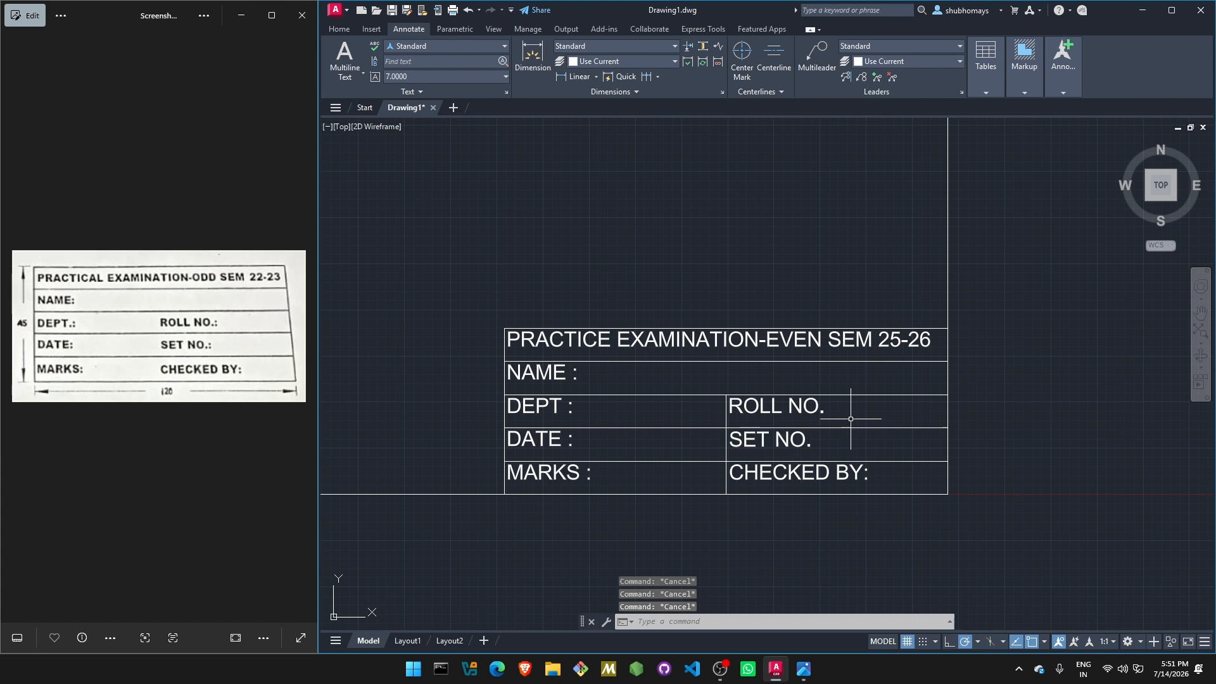
scroll(879, 390, up, 3)
click(1200, 313)
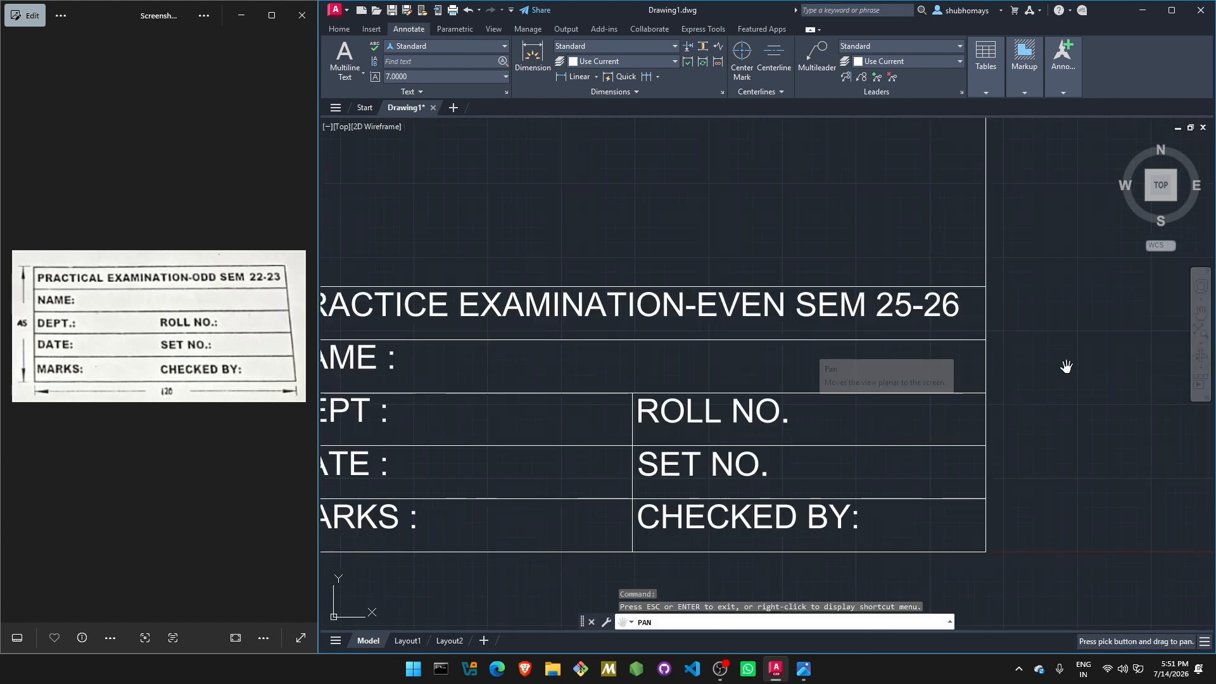
click(1199, 331)
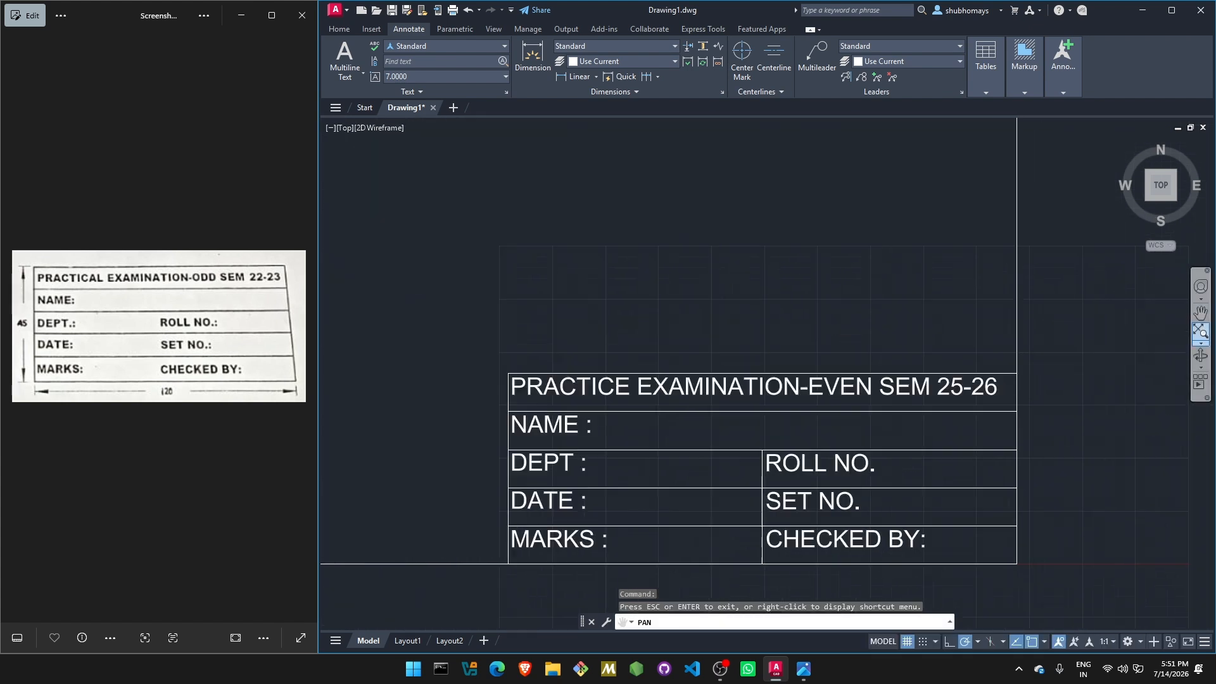
click(1200, 318)
drag(883, 473, 770, 247)
scroll(733, 360, up, 2)
drag(944, 315, 798, 318)
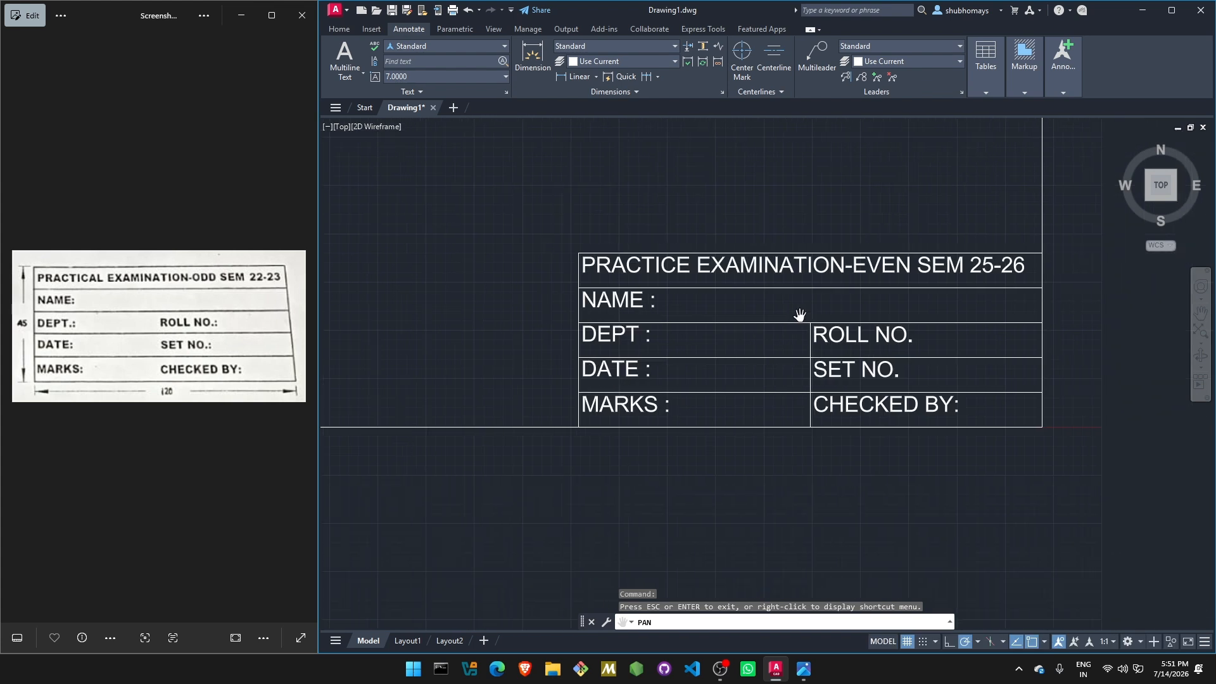
scroll(798, 317, up, 2)
mouse_move(904, 315)
mouse_down()
mouse_move(840, 337)
mouse_move(843, 355)
mouse_up()
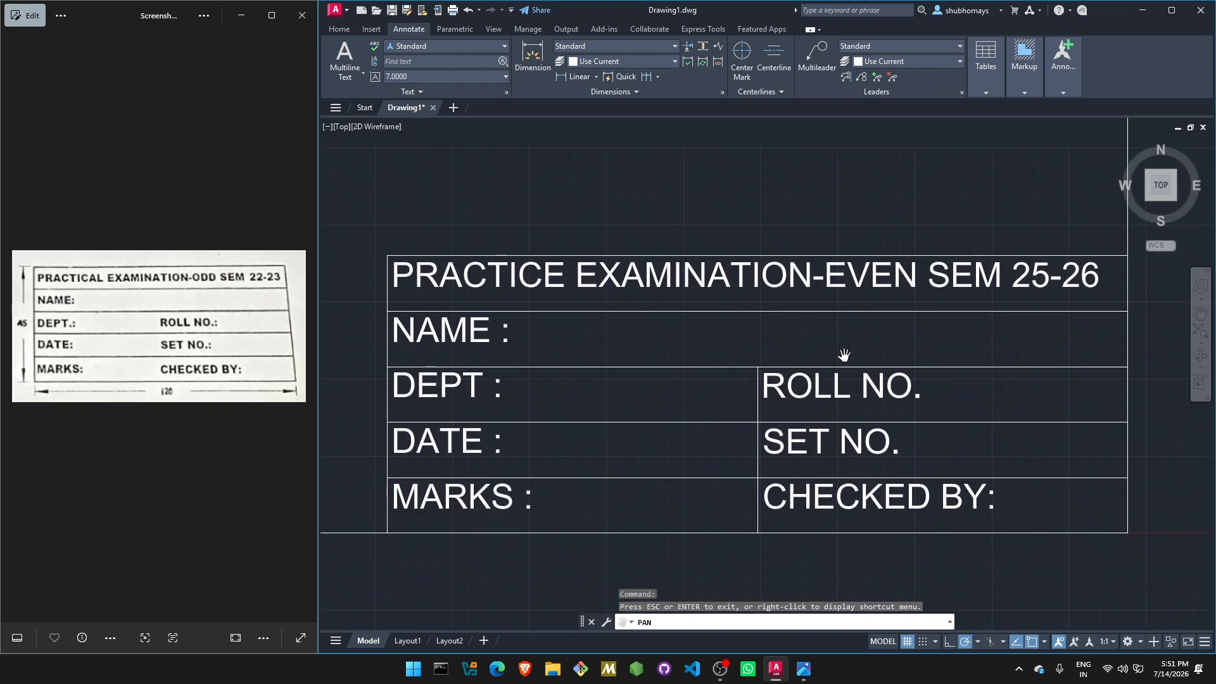